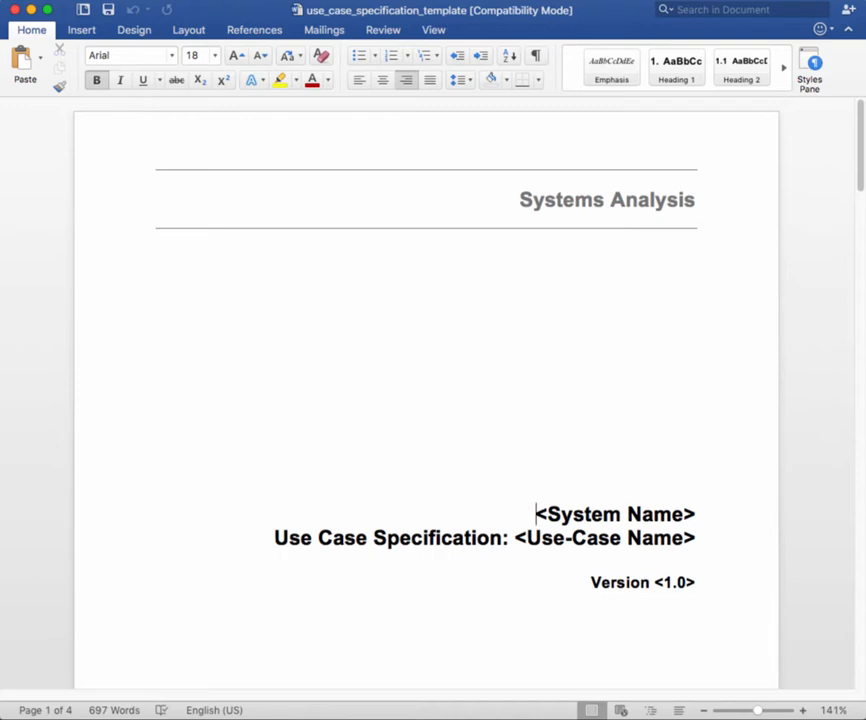
Save a copy of the use case specification template as log_attendance_ucs.docx.
key(super+shift+s)
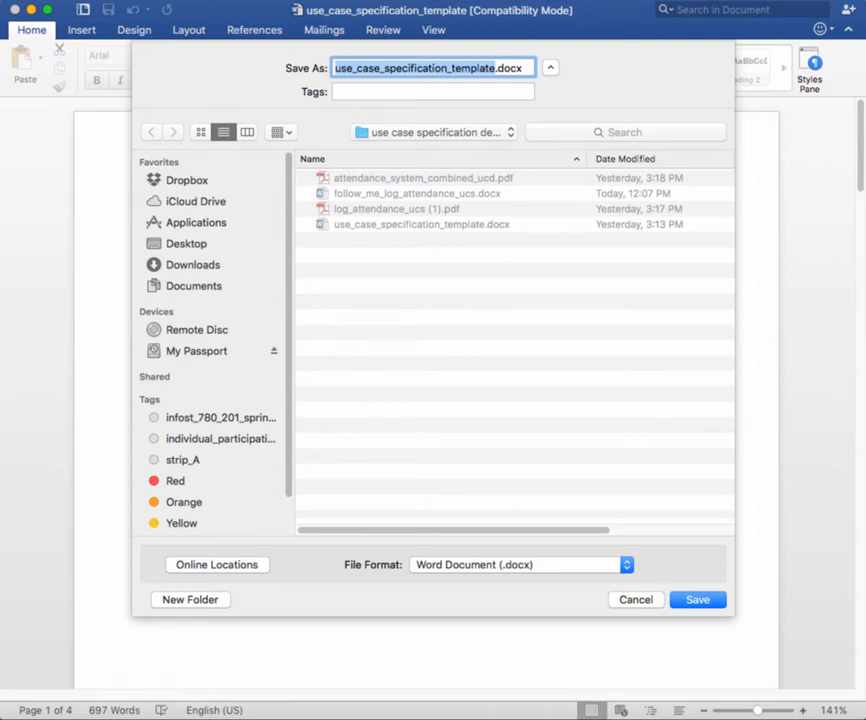
text(log)
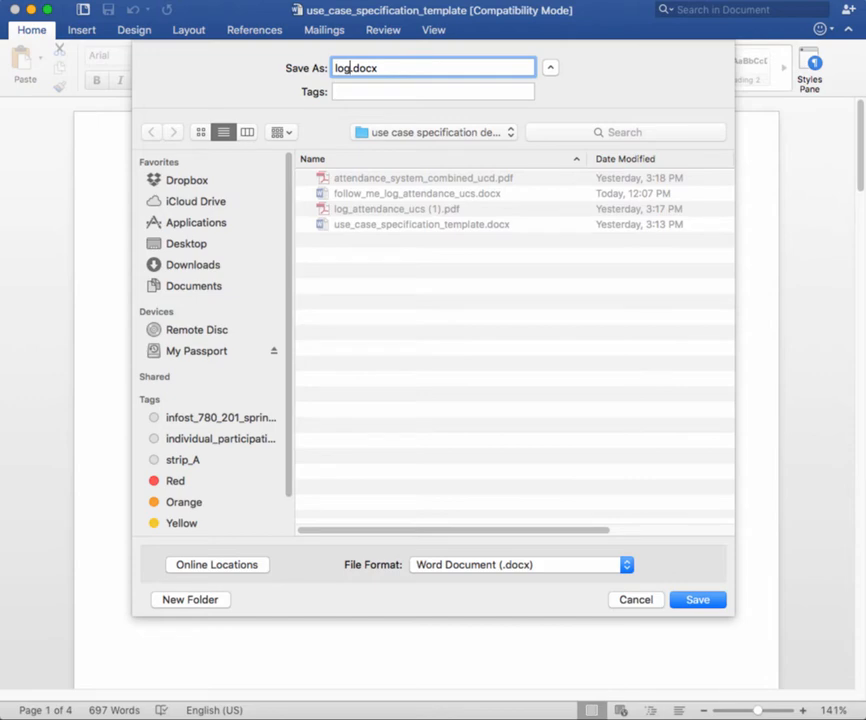
text(_attendance)
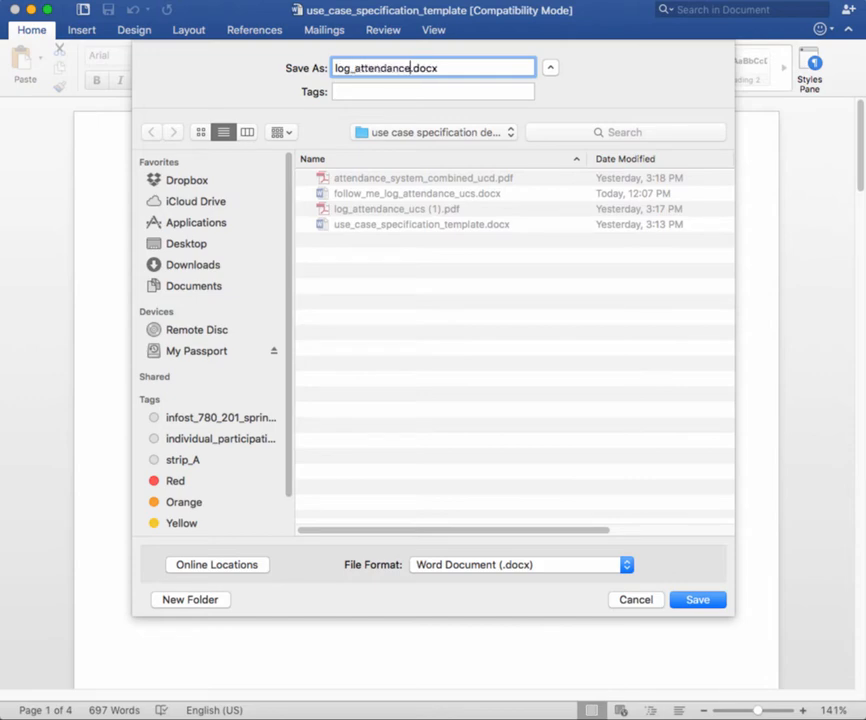
text(_)
text(ucs)
click(698, 600)
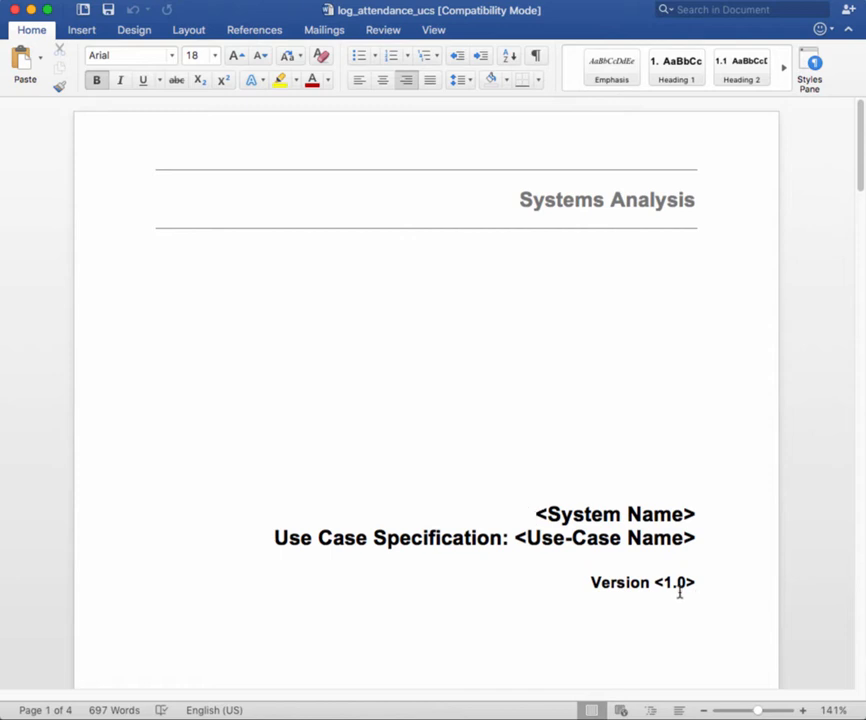
Replace the <System Name> placeholder on the title page with "Attendance System".
scroll(678, 590, down, 3)
scroll(678, 588, down, 4)
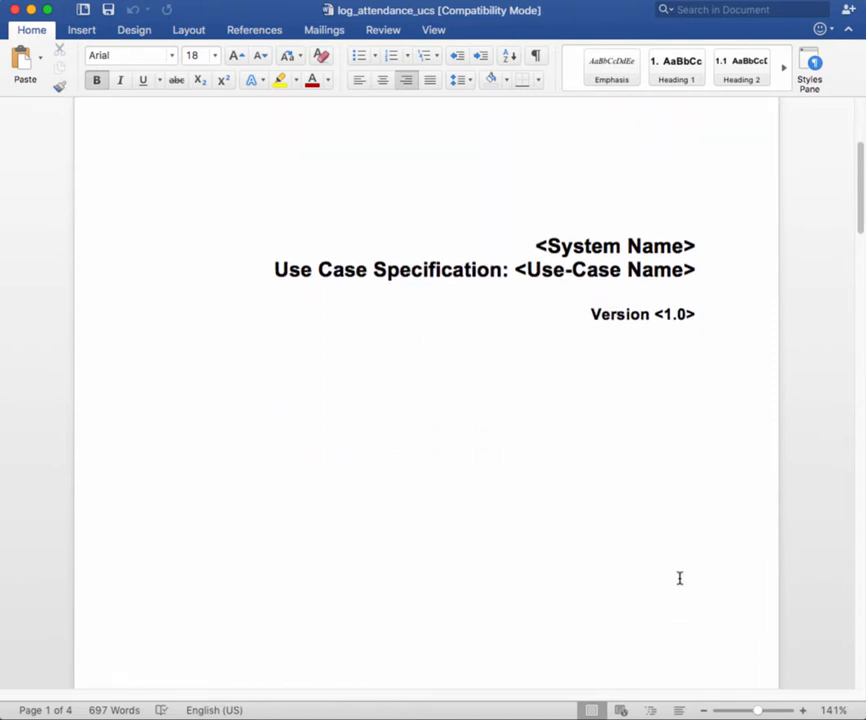
scroll(679, 578, up, 1)
key(Delete)
key(Delete)
key(Delete)
key(Delete)
key(Delete)
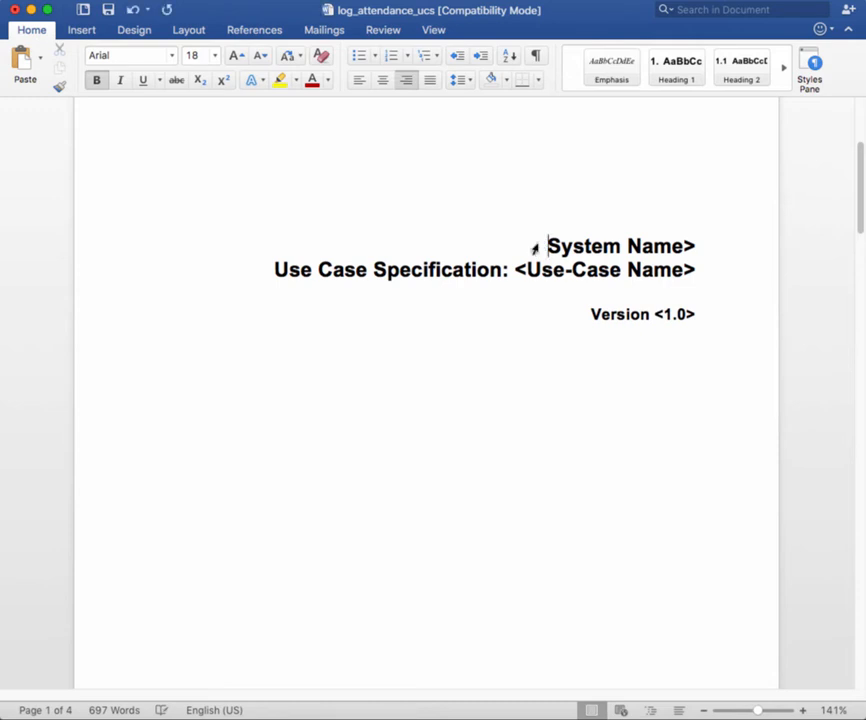
key(Delete)
key(Delete)
key(Delete)
key(Delete)
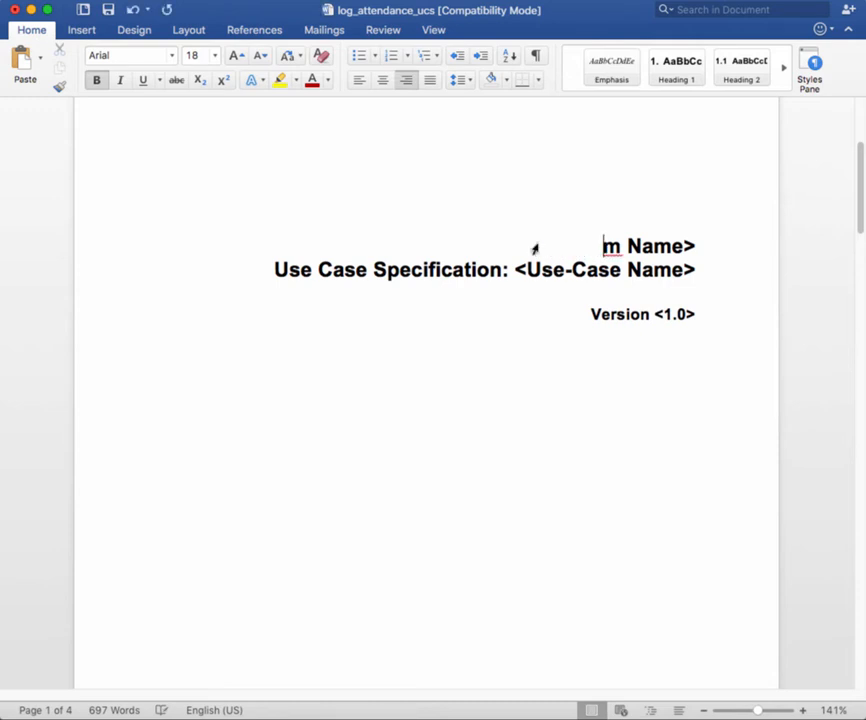
key(Delete)
key(Delete)
key(Delete)
key(Delete)
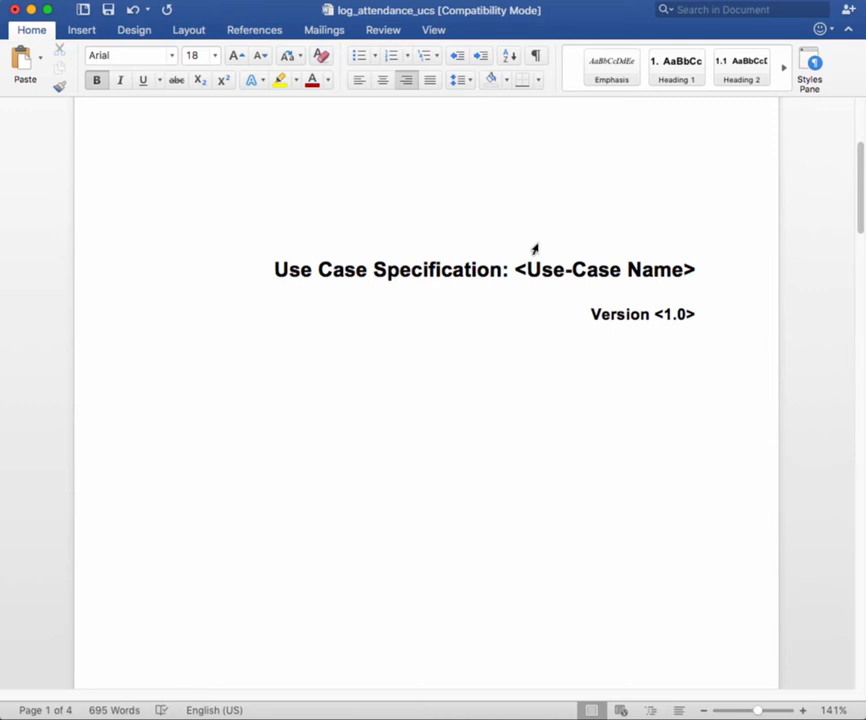
text(Log)
key(BackSpace)
key(BackSpace)
key(BackSpace)
key(BackSpace)
text(Atte)
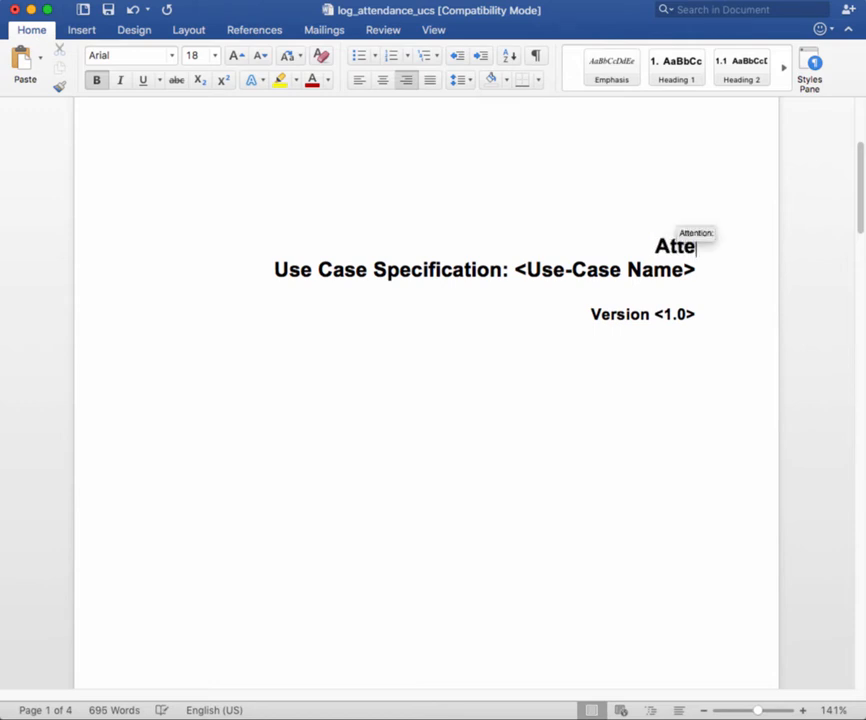
text(ndance System)
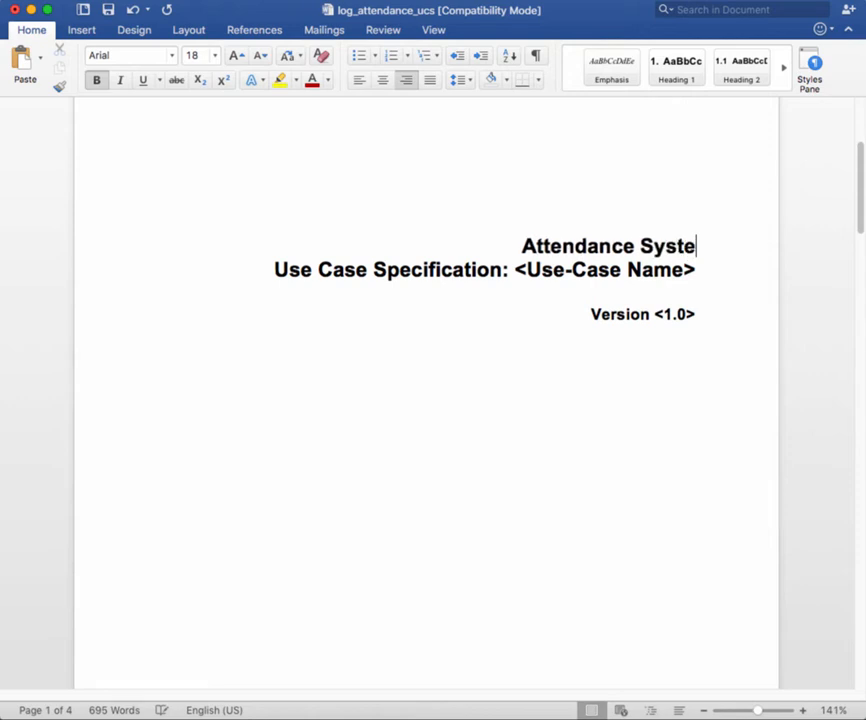
Replace the <Use-Case Name> placeholder in the title page's Use Case Specification line with "Log Attendace".
triple_click(519, 268)
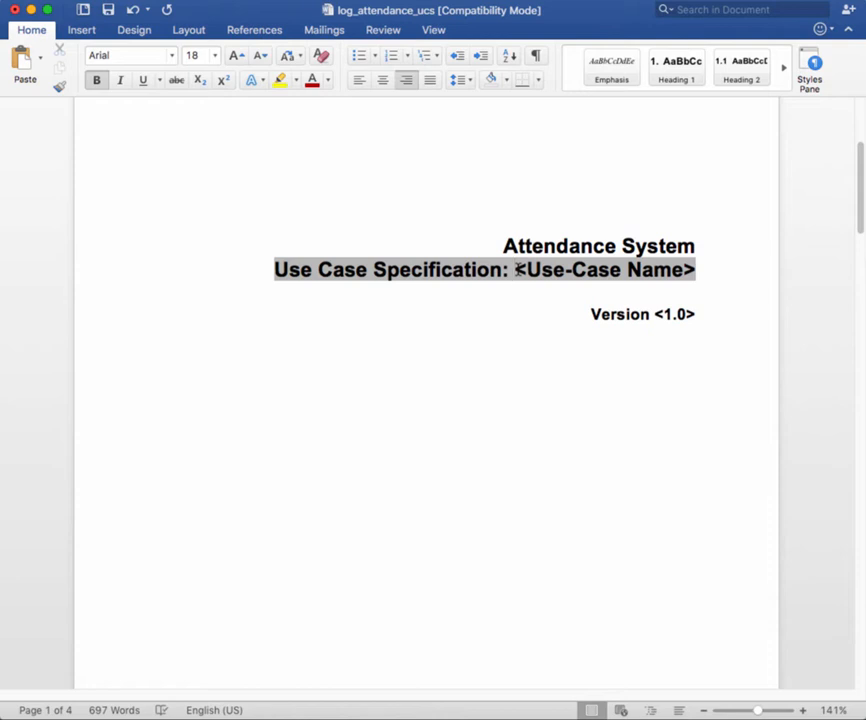
key(Delete)
key(Delete)
key(Delete)
key(Delete)
key(Delete)
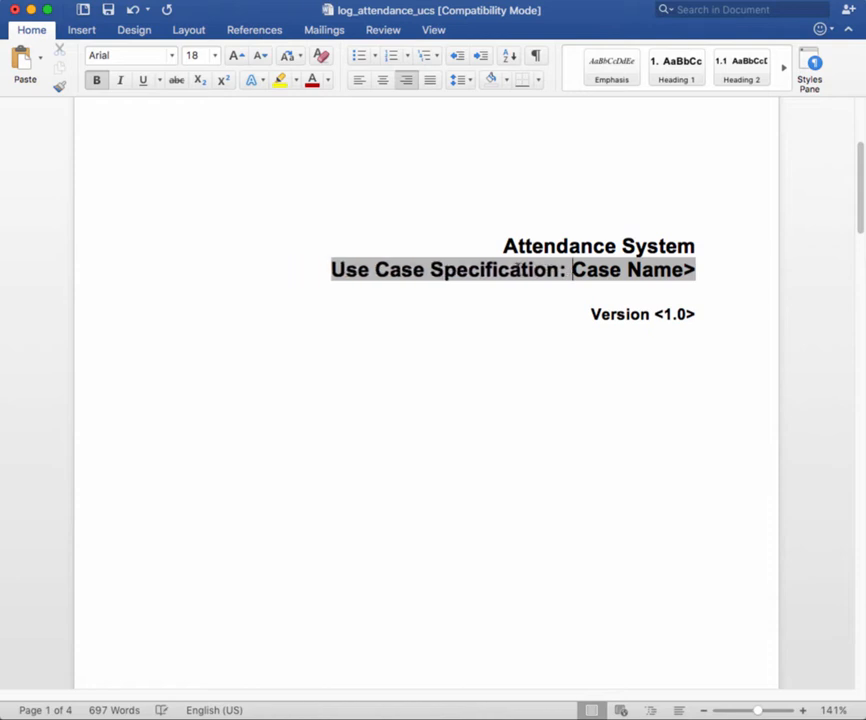
key(Delete)
key(Delete)
key(Delete)
key(Delete)
key(Delete)
key(Delete)
key(Delete)
key(Delete)
key(Delete)
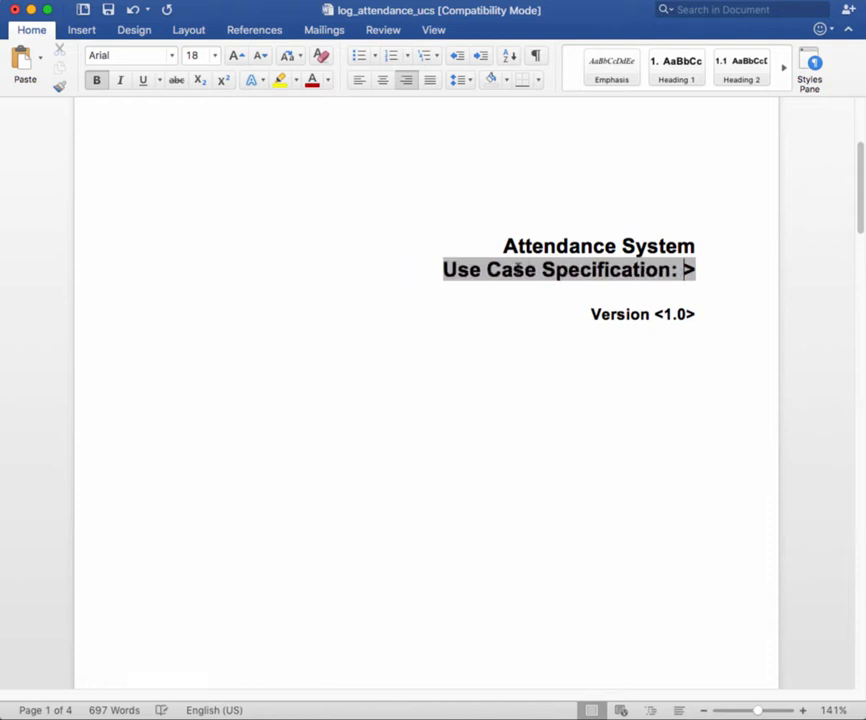
key(Delete)
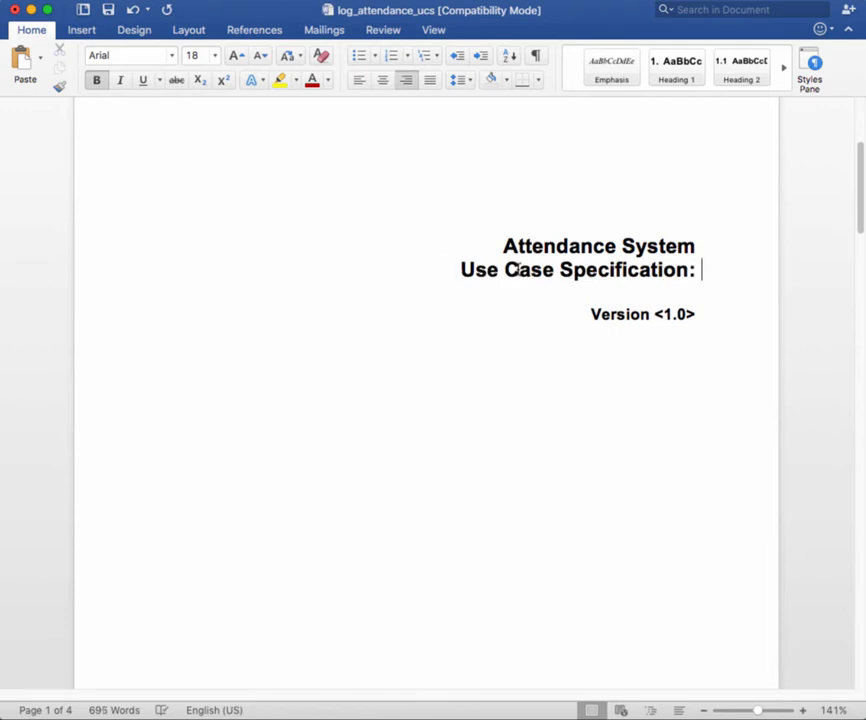
text(Log At)
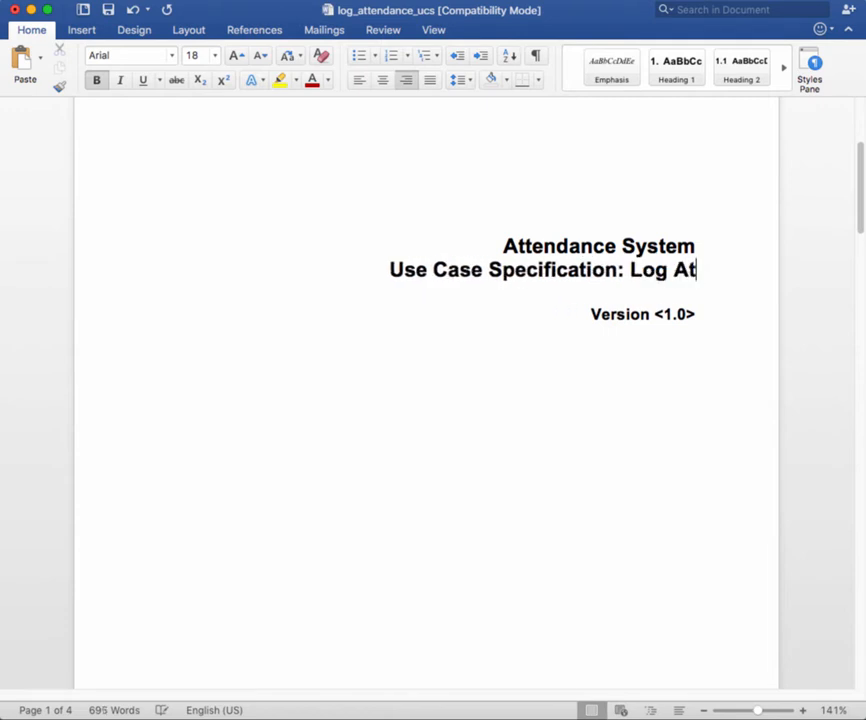
text(tend)
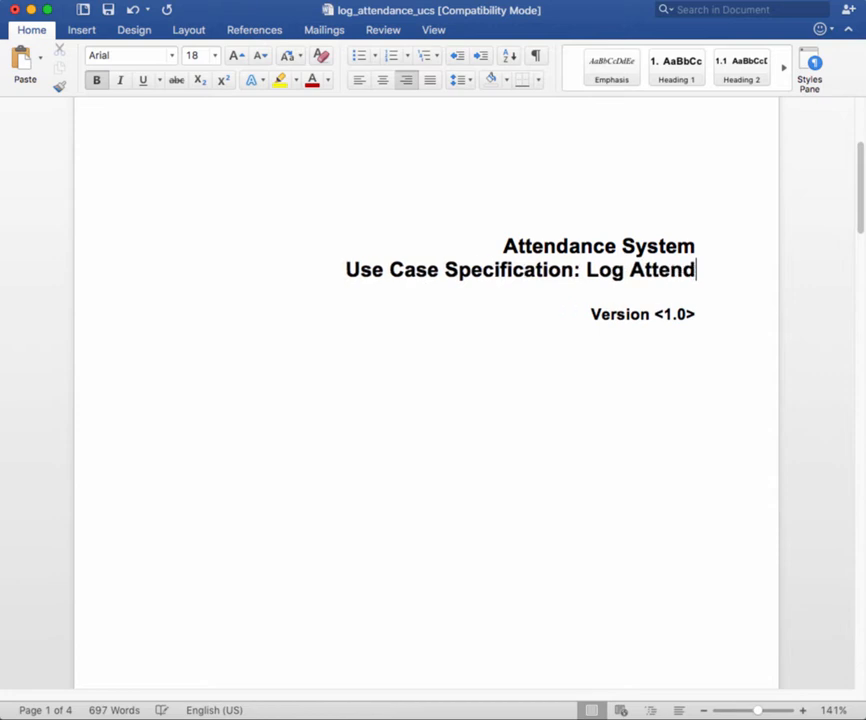
text(ace)
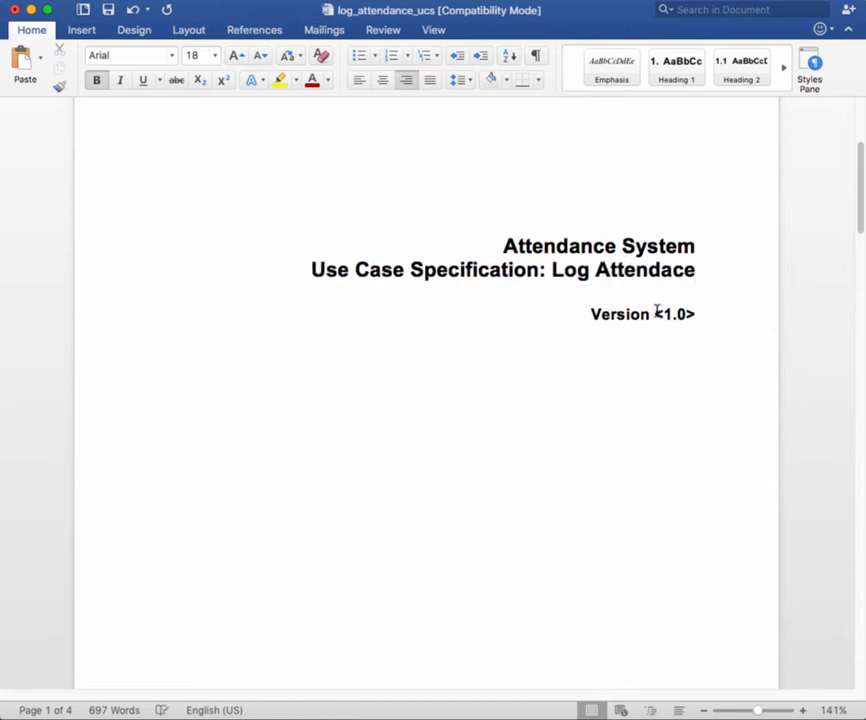
Replace the <1.0> version placeholder on the title page with 1.0, without angle brackets.
drag(656, 314, 694, 315)
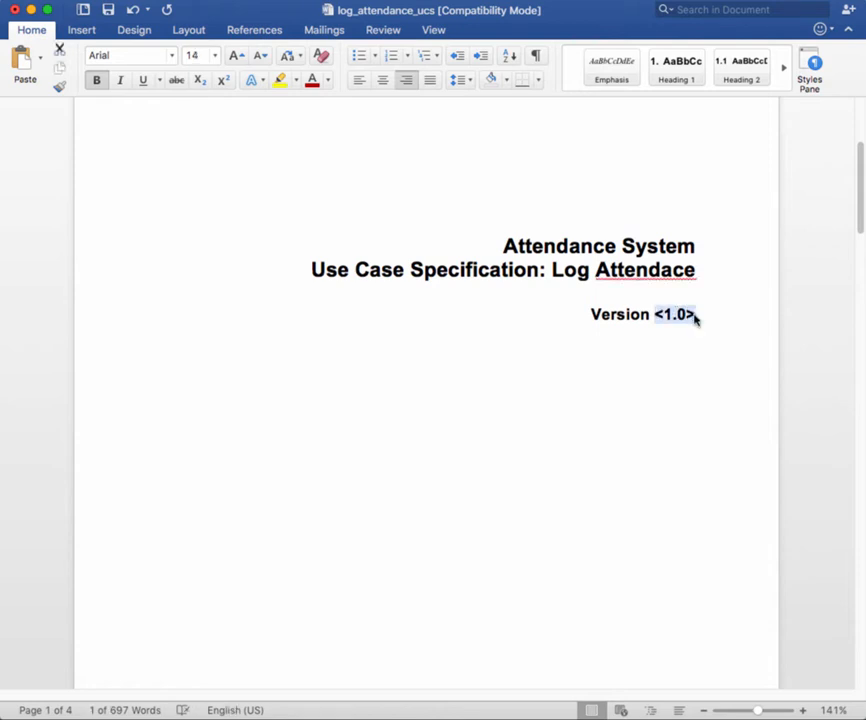
text(1,)
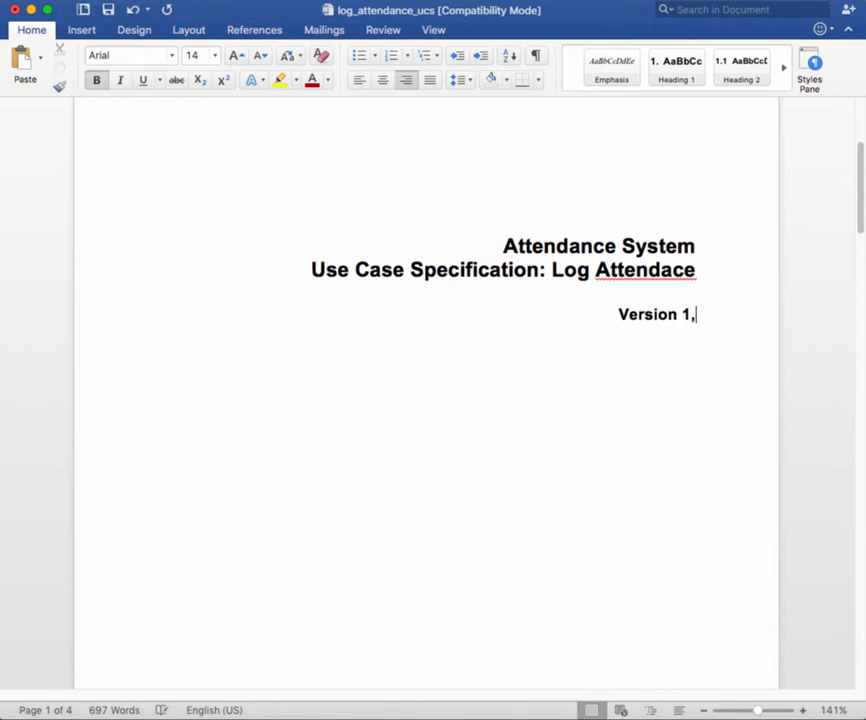
text(0)
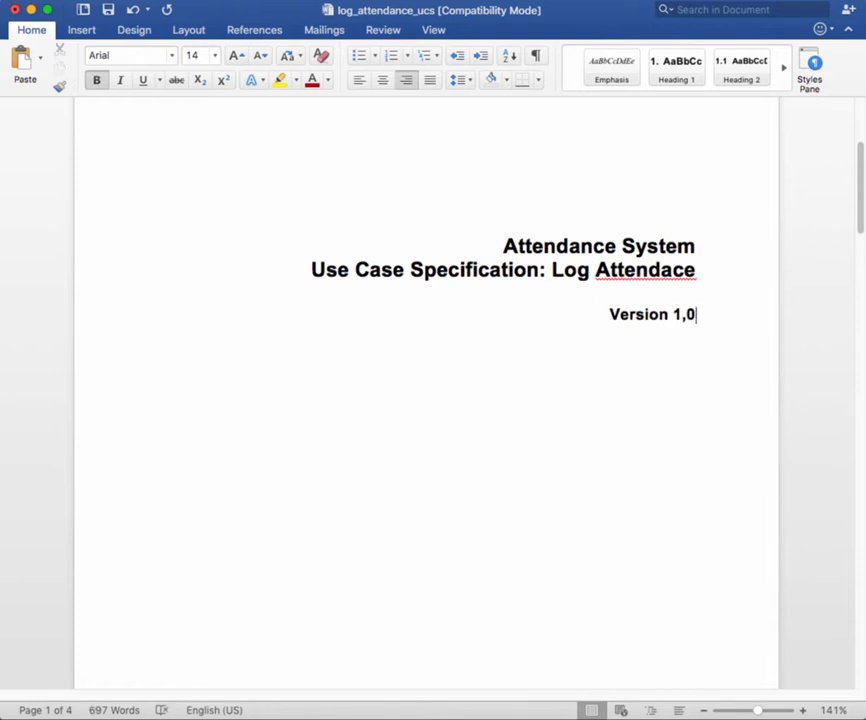
key(BackSpace)
key(BackSpace)
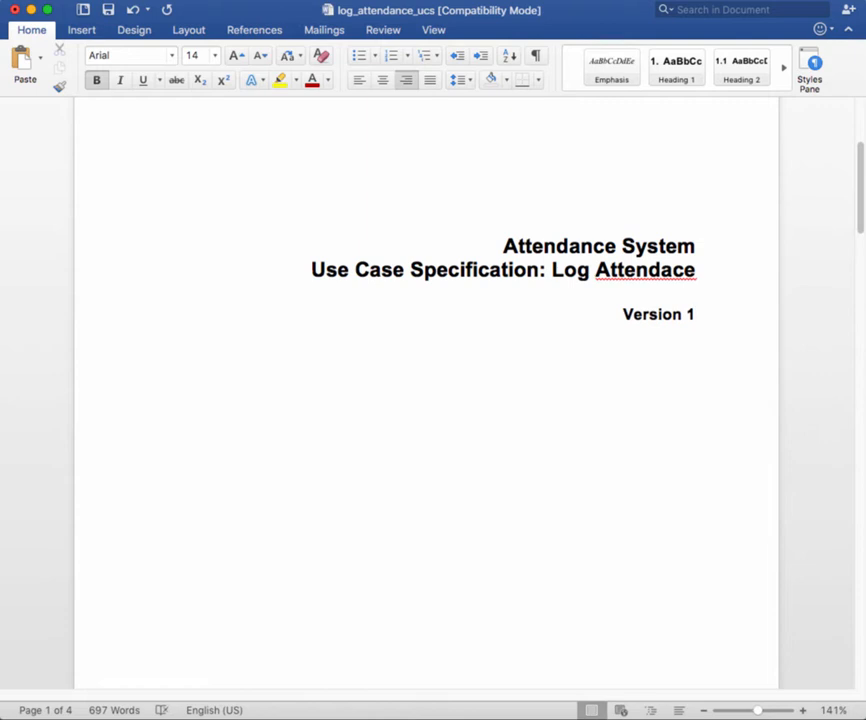
text(.)
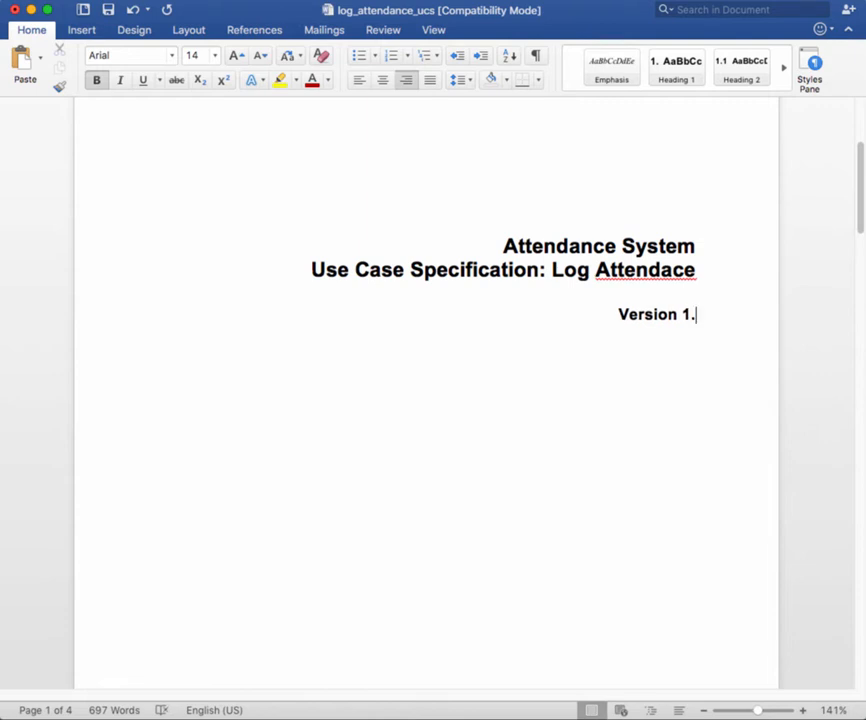
text(0)
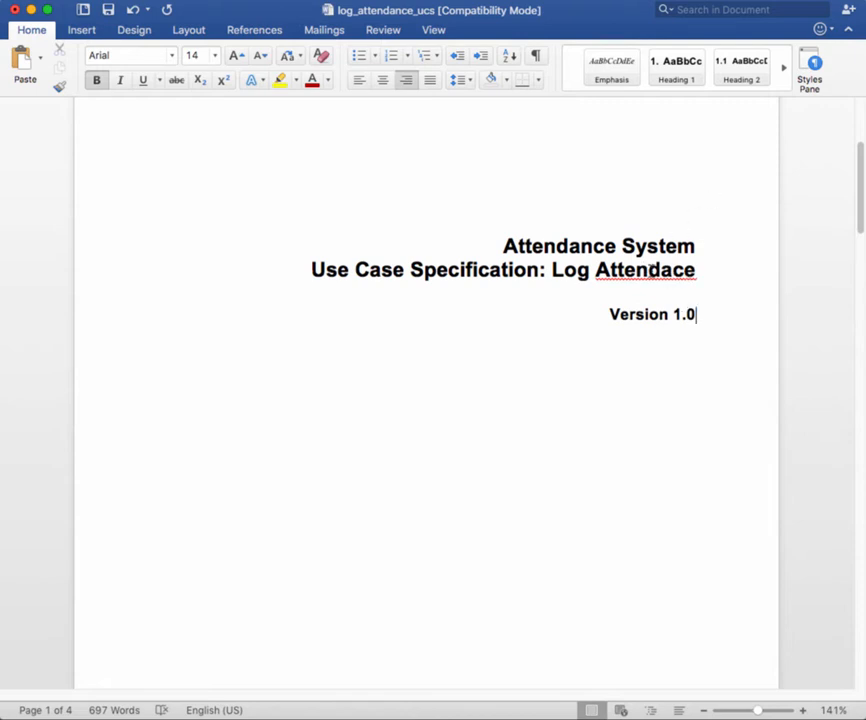
Correct the misspelled last word of the Use Case Specification title line to "Attendance" using the spelling suggestion.
right_click(641, 278)
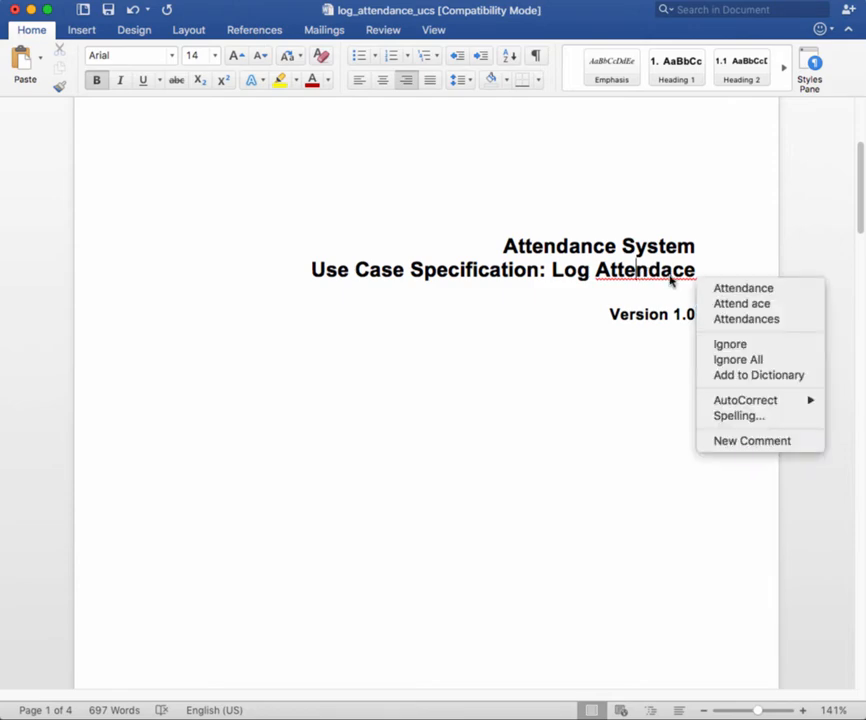
click(723, 290)
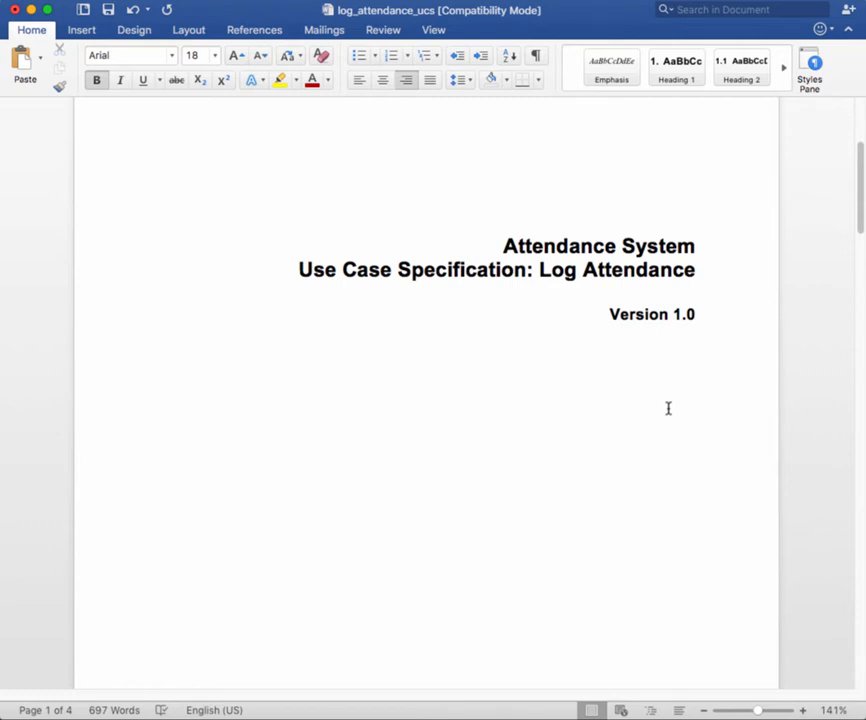
scroll(650, 310, up, 2)
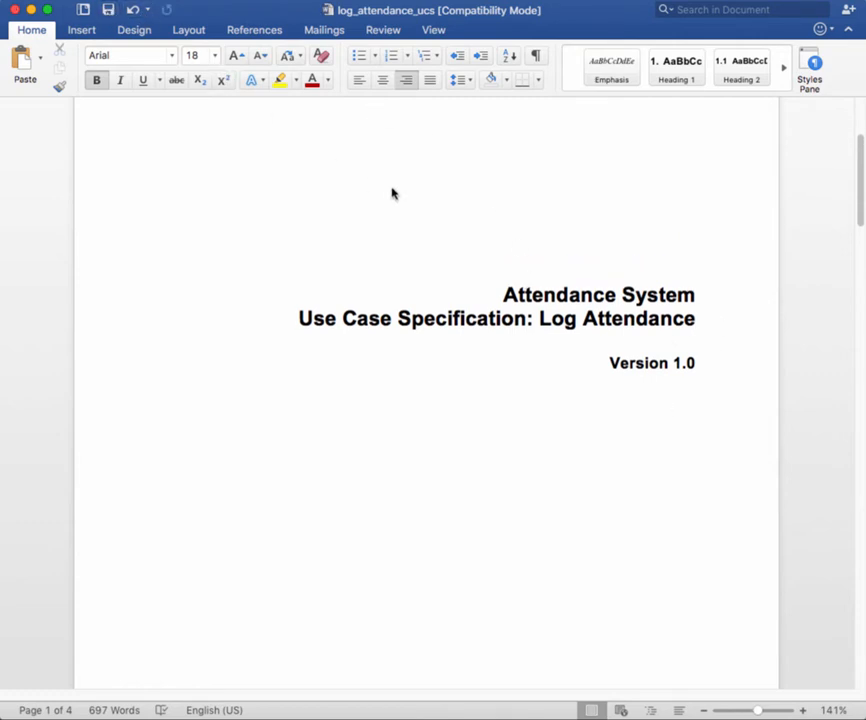
Open the document headers for editing and go to the Section 2 header table above Revision History.
scroll(429, 232, down, 5)
scroll(435, 261, down, 12)
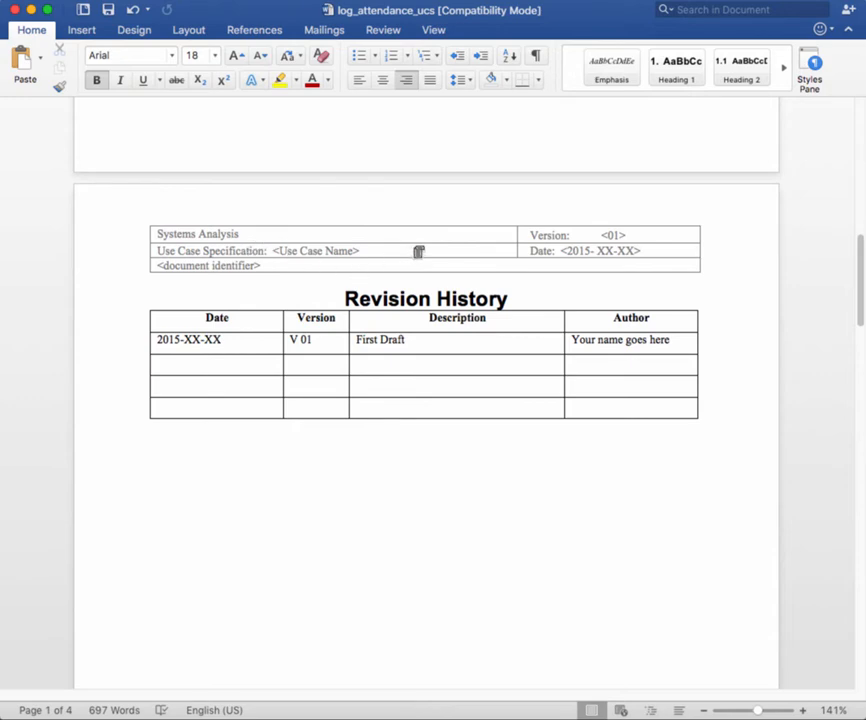
scroll(491, 371, down, 15)
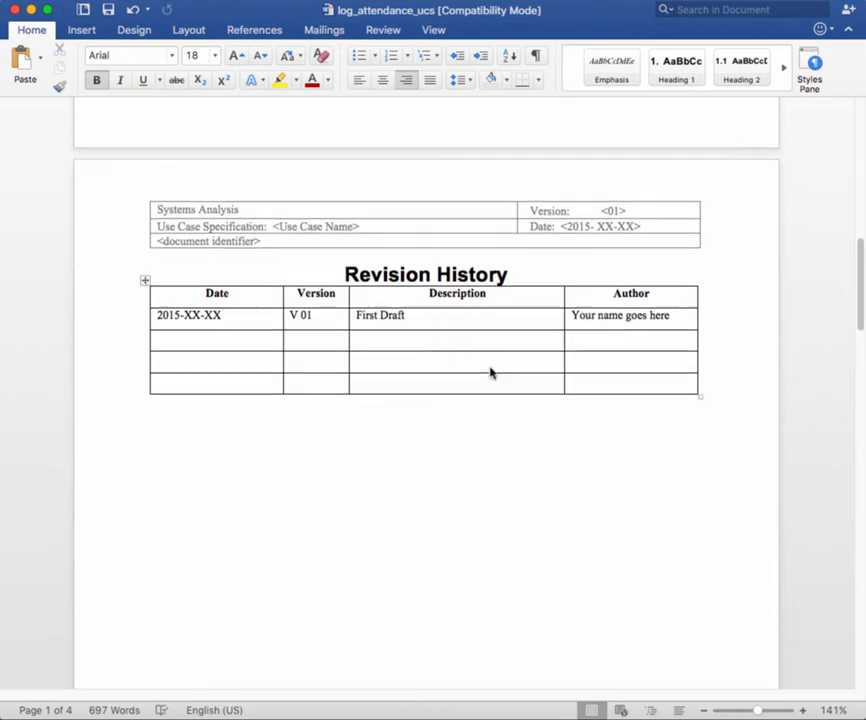
scroll(506, 386, down, 2)
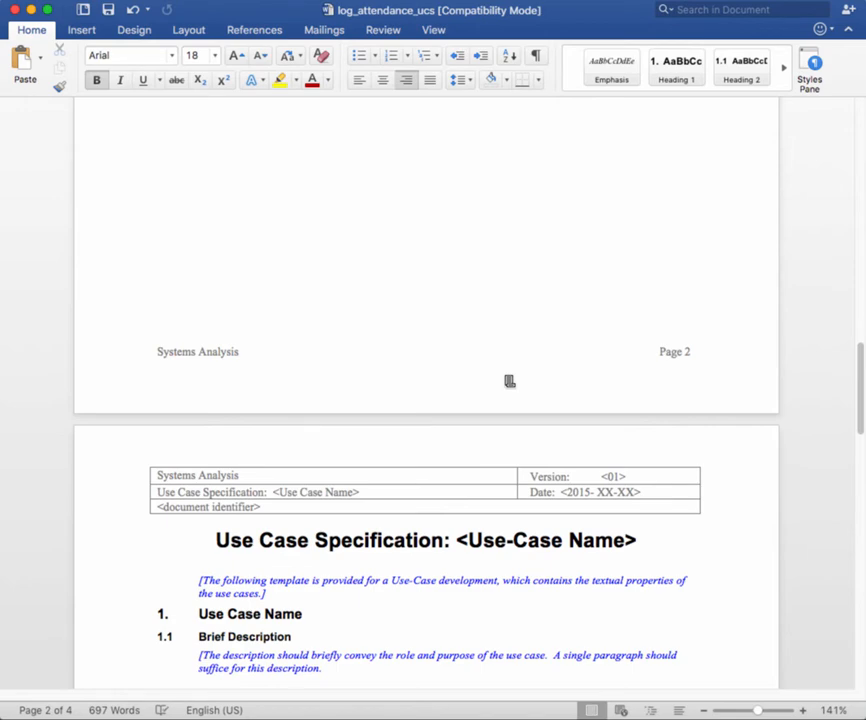
scroll(508, 378, up, 15)
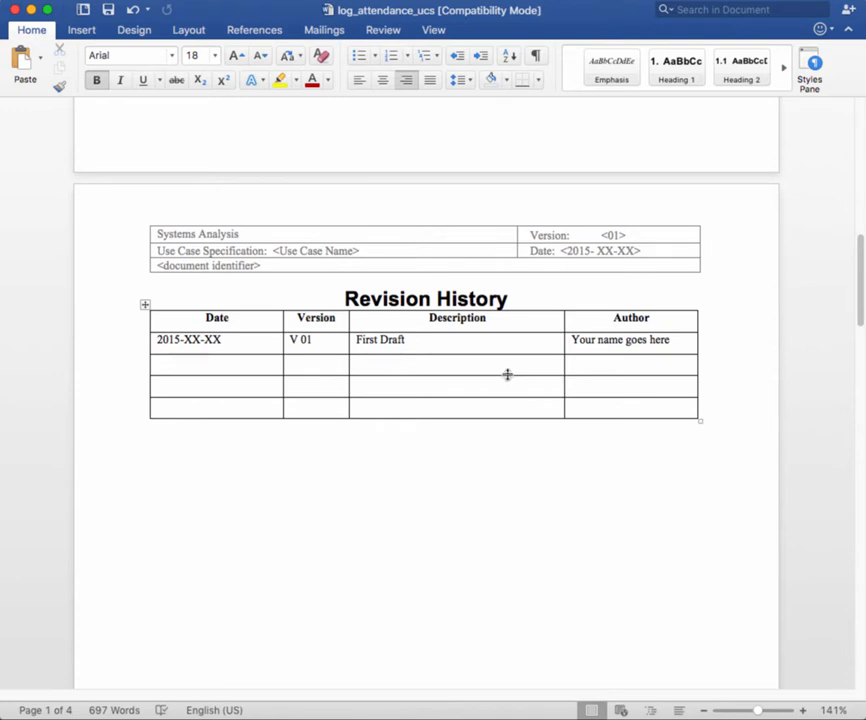
click(83, 32)
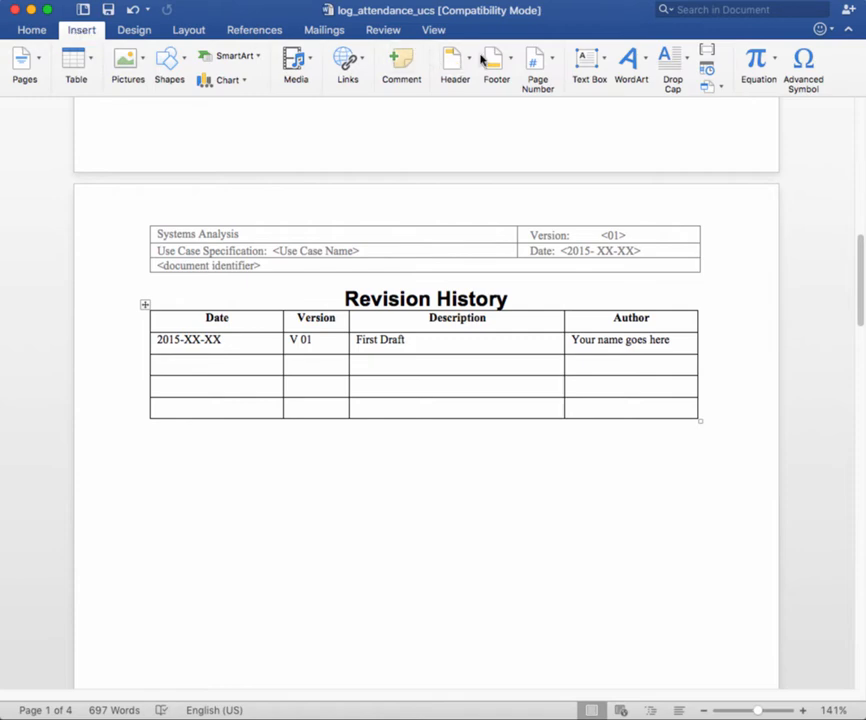
click(447, 62)
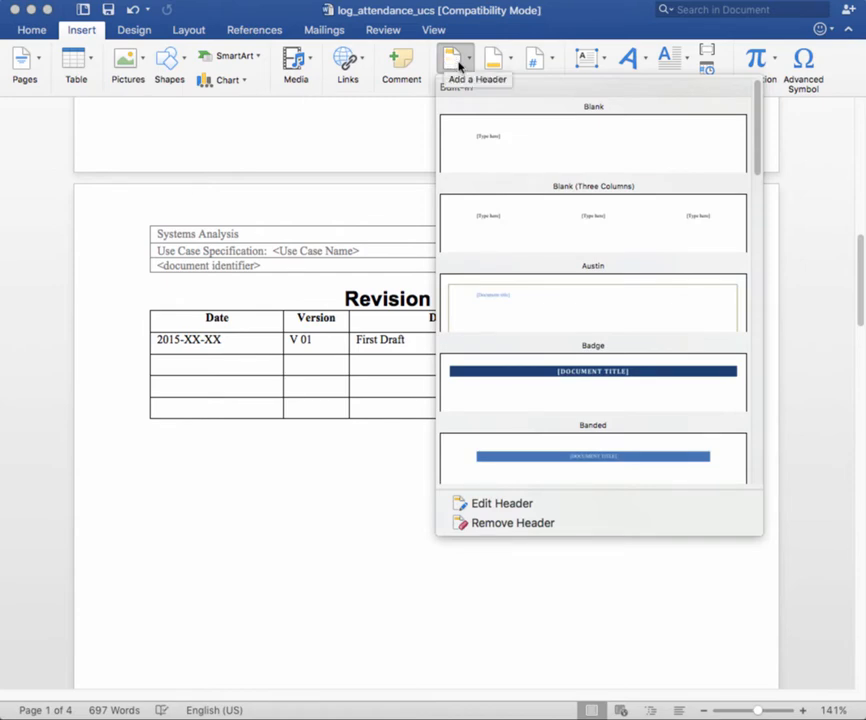
click(507, 512)
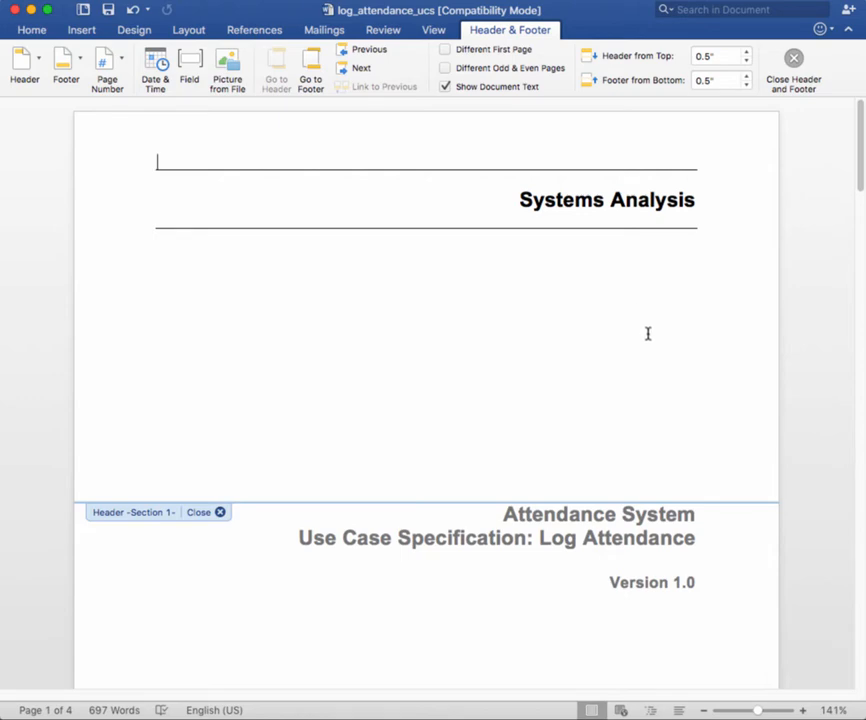
scroll(646, 332, down, 5)
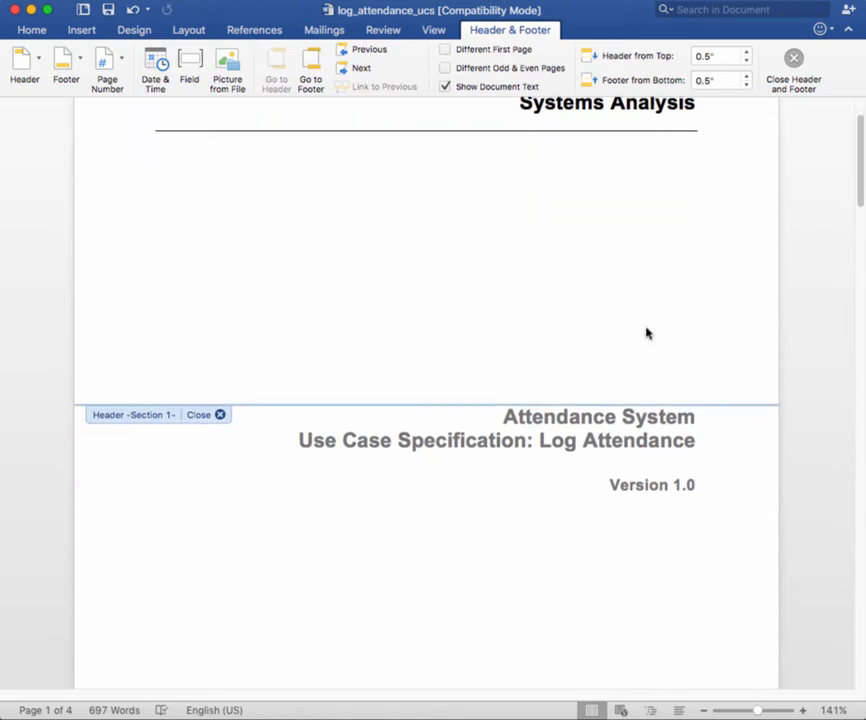
scroll(662, 334, down, 15)
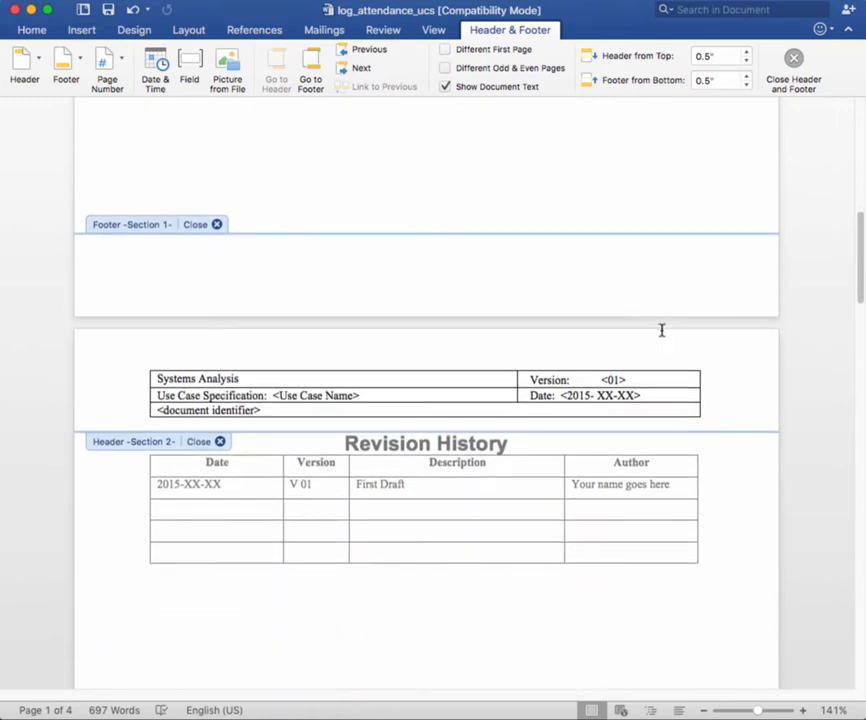
Replace the <Use Case Name> placeholder in the Section 2 header table with "Log Attendance".
scroll(661, 329, down, 1)
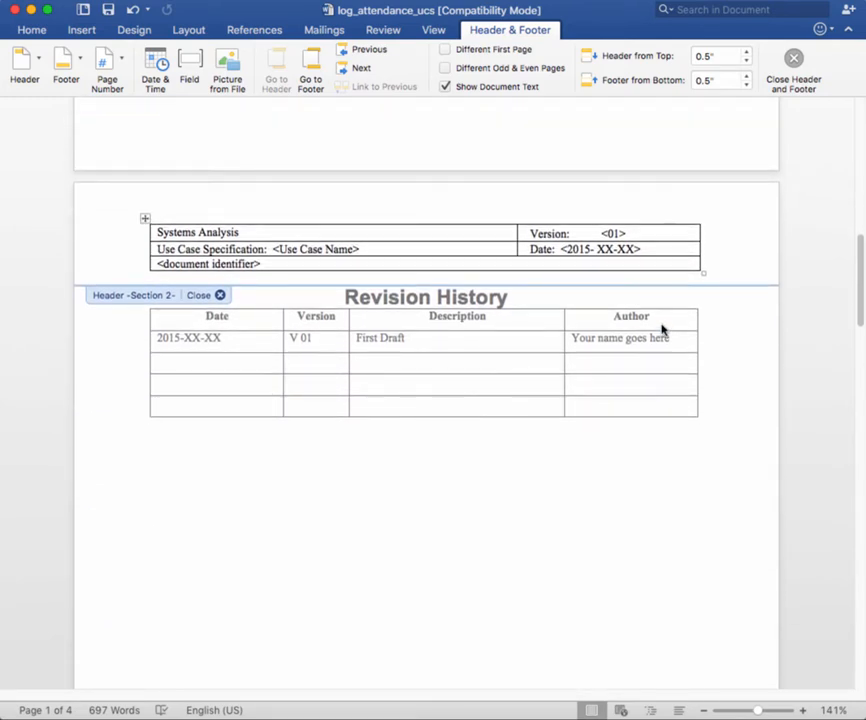
click(273, 250)
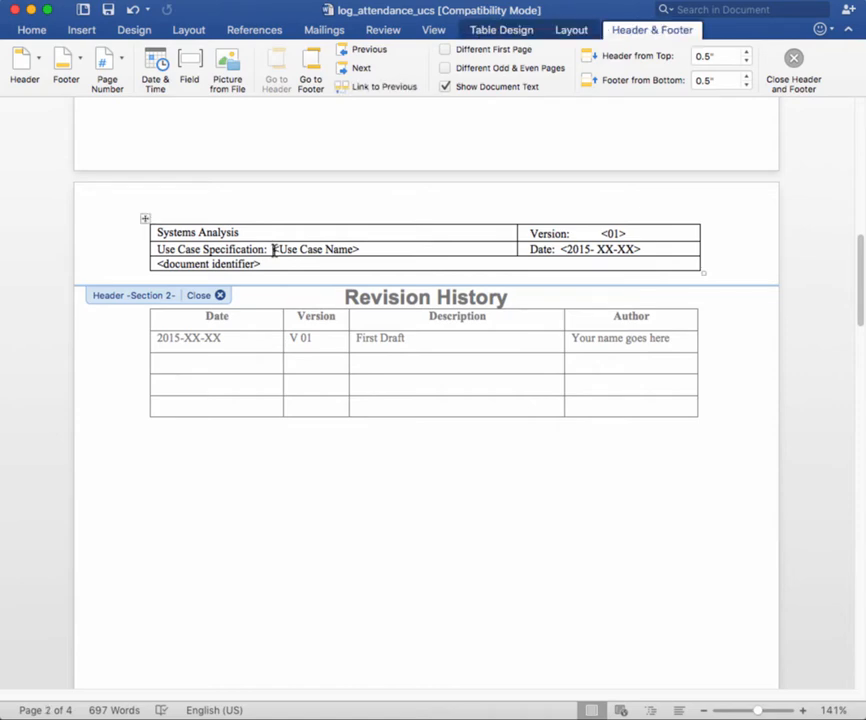
key(Delete)
key(Delete)
key(Delete)
key(Delete)
key(Delete)
key(Delete)
key(Delete)
key(Delete)
key(Delete)
key(Delete)
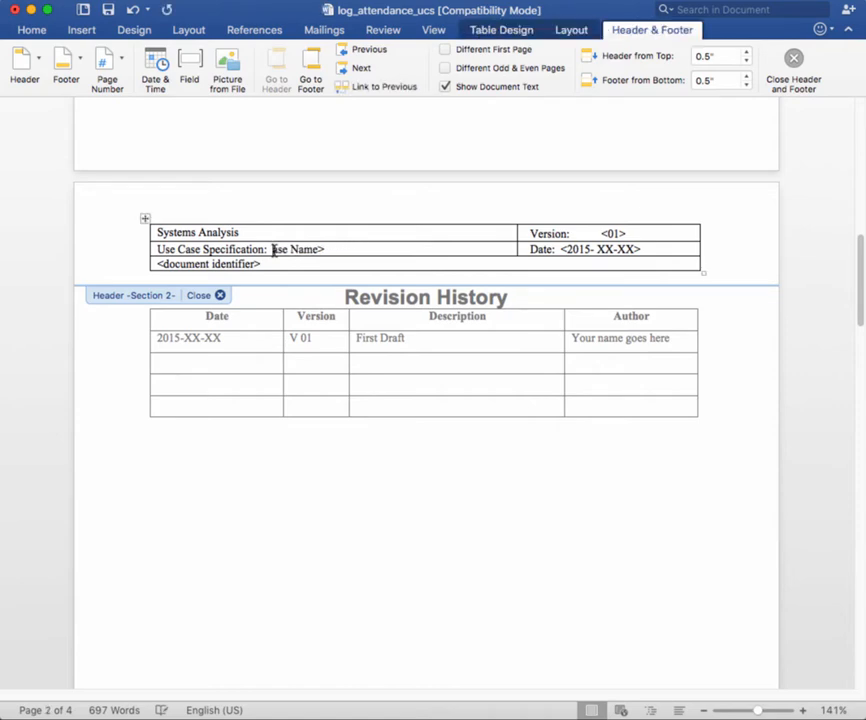
key(Delete)
key(Delete)
key(Delete)
text(Log )
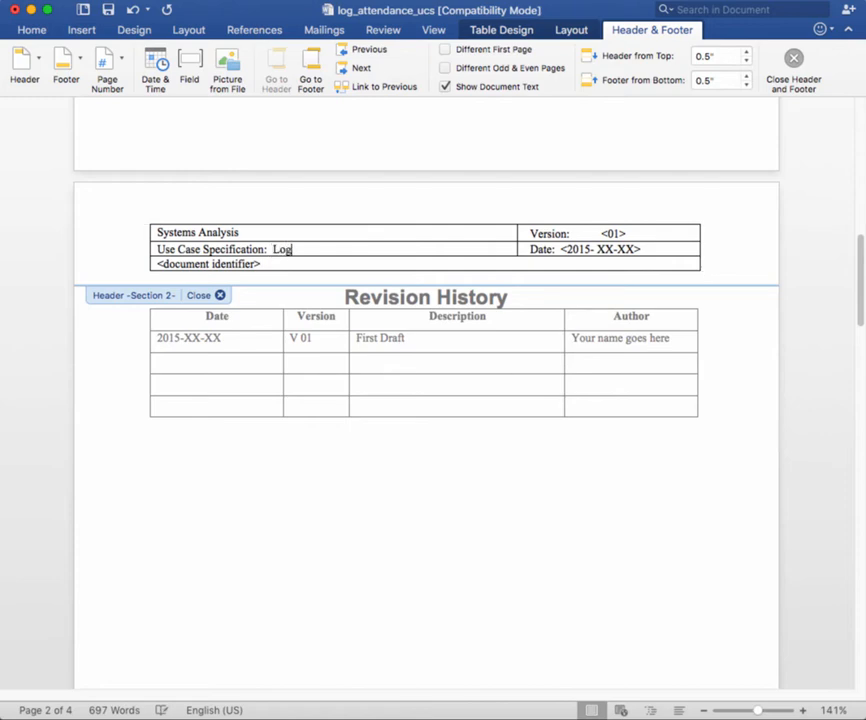
text(Attendance)
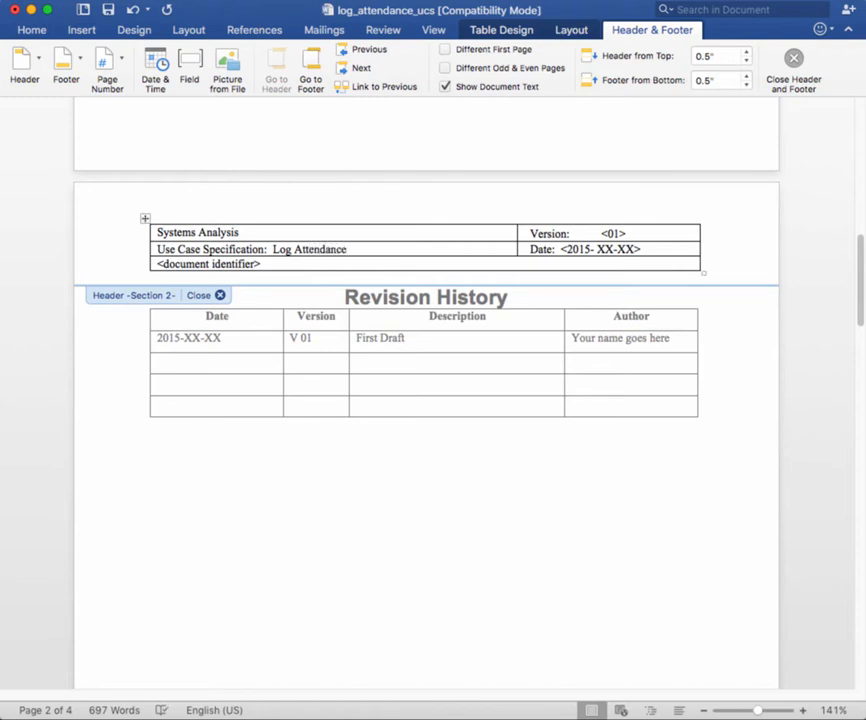
Delete the <document identifier> placeholder from the last row of the header table, leaving the row blank.
click(636, 1)
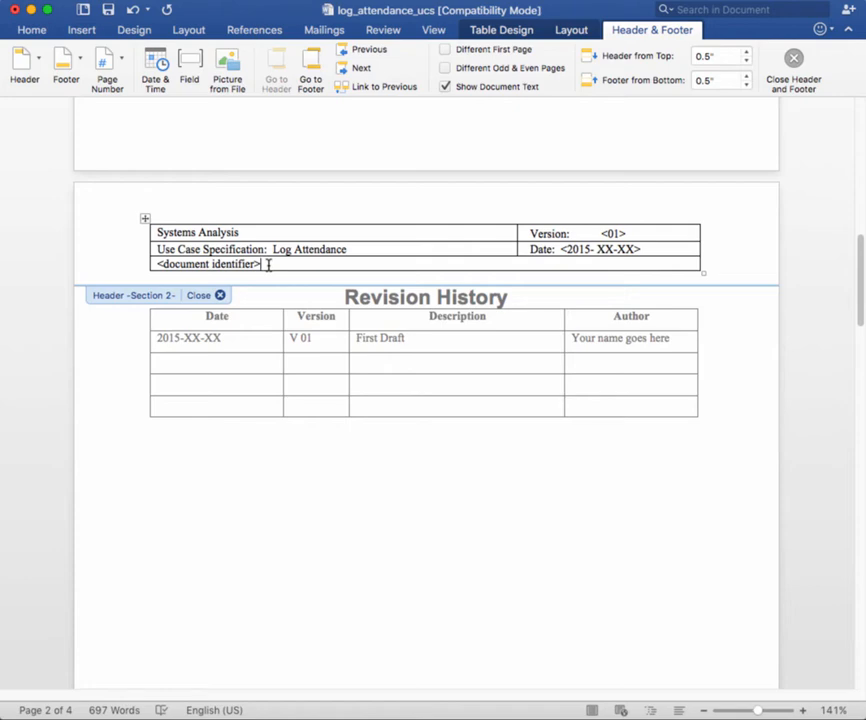
key(BackSpace)
key(BackSpace)
key(BackSpace)
key(BackSpace)
key(BackSpace)
key(BackSpace)
key(BackSpace)
key(BackSpace)
key(BackSpace)
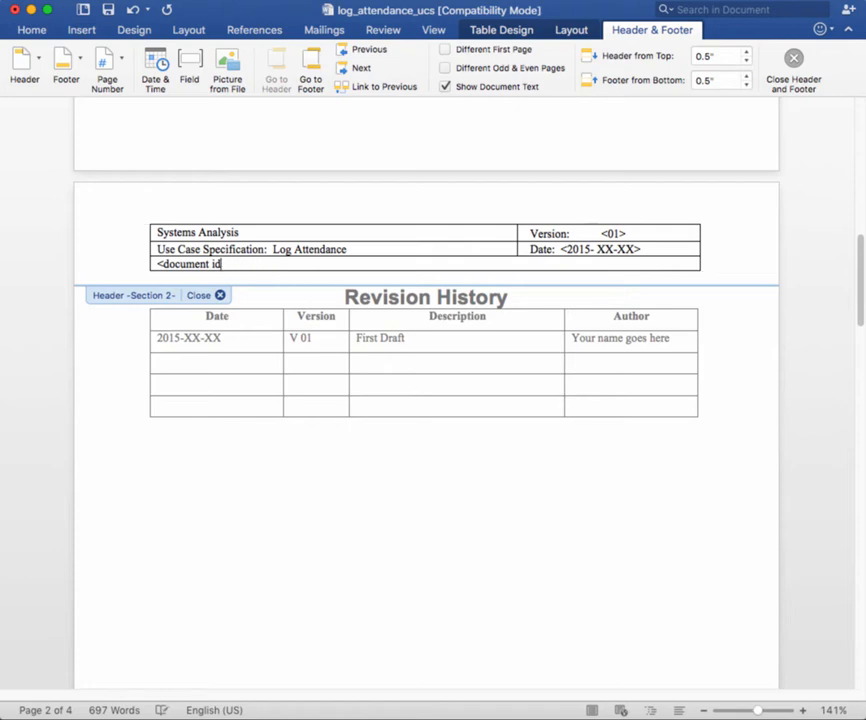
key(BackSpace)
key(BackSpace)
key(BackSpace)
key(BackSpace)
key(BackSpace)
key(BackSpace)
key(BackSpace)
key(BackSpace)
key(BackSpace)
key(BackSpace)
key(BackSpace)
key(BackSpace)
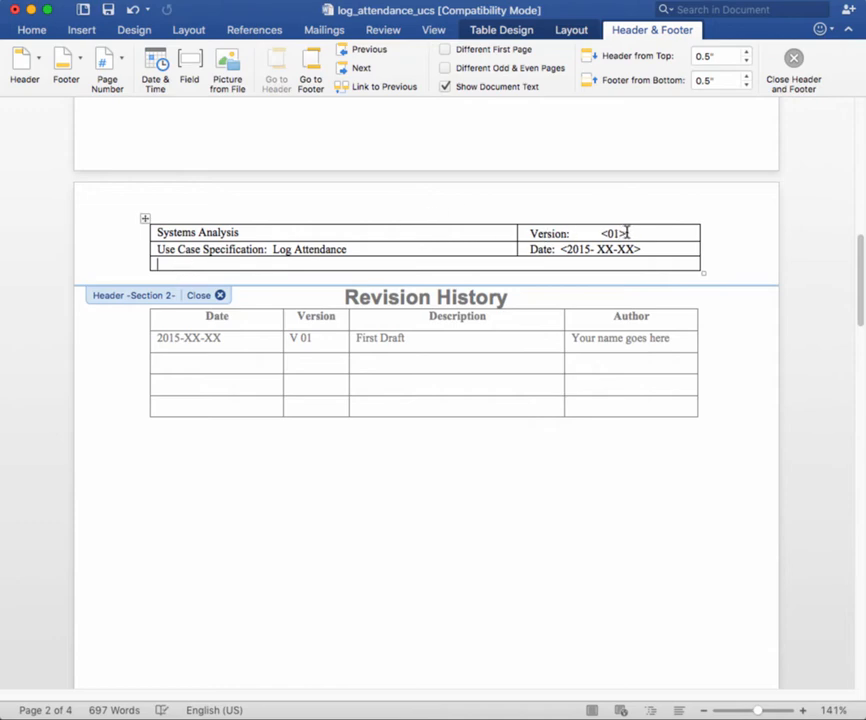
Replace the <01> version placeholder in the header table with 1.0.
drag(627, 232, 604, 235)
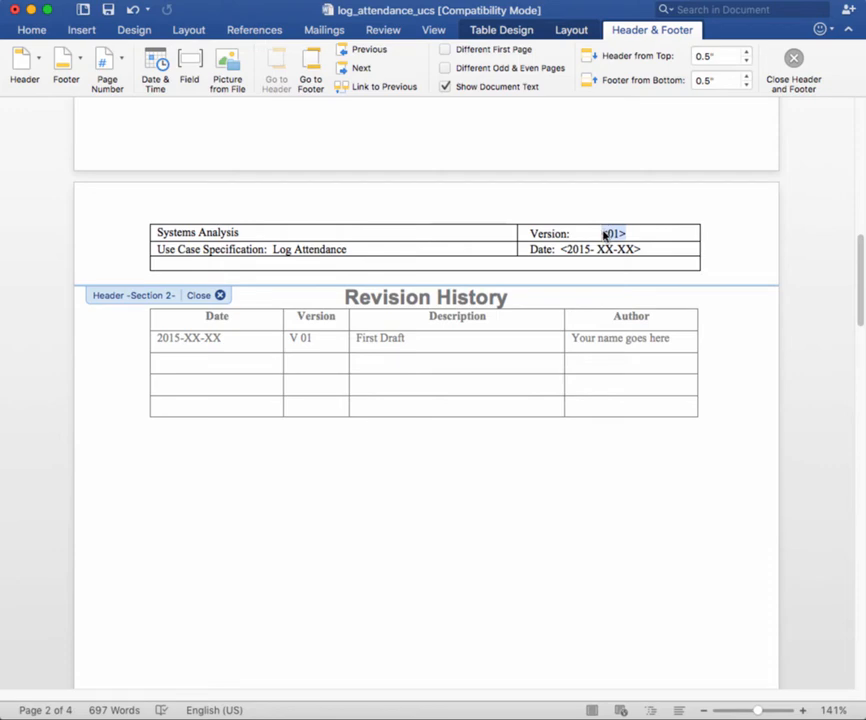
key(BackSpace)
text(1.0)
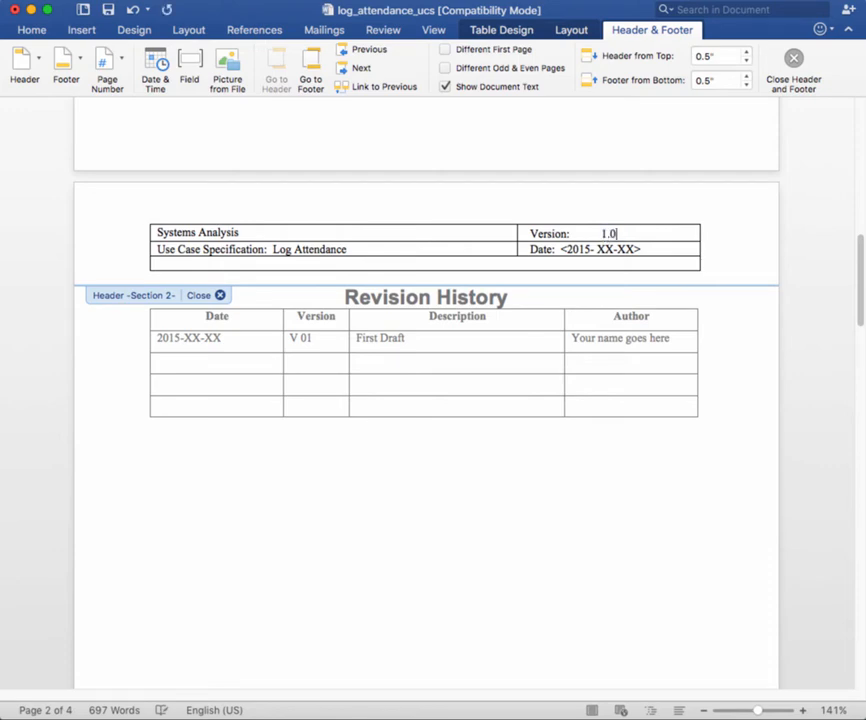
Replace the date placeholder in the header table with 2015-10-11 and leave header editing.
click(561, 248)
key(Delete)
key(Delete)
key(Delete)
key(Delete)
key(Delete)
key(Delete)
key(Delete)
key(Delete)
key(Delete)
key(Delete)
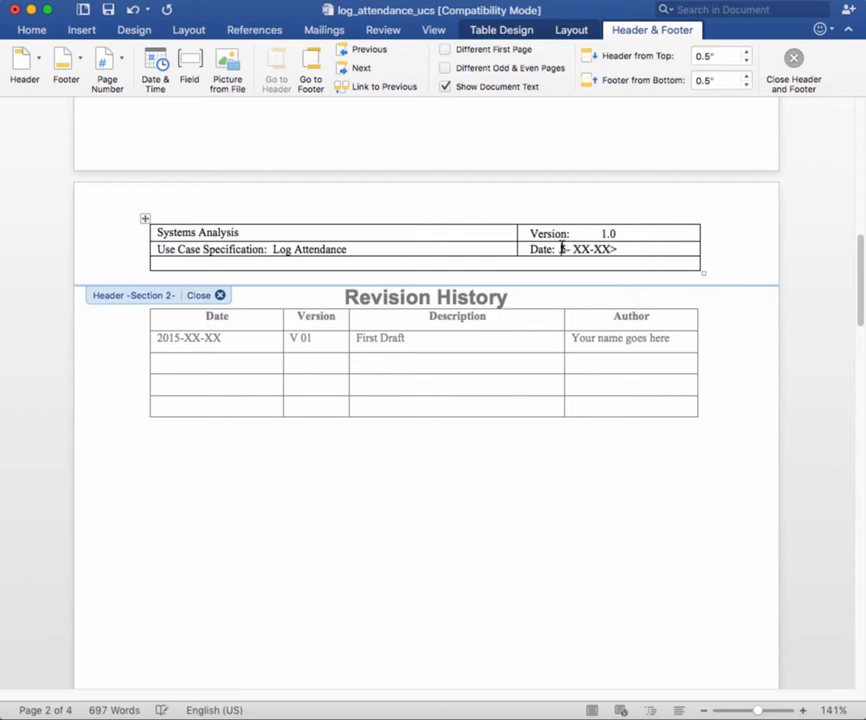
key(Delete)
key(Delete)
key(Delete)
text(01)
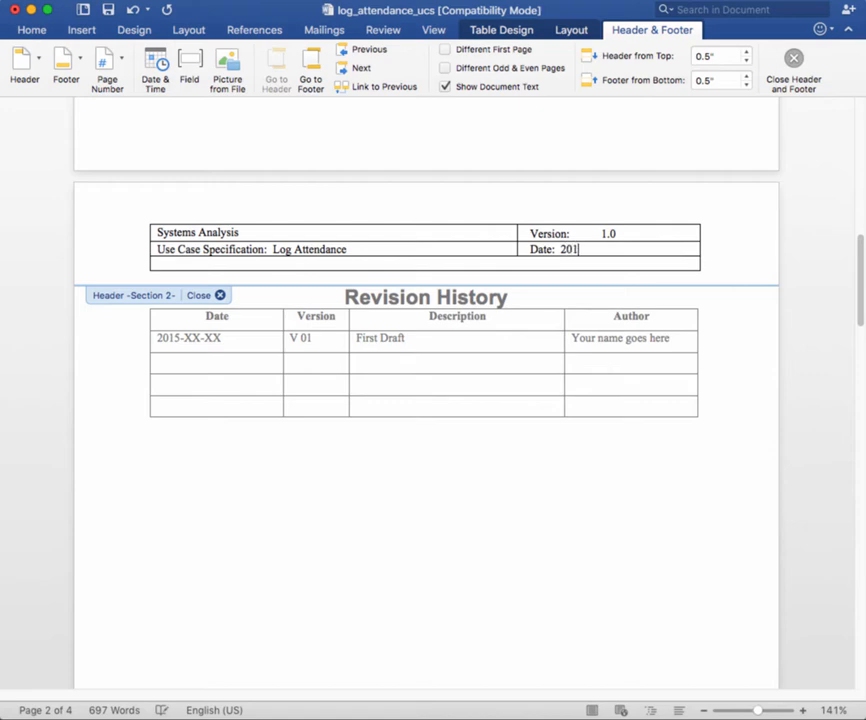
text(5-10-11)
click(198, 296)
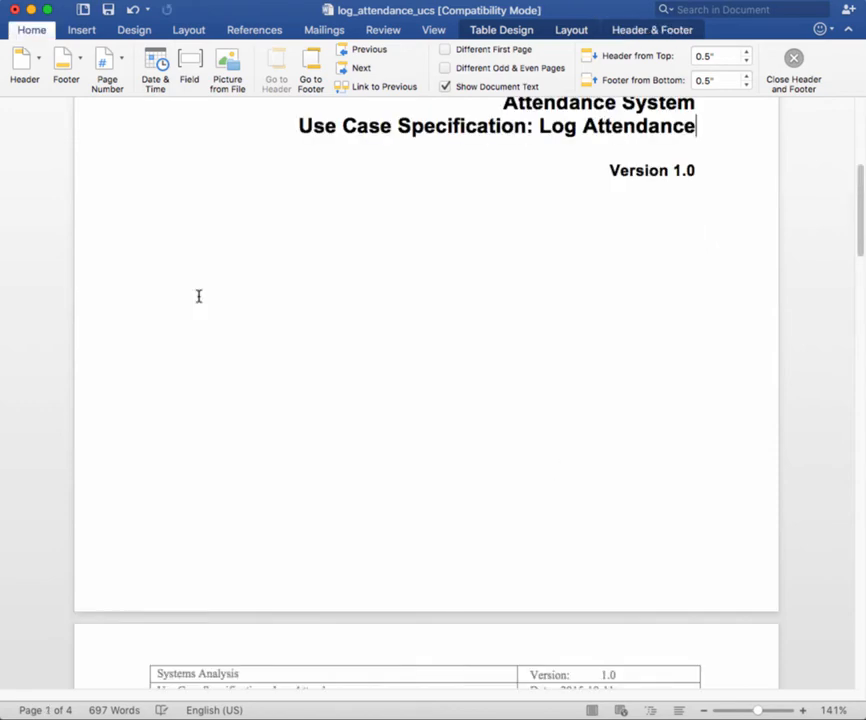
Complete the date in the first row of the Revision History table as 2015-10-11.
scroll(431, 373, down, 6)
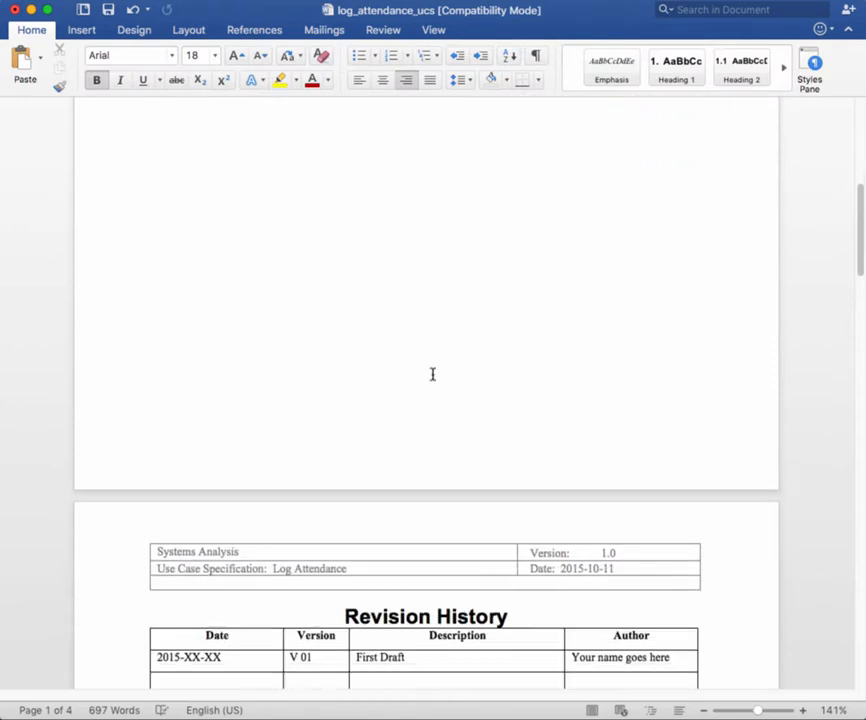
scroll(434, 378, down, 1)
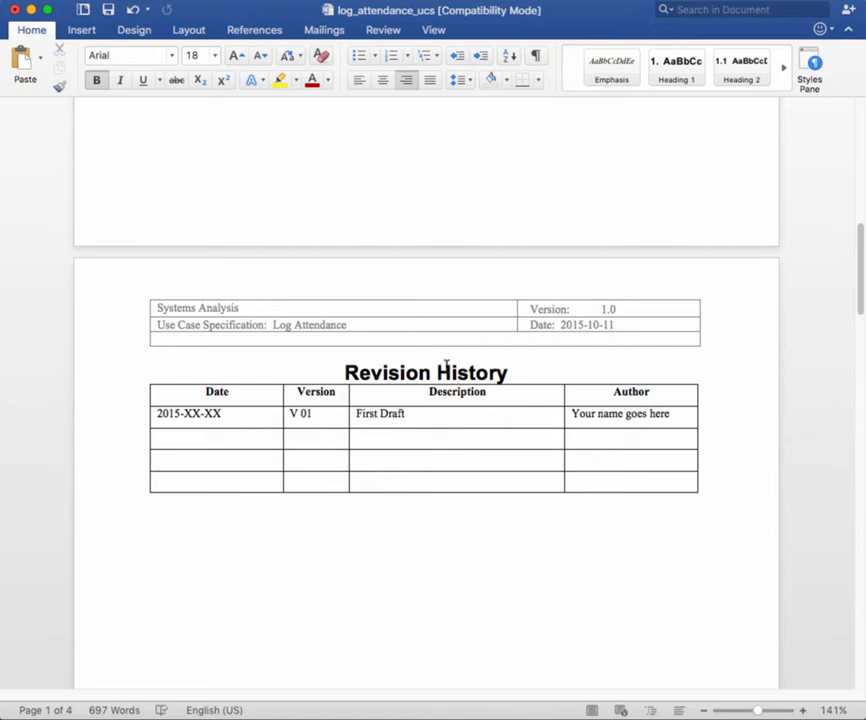
click(185, 413)
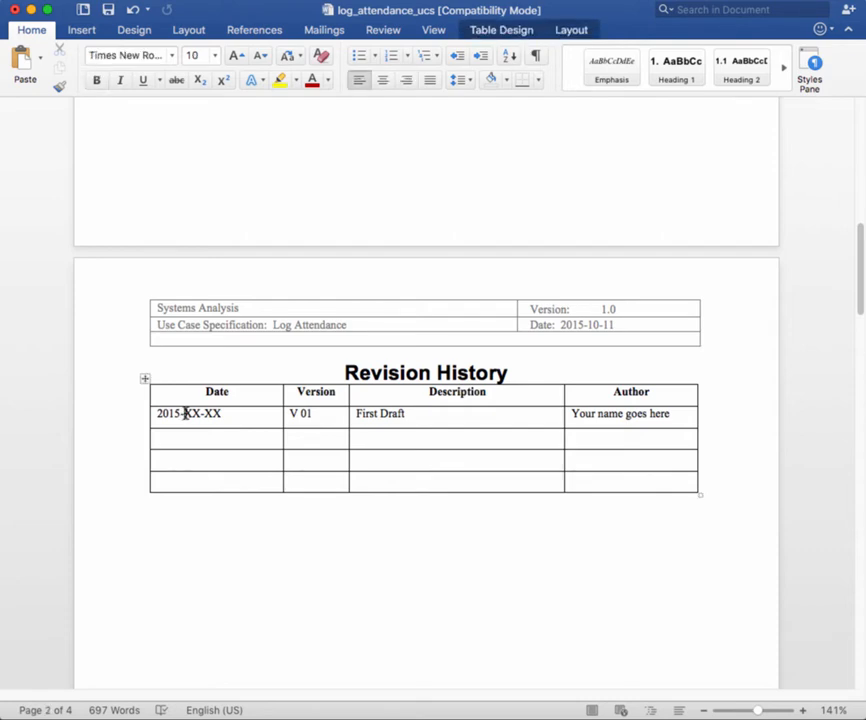
key(Delete)
key(Delete)
key(Delete)
key(Delete)
key(Delete)
text(10-1)
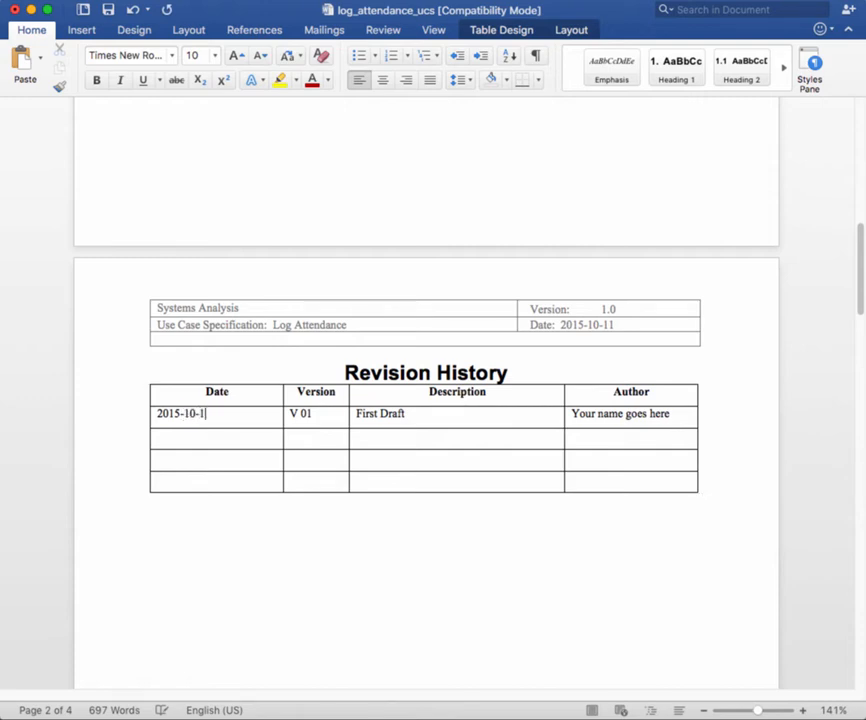
text(1)
Change the version in the first Revision History row to V 1.0.
click(311, 417)
double_click(303, 416)
key(BackSpace)
text(1.0)
Replace the "Your name goes here" placeholder in the first Revision History row with the author's full name.
click(572, 413)
key(Delete)
key(Delete)
key(Delete)
key(Delete)
key(Delete)
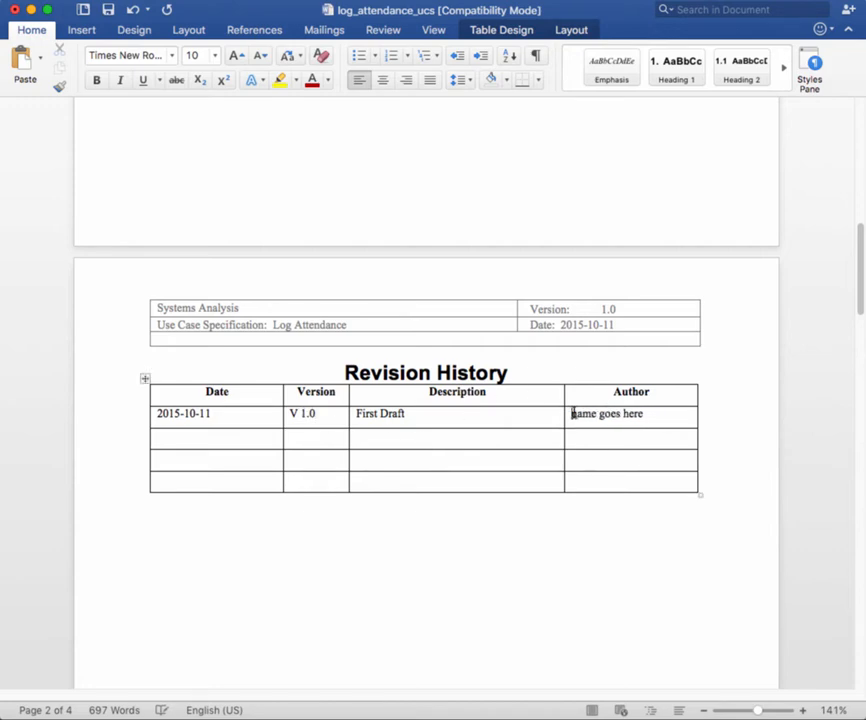
key(Delete)
key(Delete)
key(Delete)
key(Delete)
key(Delete)
key(Delete)
key(Delete)
key(Delete)
key(Delete)
key(Delete)
key(Delete)
key(Delete)
key(Delete)
key(Delete)
text(Kevin T)
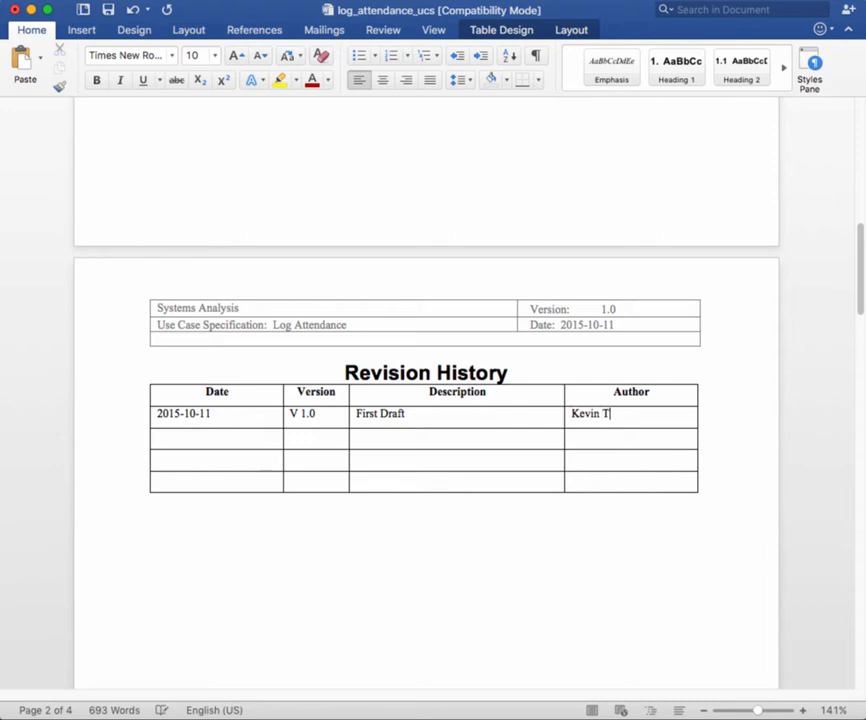
text(rainor)
click(567, 560)
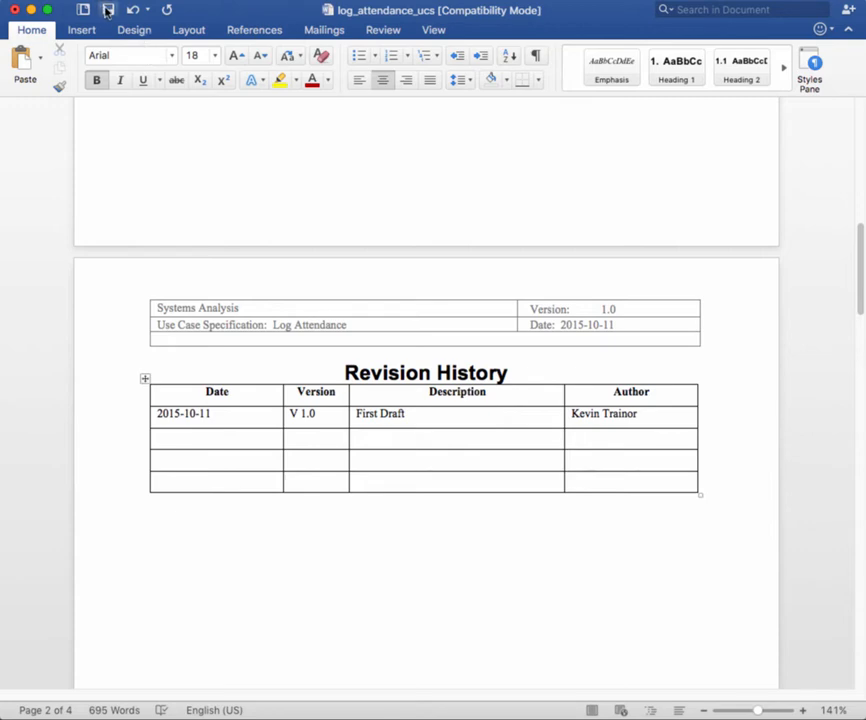
Delete the blue bracketed template note beneath the Use Case Specification title on page 3.
scroll(412, 261, down, 5)
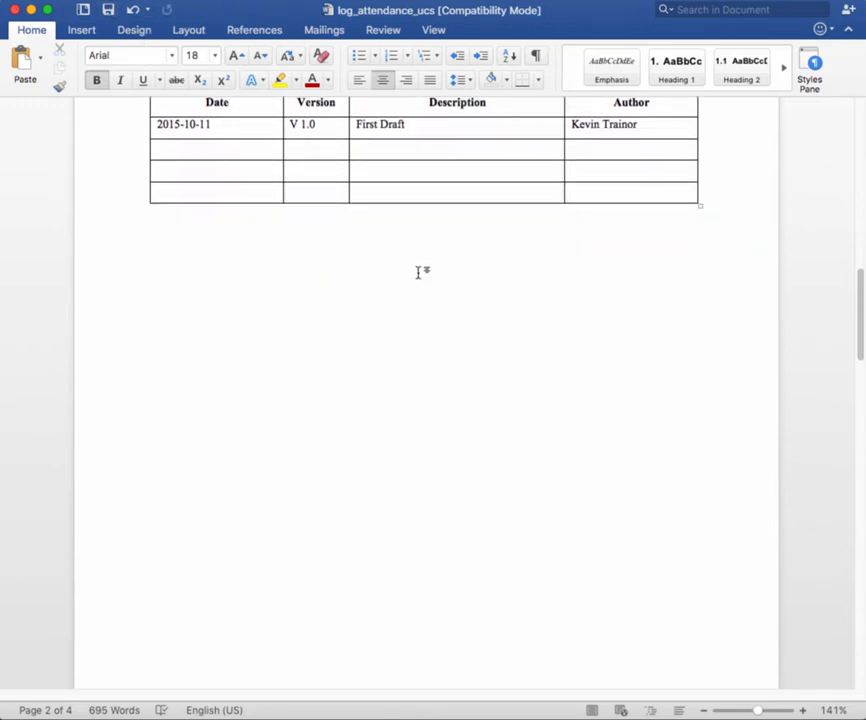
scroll(419, 272, down, 10)
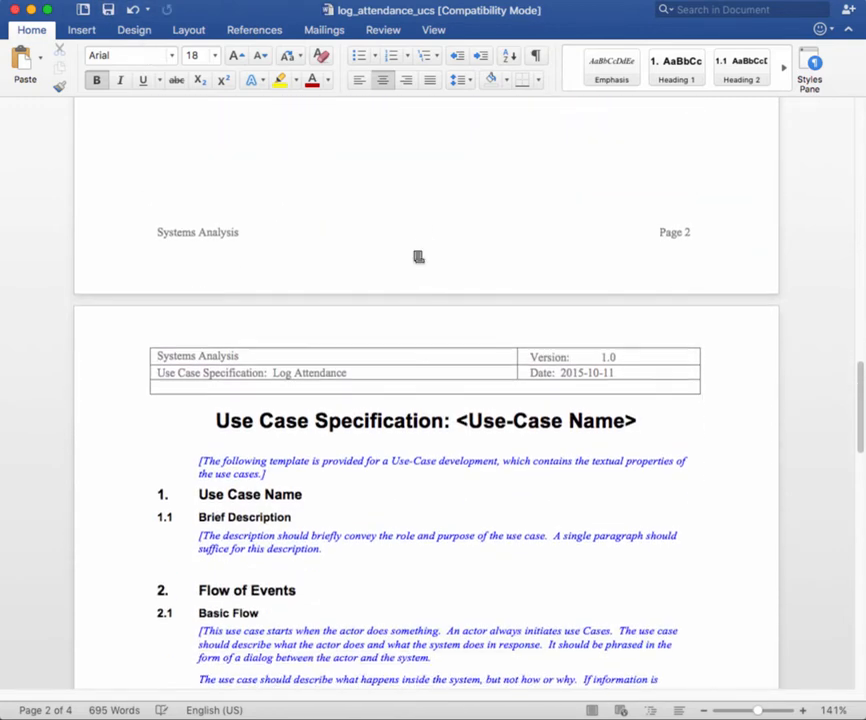
scroll(419, 257, down, 5)
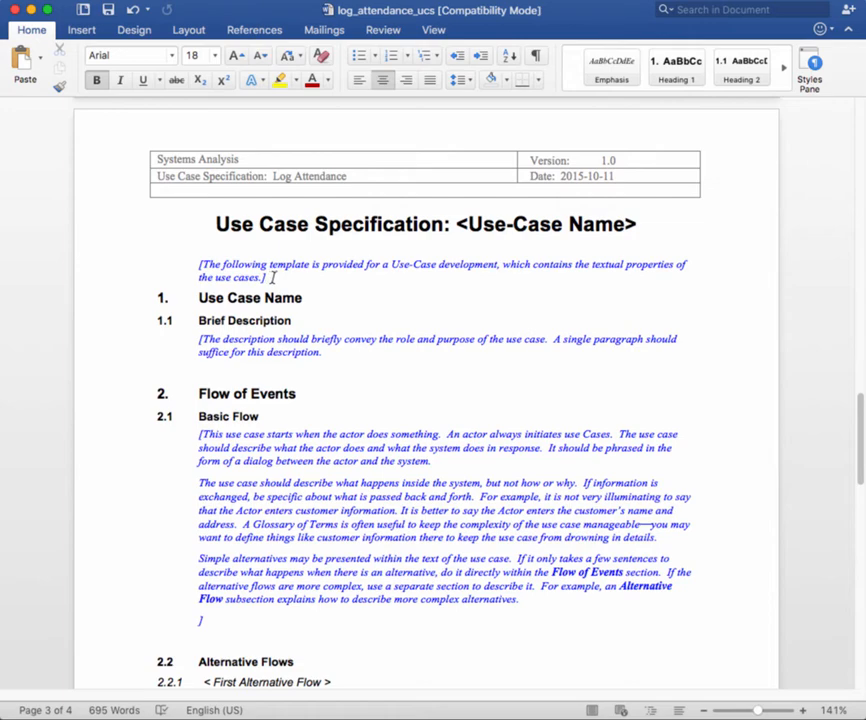
drag(269, 278, 197, 265)
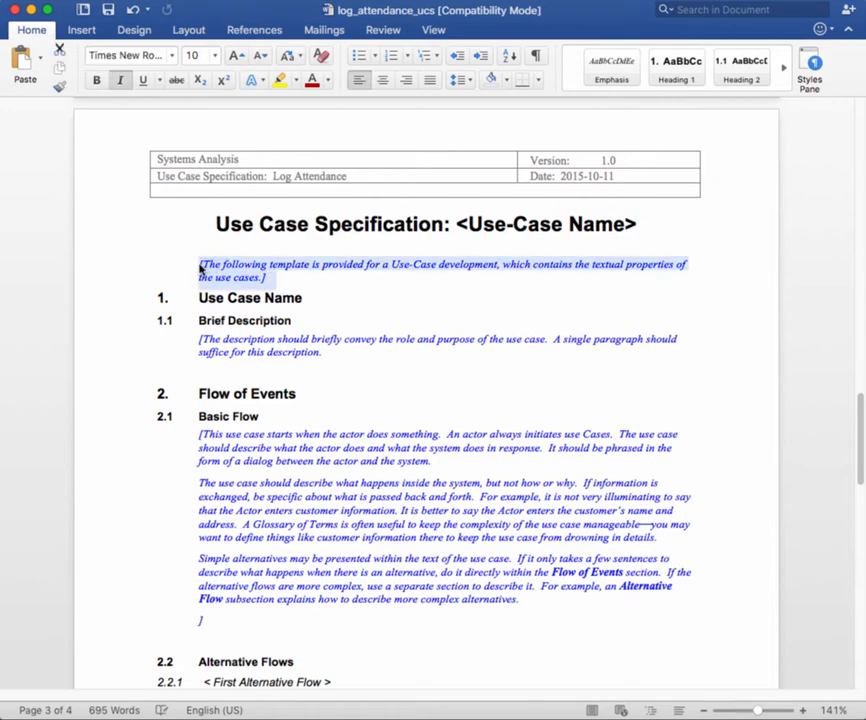
key(BackSpace)
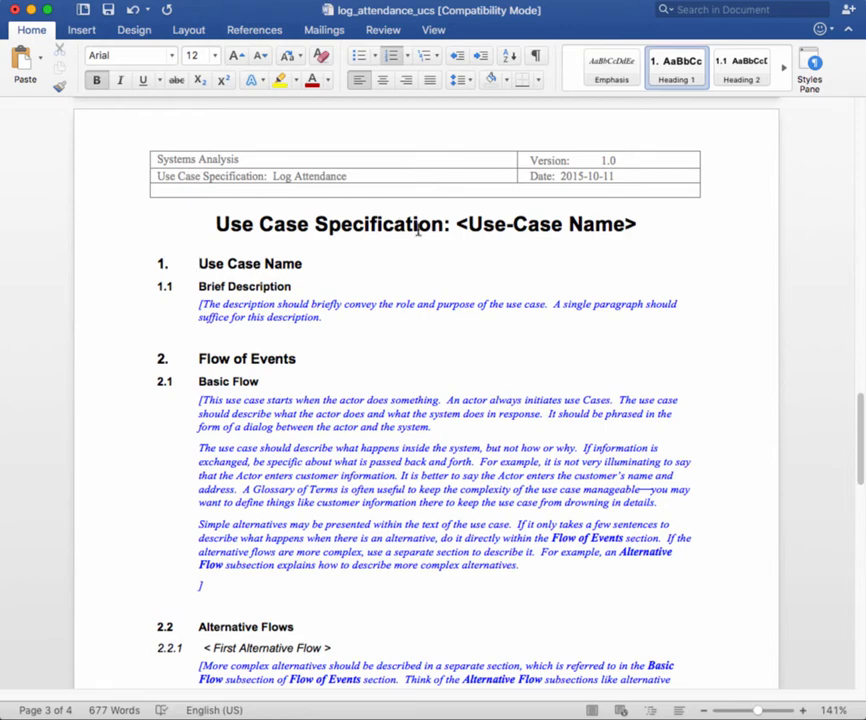
Replace the <Use-Case Name> placeholder in the page 3 Use Case Specification title with "Log Attendance".
triple_click(459, 224)
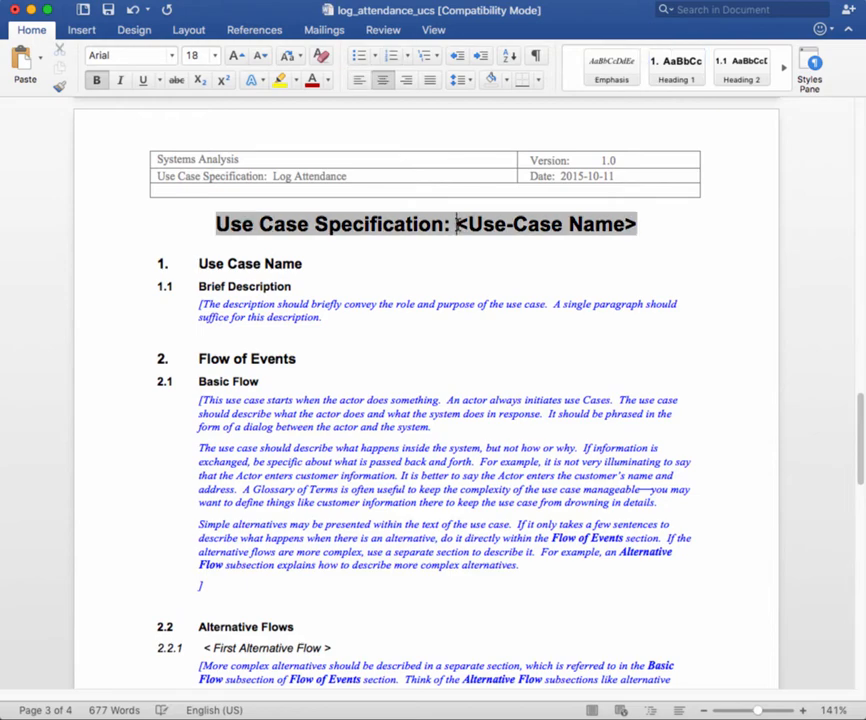
key(Delete)
key(Delete)
key(Delete)
key(Delete)
key(Delete)
key(Delete)
key(Delete)
key(Delete)
key(Delete)
key(Delete)
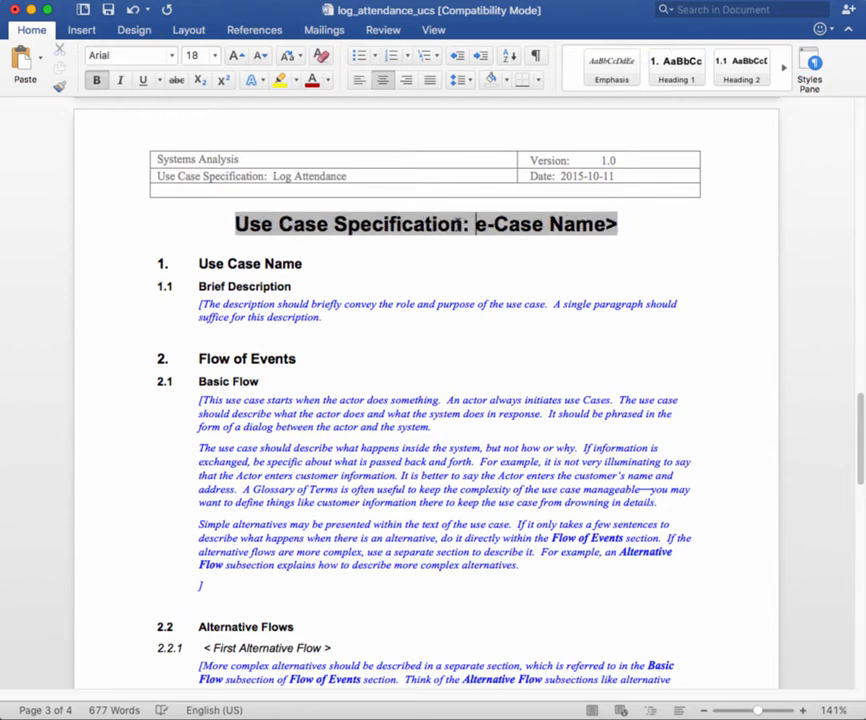
key(Delete)
key(Delete)
key(Delete)
key(Delete)
key(Delete)
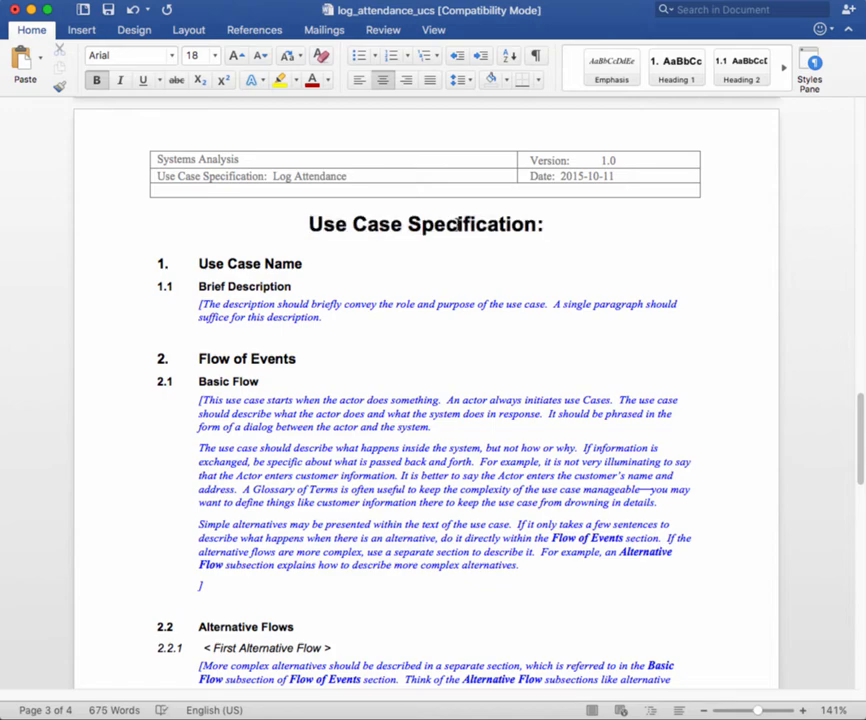
text(Log )
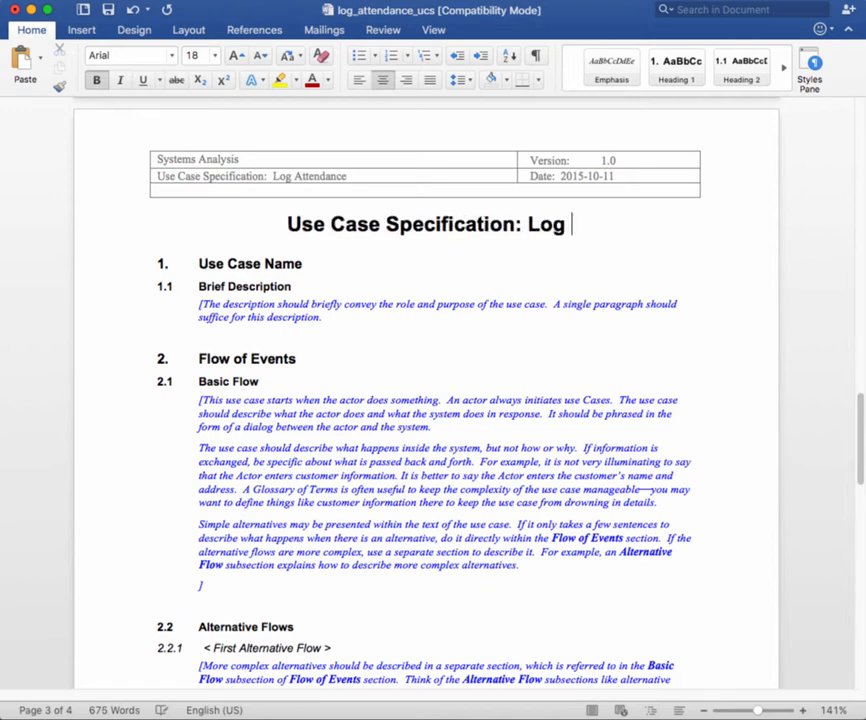
text(Attendance)
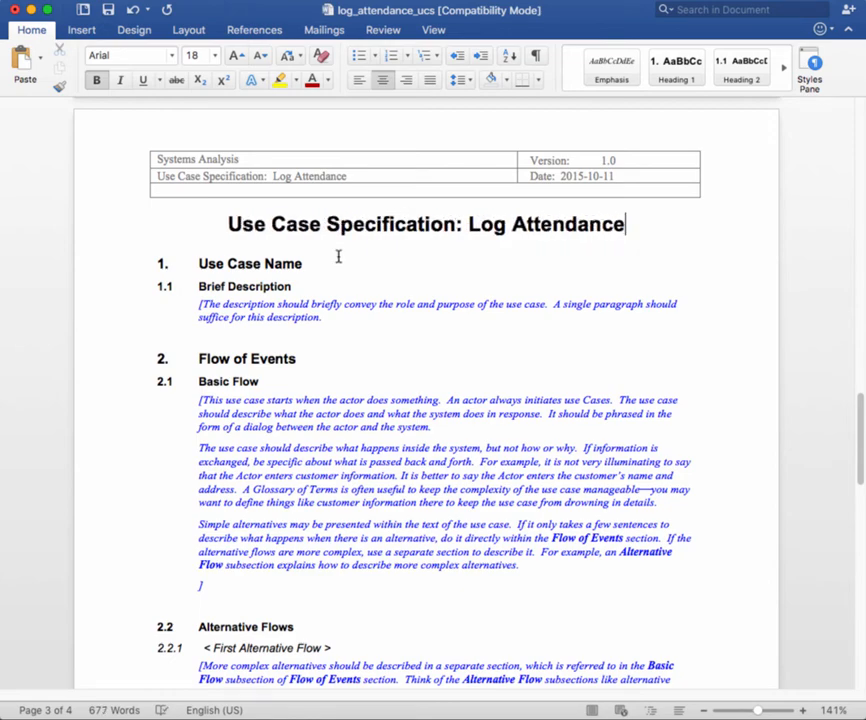
Replace the text of heading 1, "Use Case Name", with "Log Attendance".
click(198, 263)
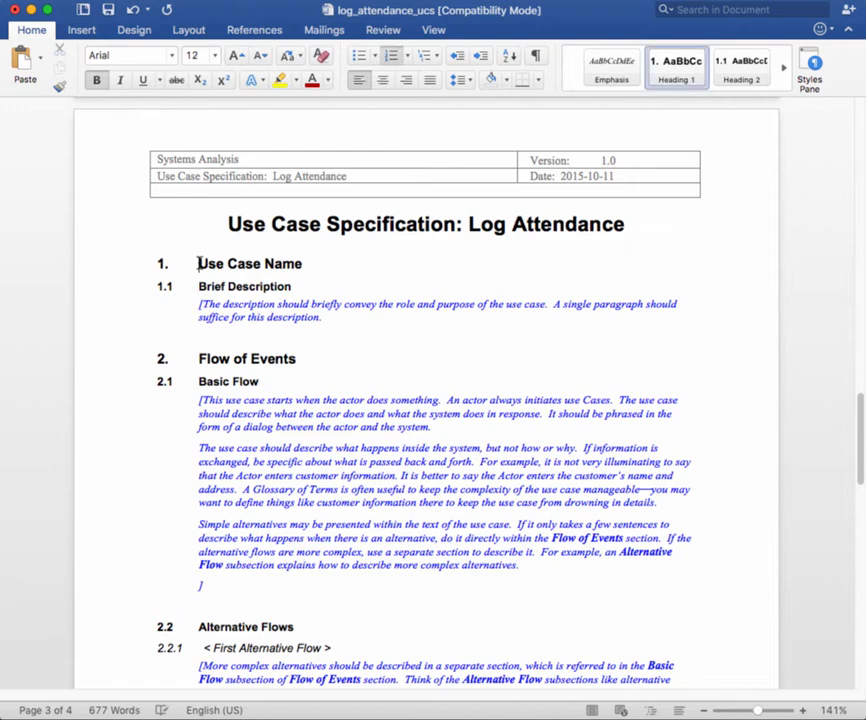
key(Delete)
key(Delete)
key(Delete)
key(Delete)
key(Delete)
key(Delete)
key(Delete)
key(Delete)
key(Delete)
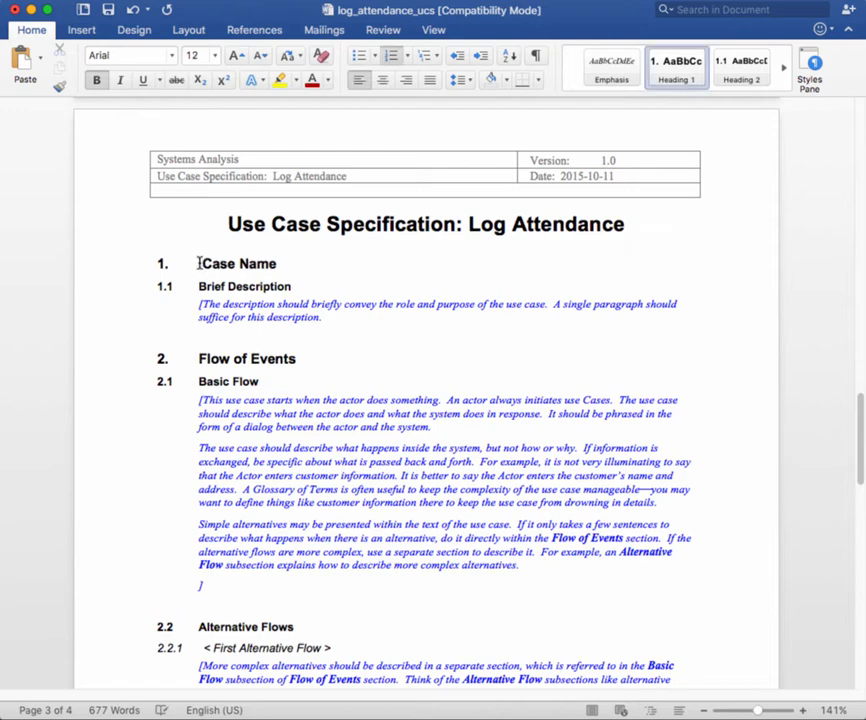
key(Delete)
key(Delete)
key(Delete)
key(Delete)
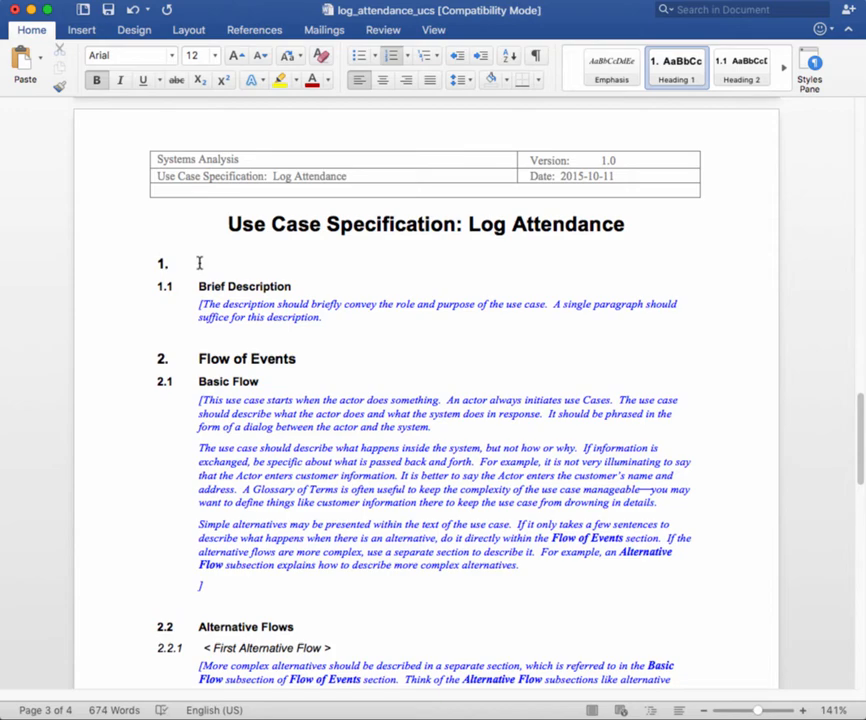
text(Log)
text(Attendance)
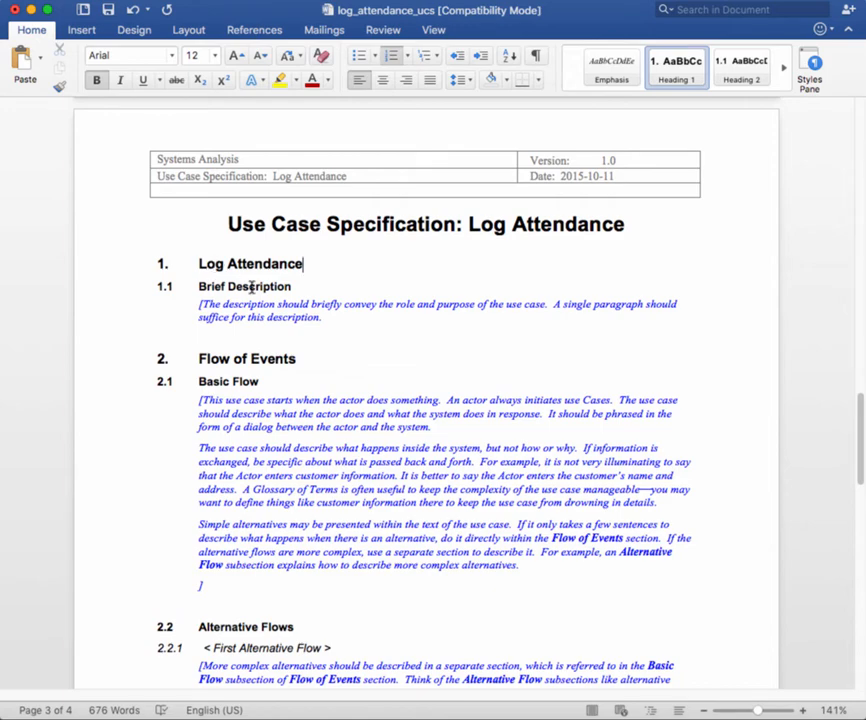
scroll(270, 300, down, 3)
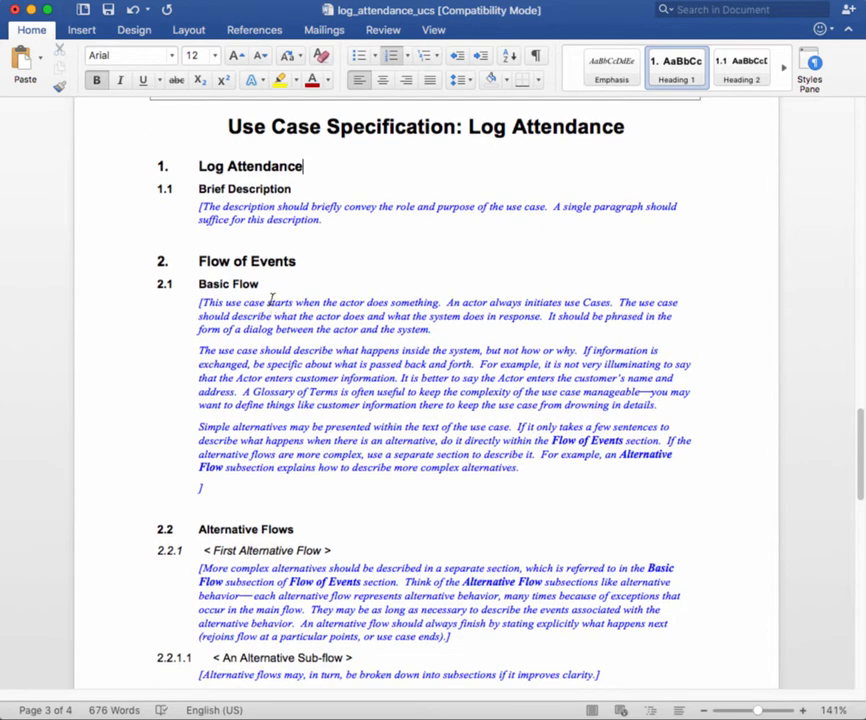
Replace the Brief Description note with "The student logs her/his attendance at a particular class meeting." and save the document.
scroll(272, 300, down, 2)
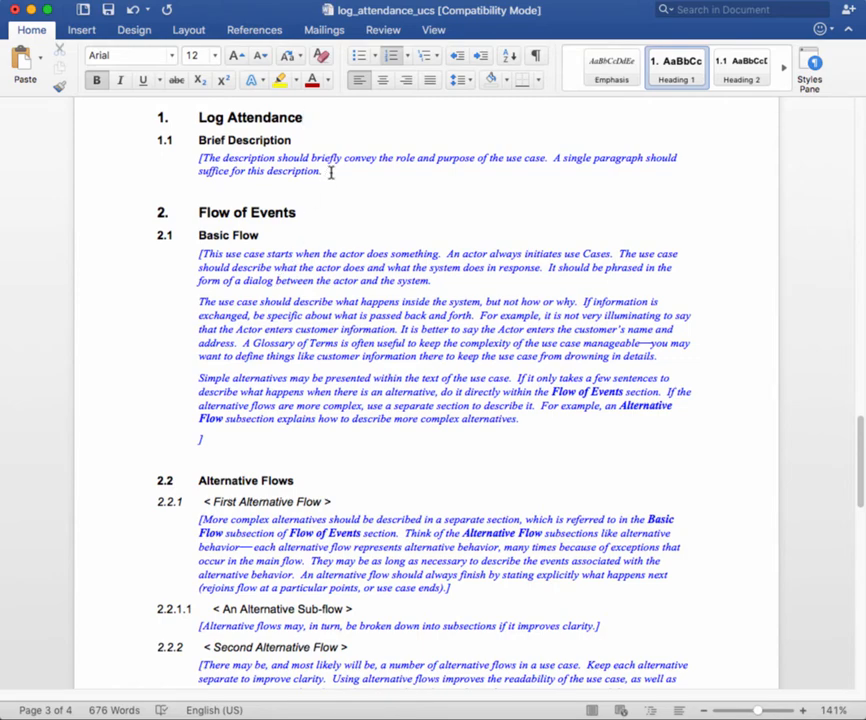
drag(326, 172, 180, 160)
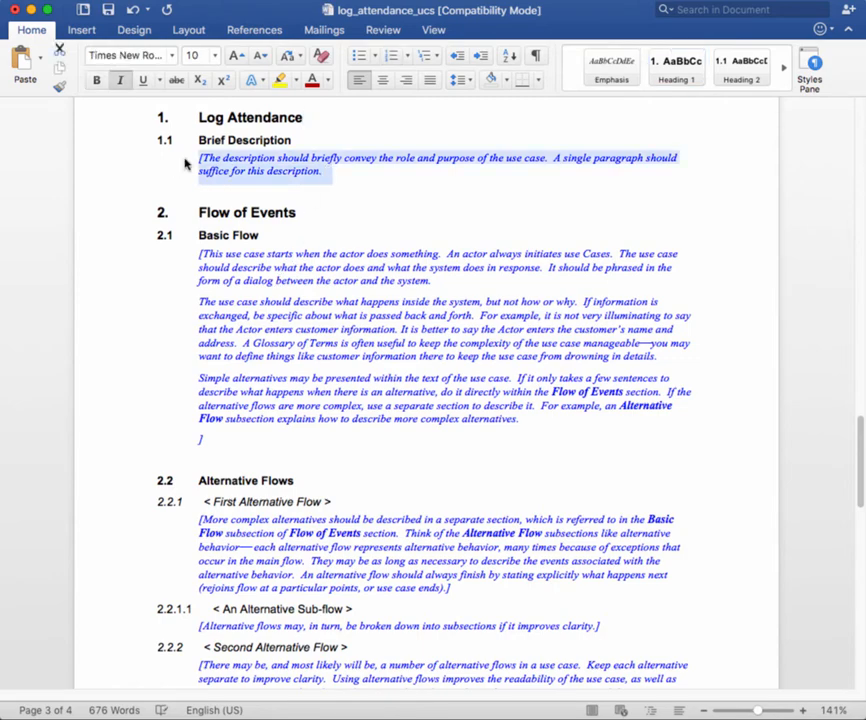
key(BackSpace)
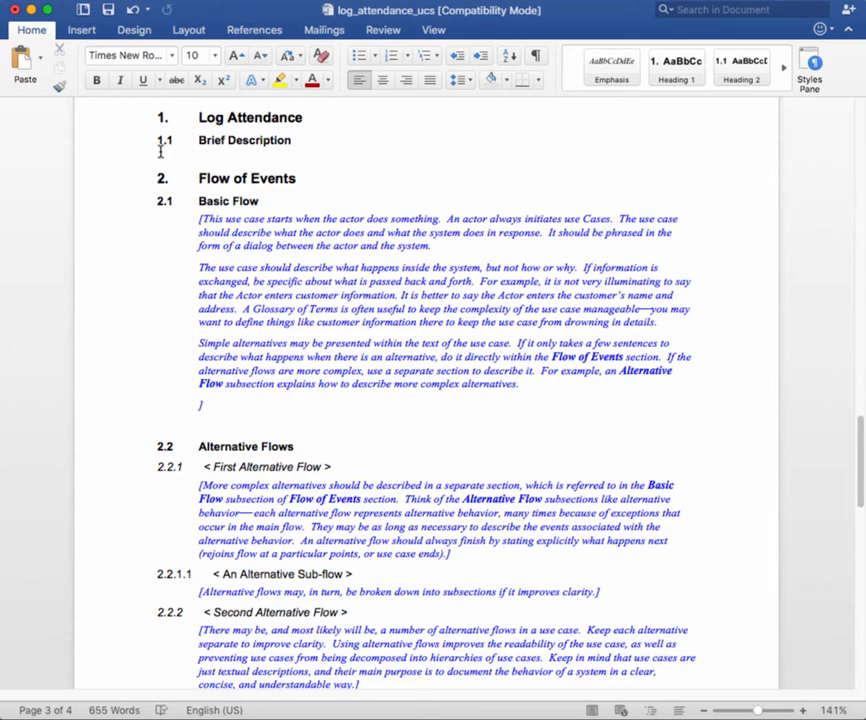
text(The student logs her/his attendance at a particular class meeting.)
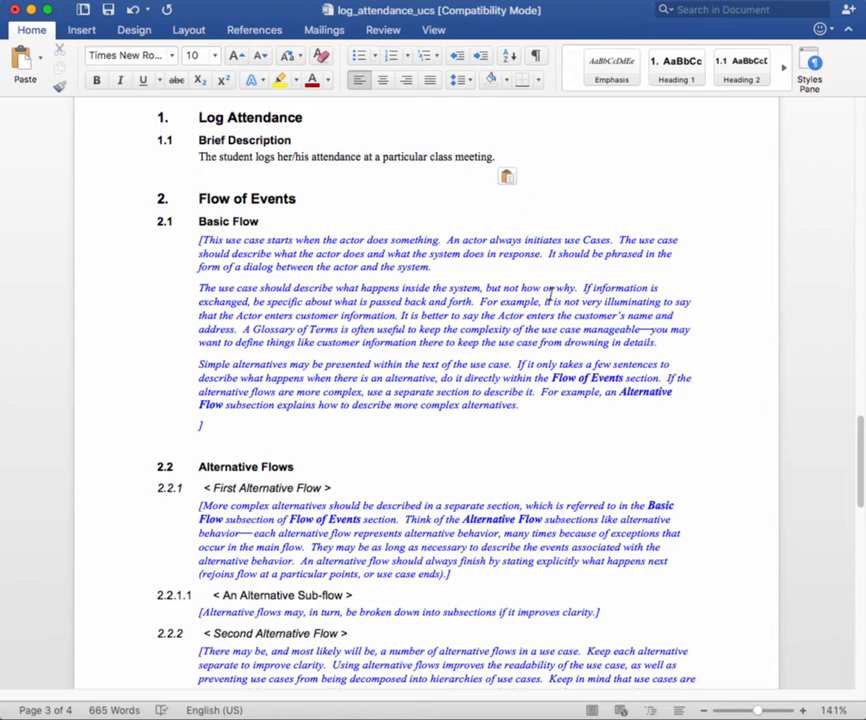
click(109, 12)
Replace the blue Basic Flow template notes with the copied seven-line flow, from "The use case begins when Student signals" to "The use case ends.".
click(215, 426)
drag(218, 416, 186, 239)
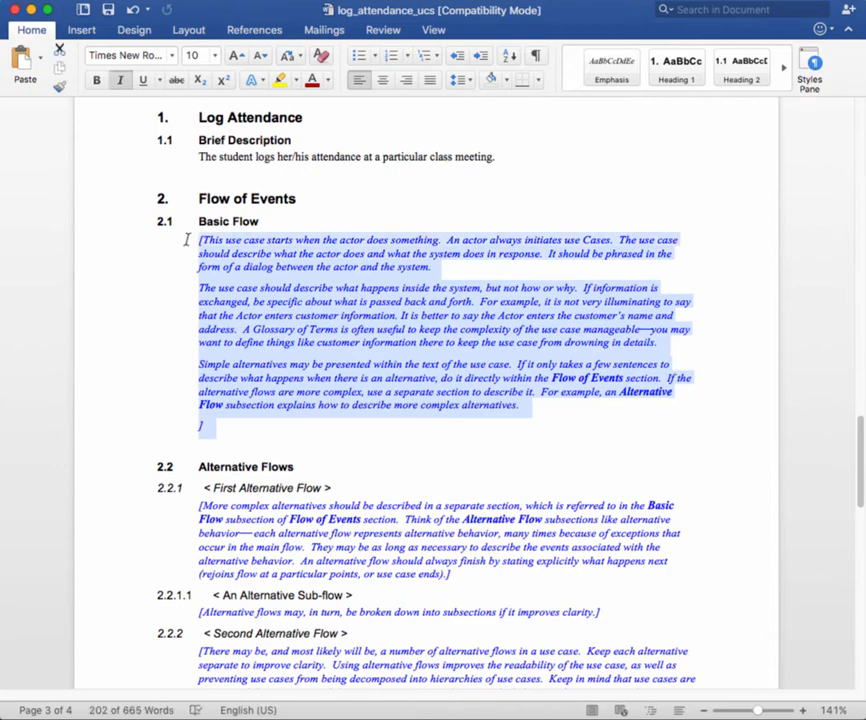
key(BackSpace)
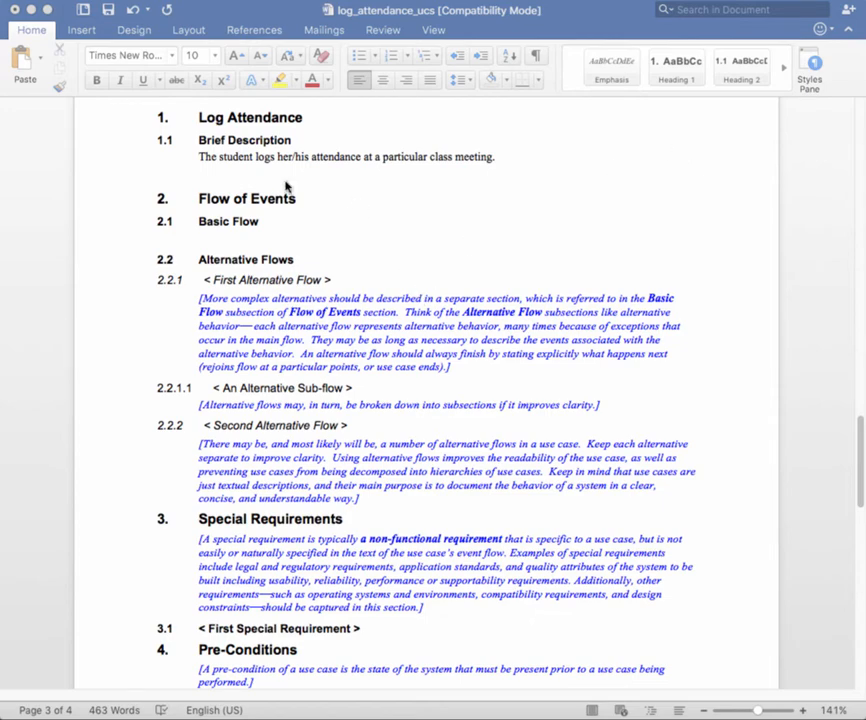
click(200, 236)
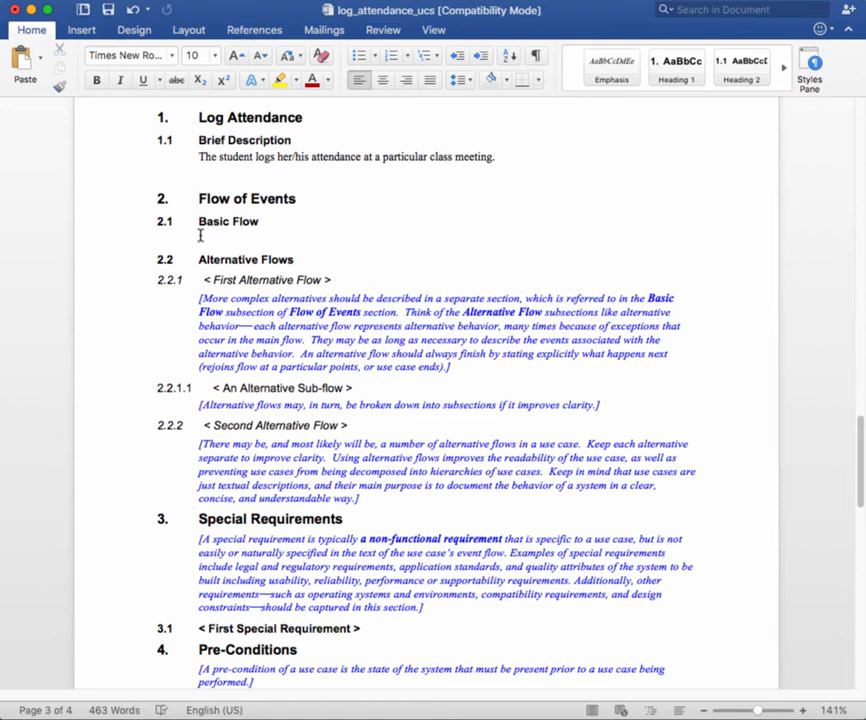
key(super+v)
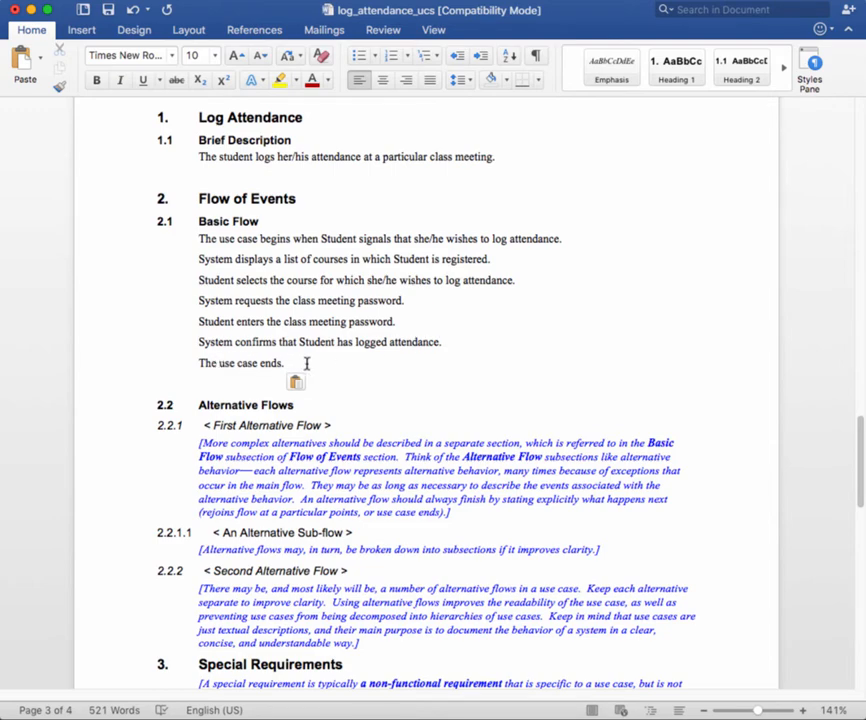
Insert "records attendance in the database, and" before "confirms" in the sixth line of the Basic Flow.
click(236, 342)
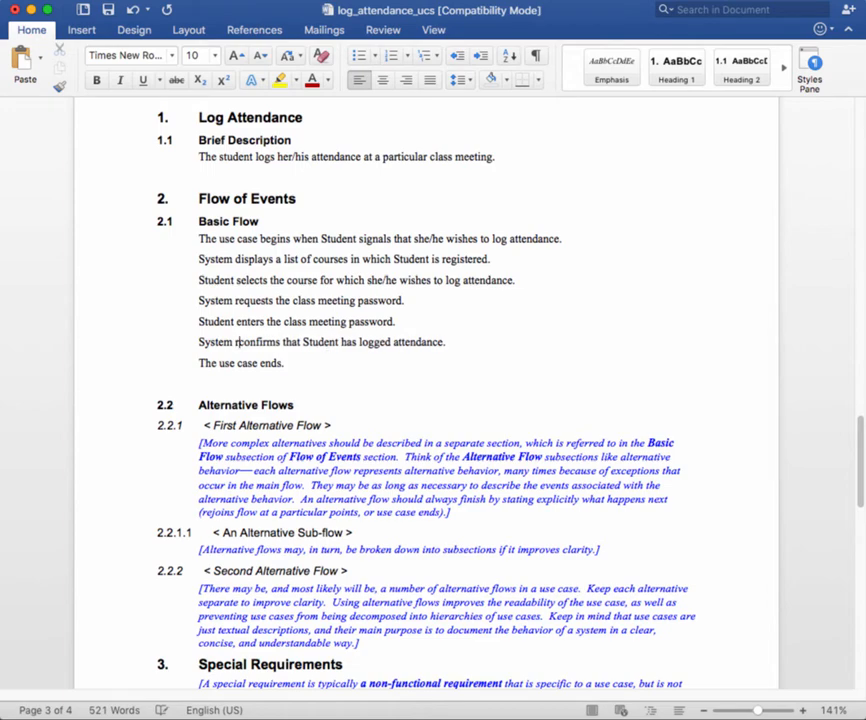
text(record)
text(s attendan)
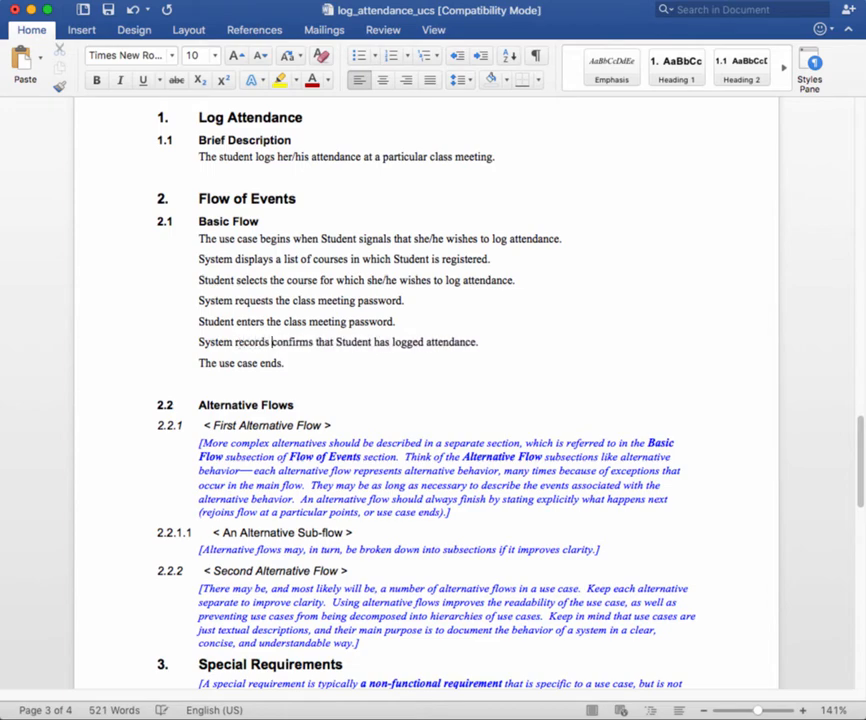
text(ce in the da)
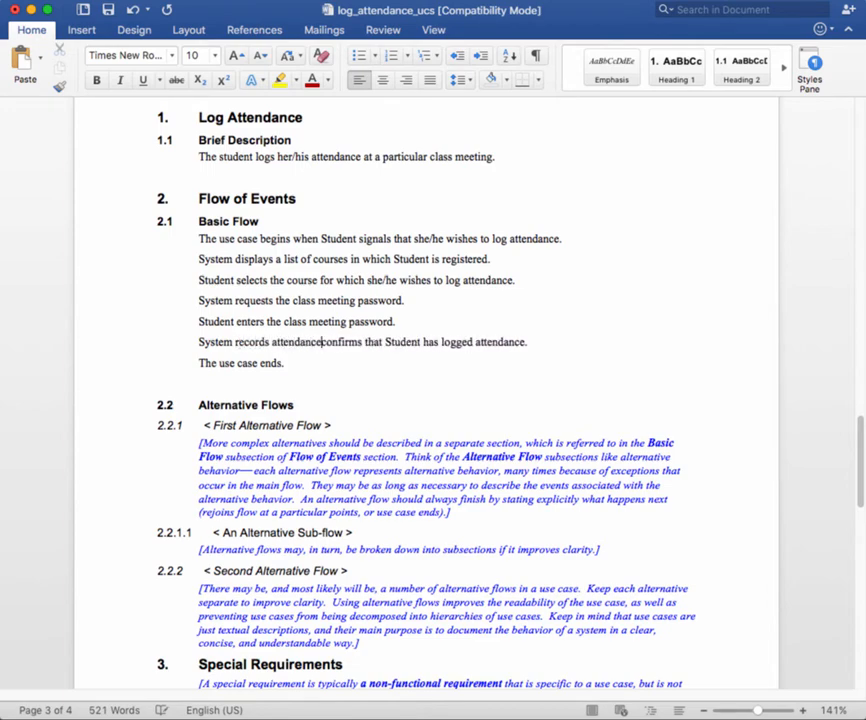
text(tabase)
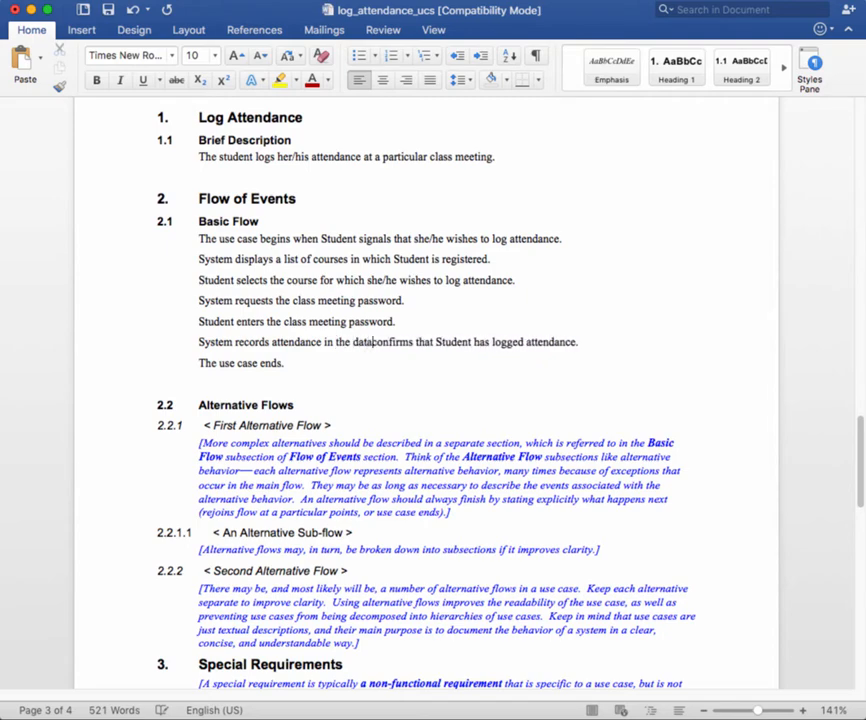
text(.)
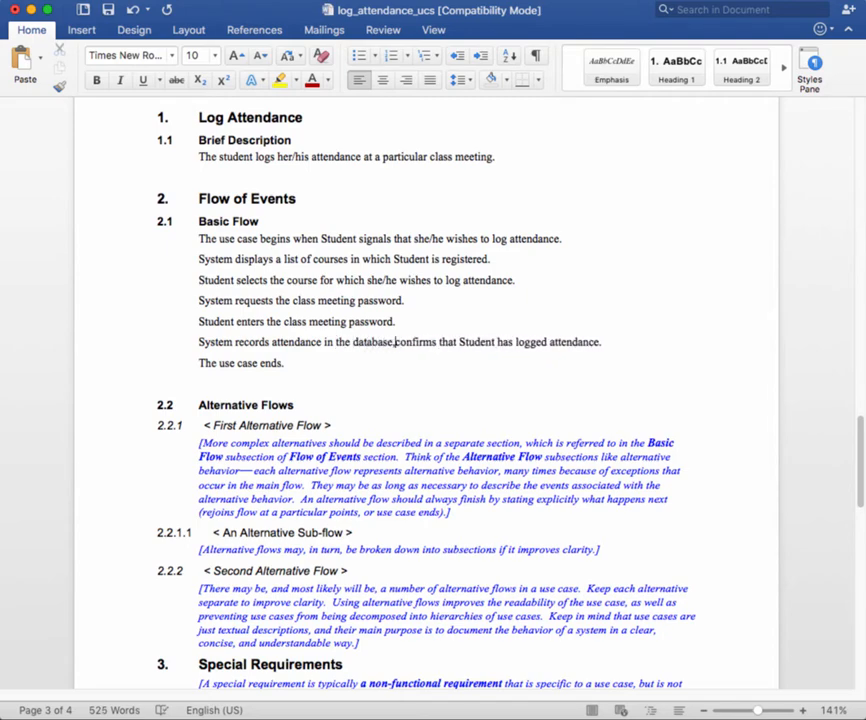
text( and)
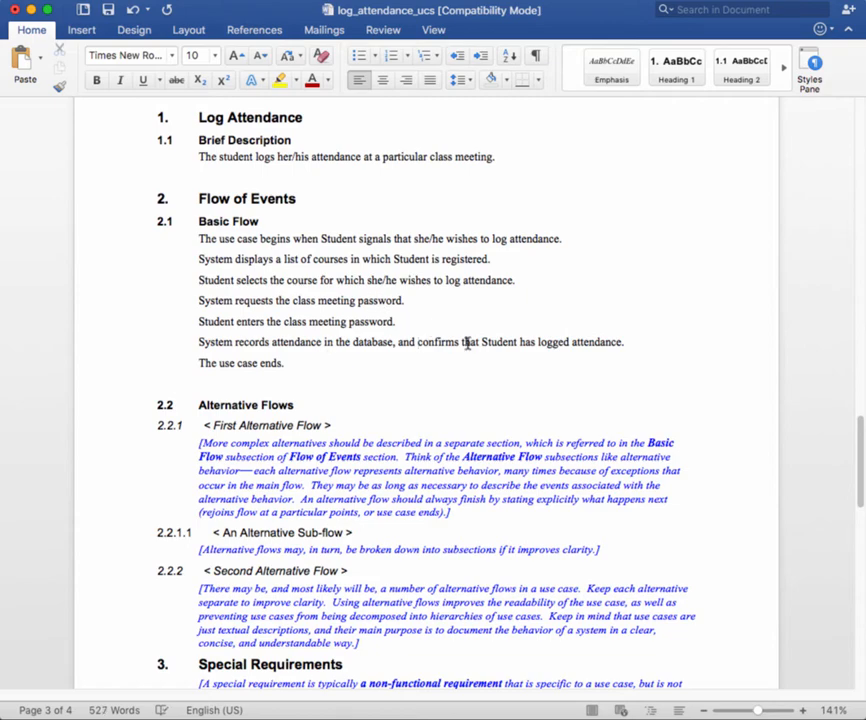
Reword the end of the Basic Flow's sixth line to "confirms to Student that she/he has logged attendance.".
double_click(467, 343)
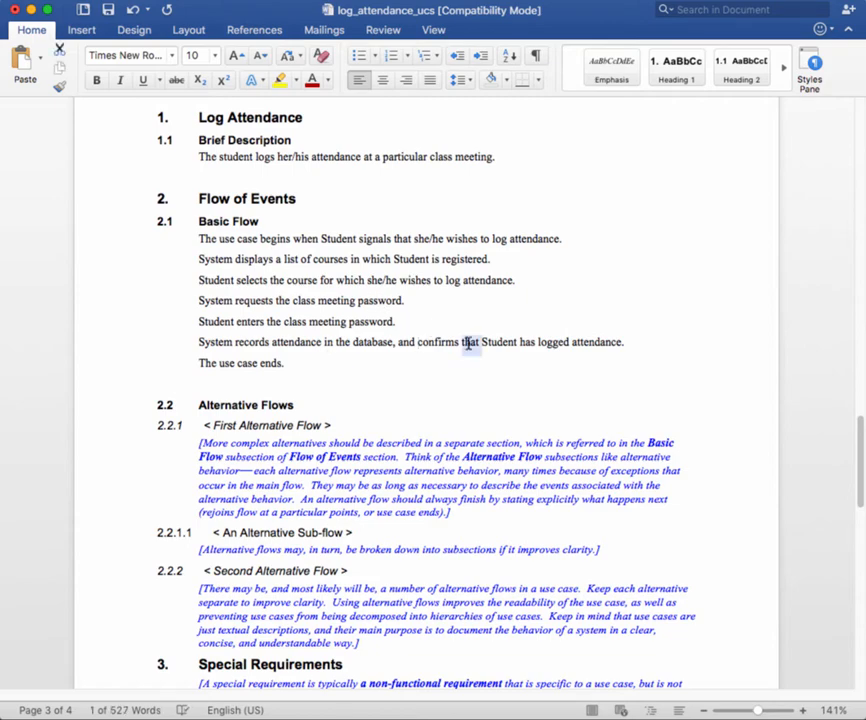
text(to )
text(Studen)
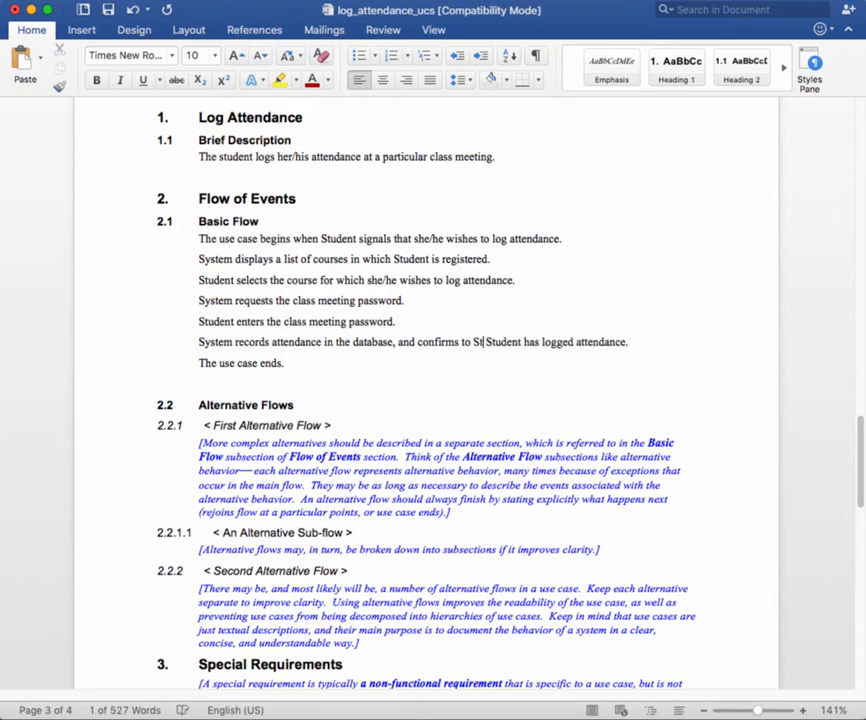
text(t)
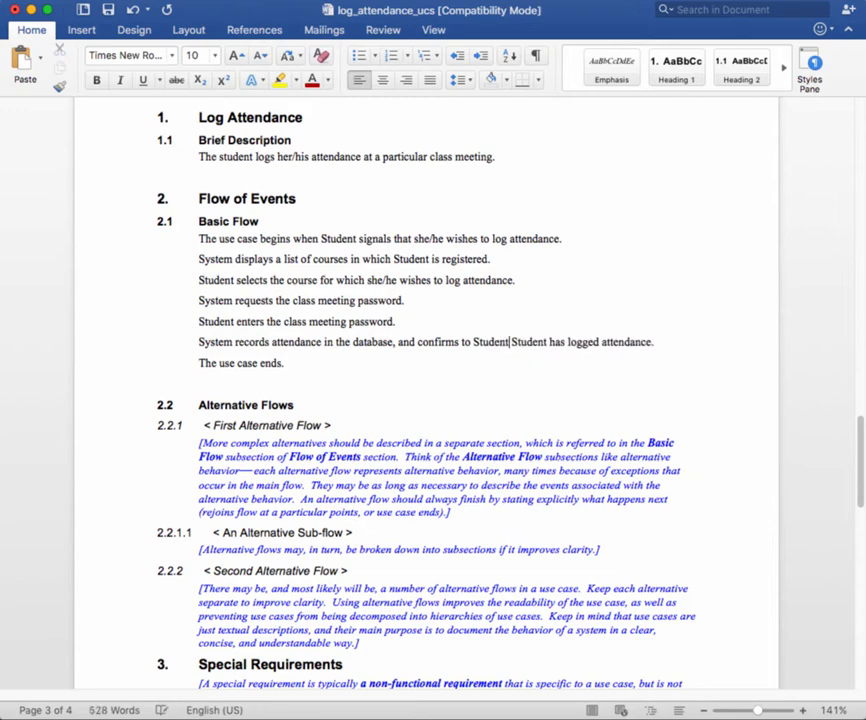
key(Delete)
key(Delete)
key(Delete)
key(Delete)
key(Delete)
key(Delete)
key(Delete)
key(Delete)
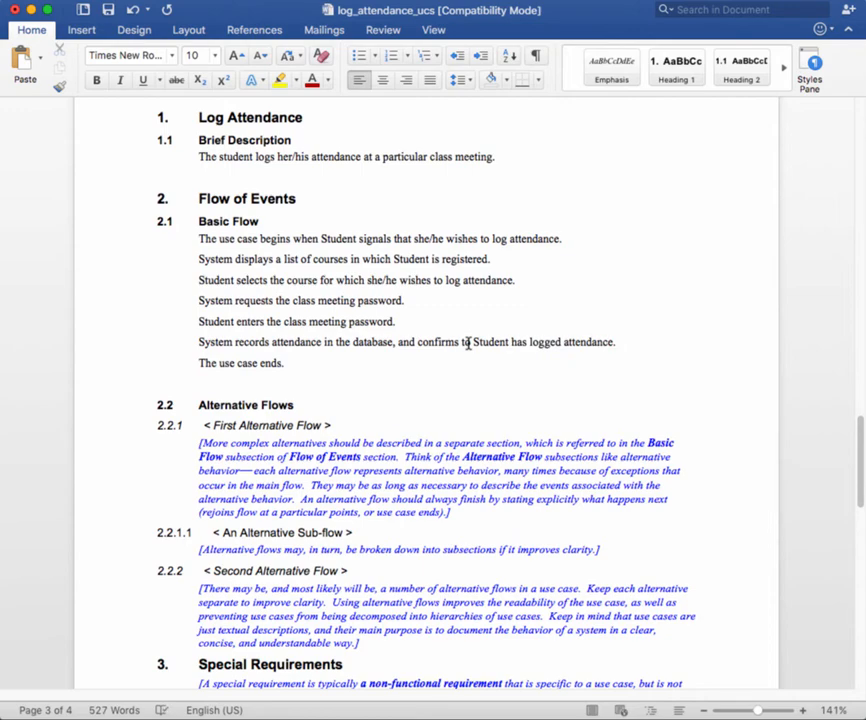
text(that he)
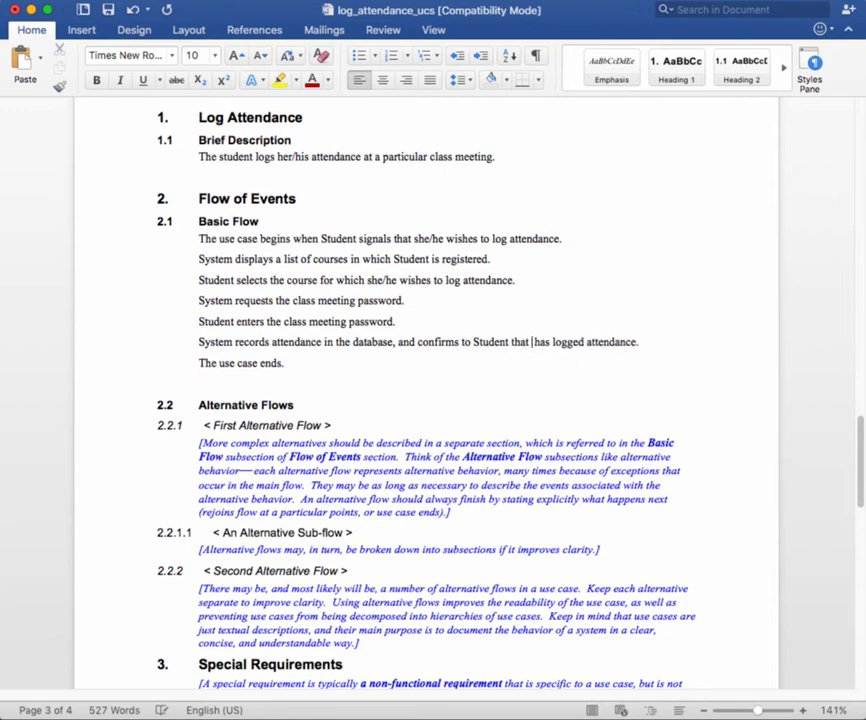
key(BackSpace)
key(BackSpace)
text(she )
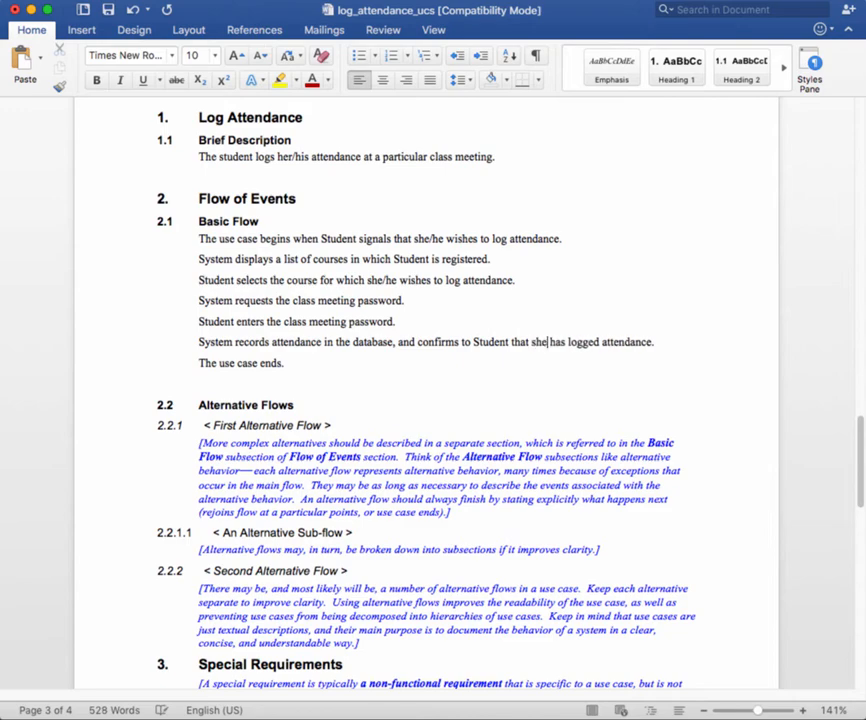
text(/he)
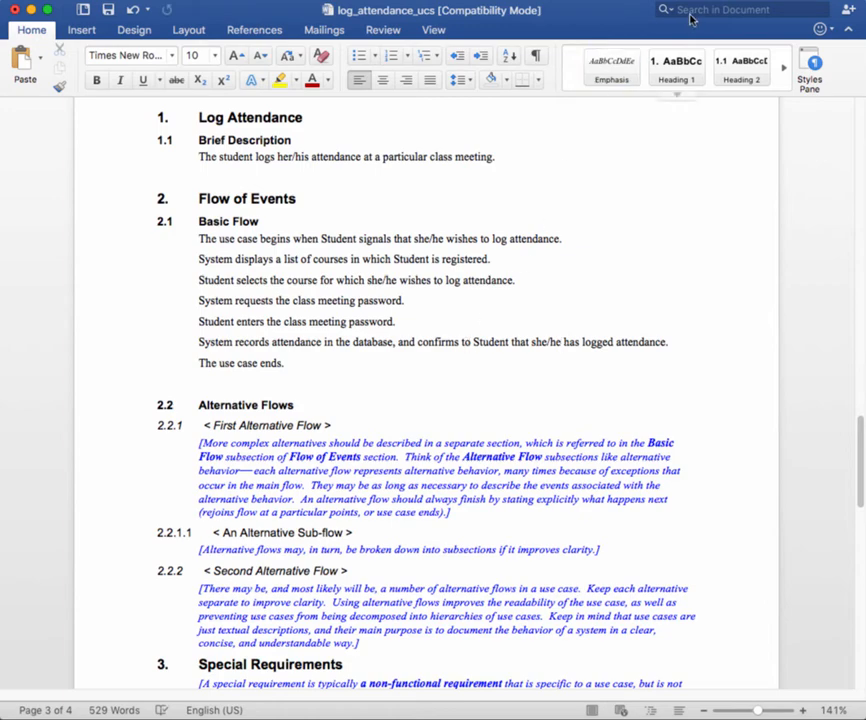
click(642, 0)
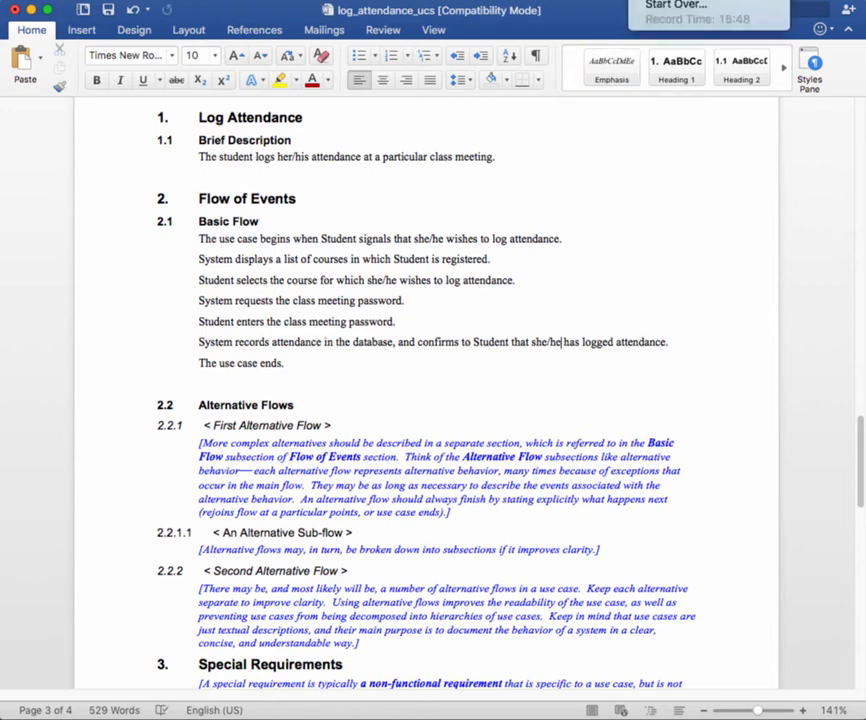
click(660, 0)
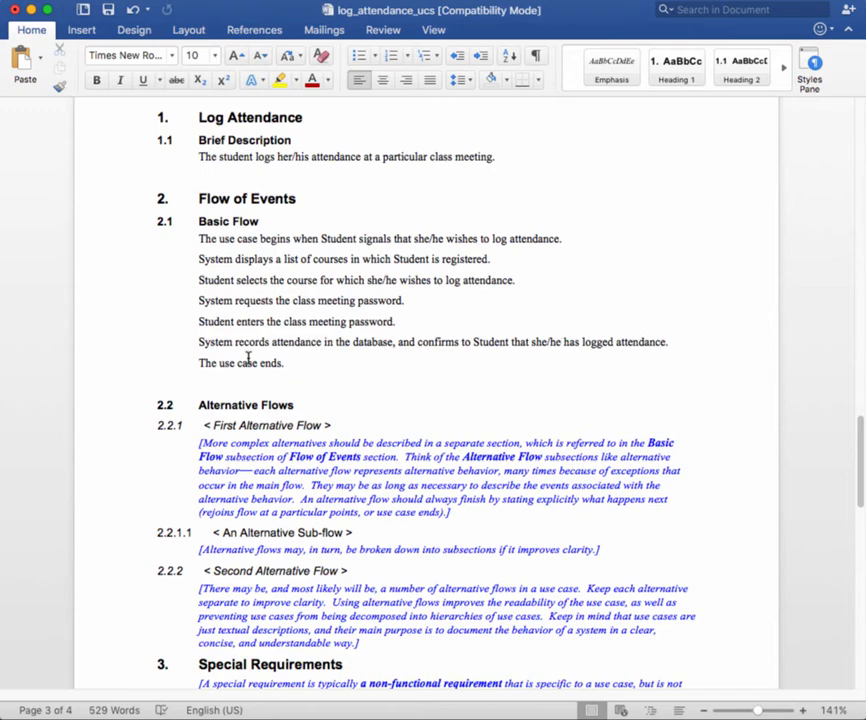
Delete the template notes, sub-flow and Second Alternative Flow placeholders between the < First Alternative Flow > heading and Special Requirements.
scroll(262, 377, down, 2)
scroll(262, 377, down, 6)
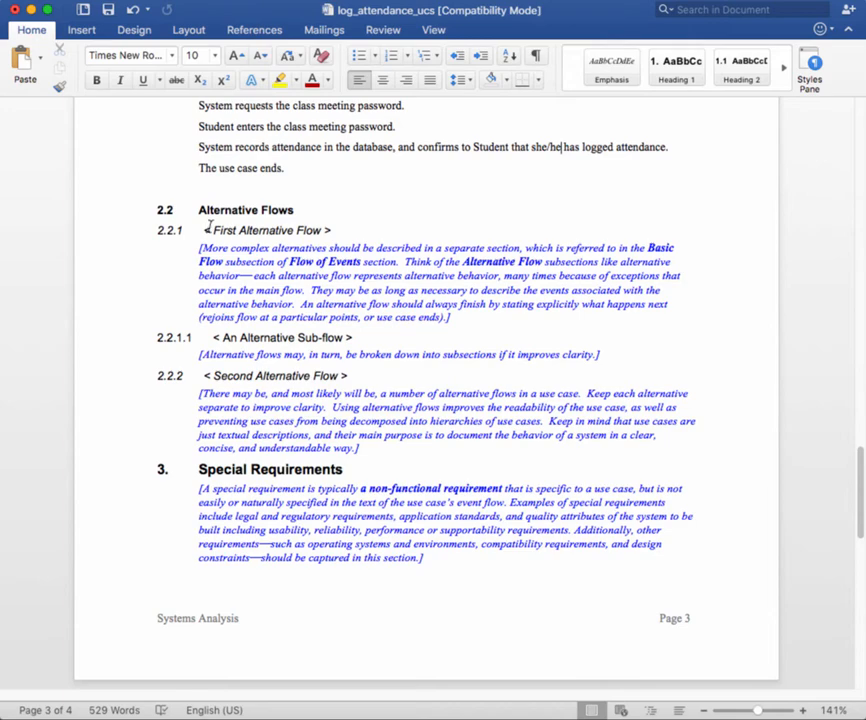
scroll(207, 227, up, 3)
scroll(204, 227, up, 1)
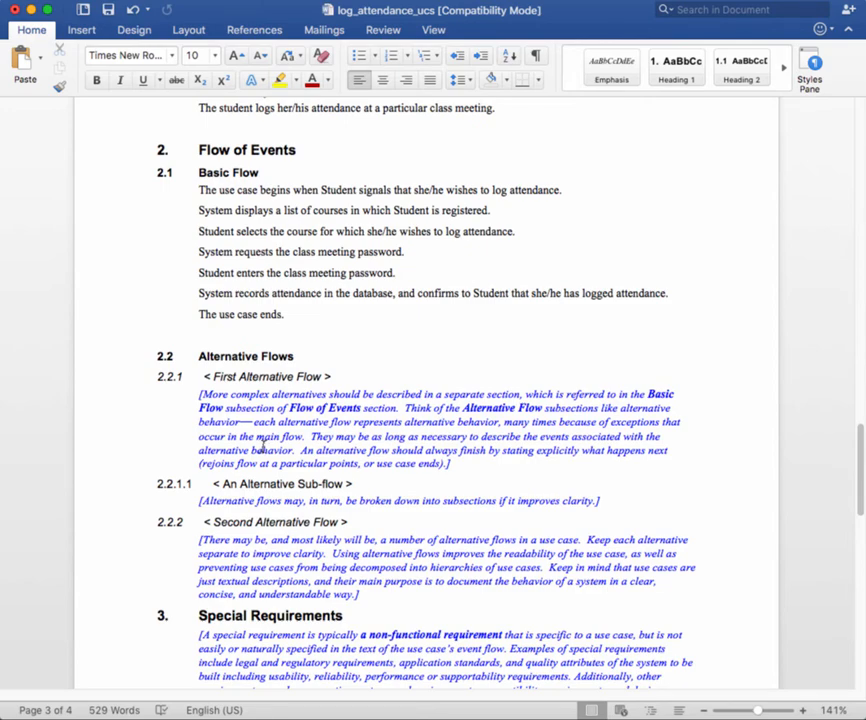
scroll(263, 450, down, 5)
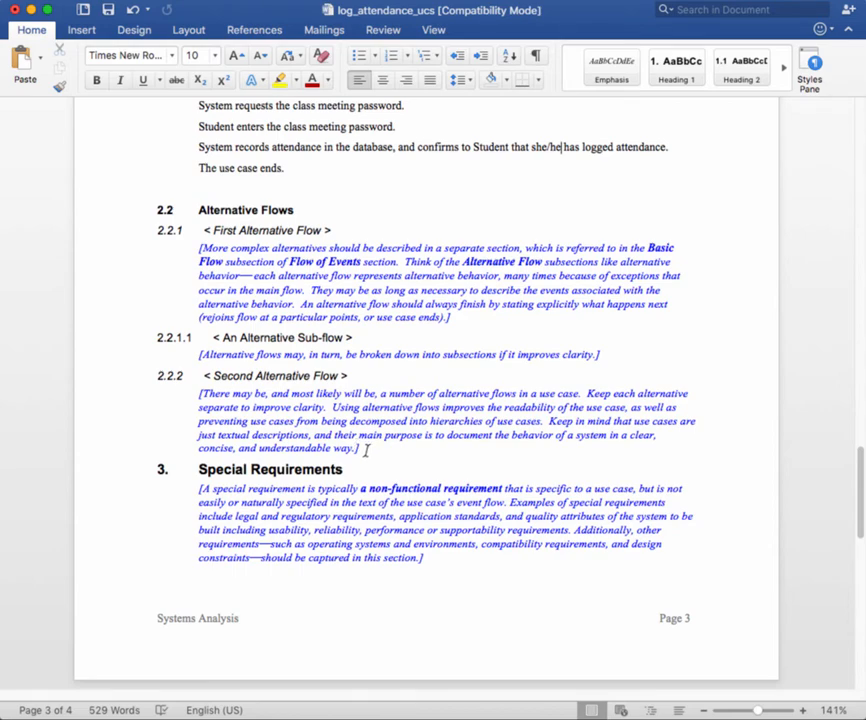
drag(366, 450, 199, 250)
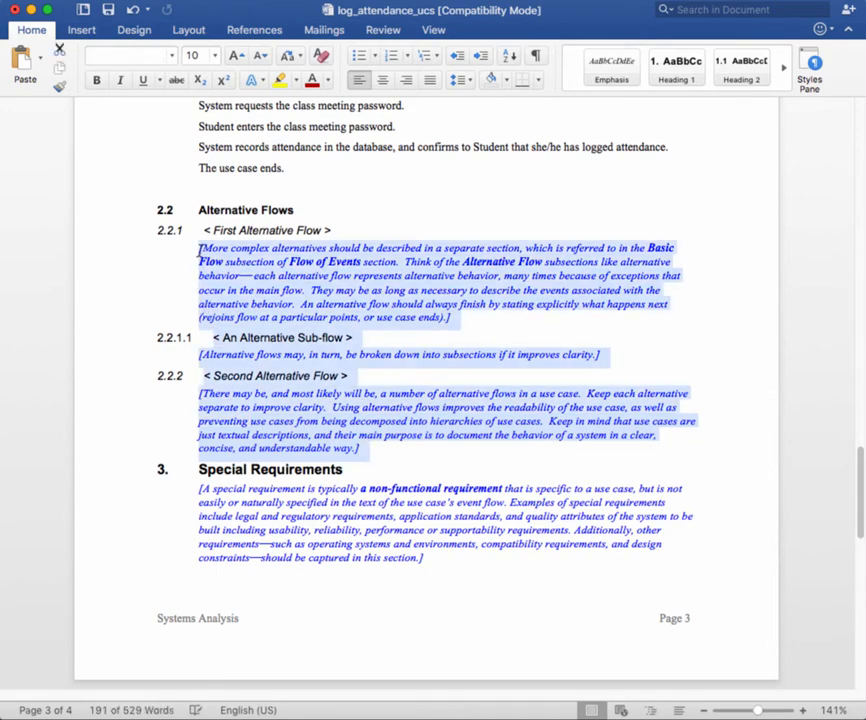
key(BackSpace)
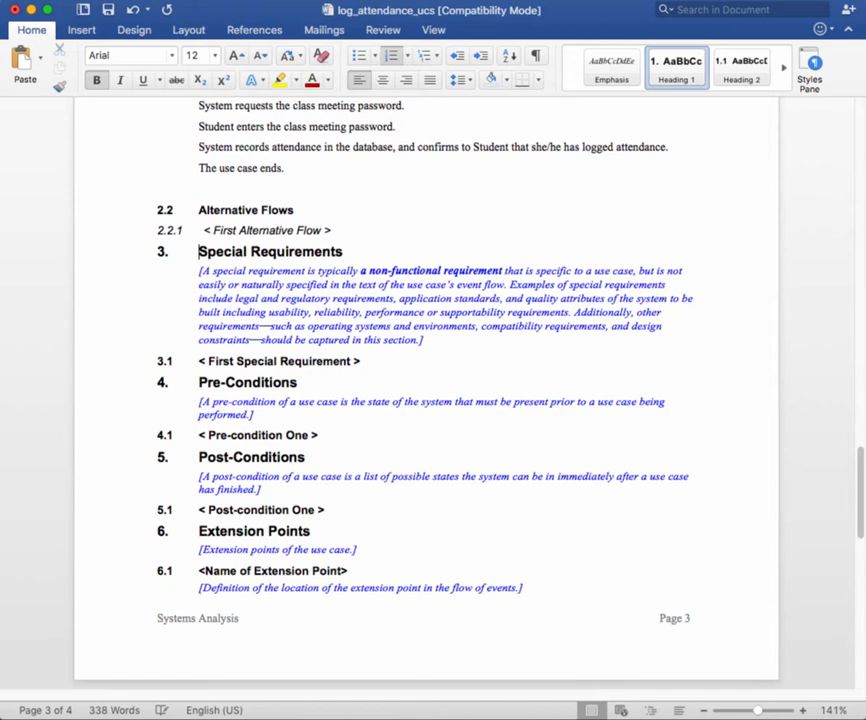
Replace the < First Alternative Flow > placeholder in heading 2.2.1 with "< Student Cancels Logging >".
key(super+Tab)
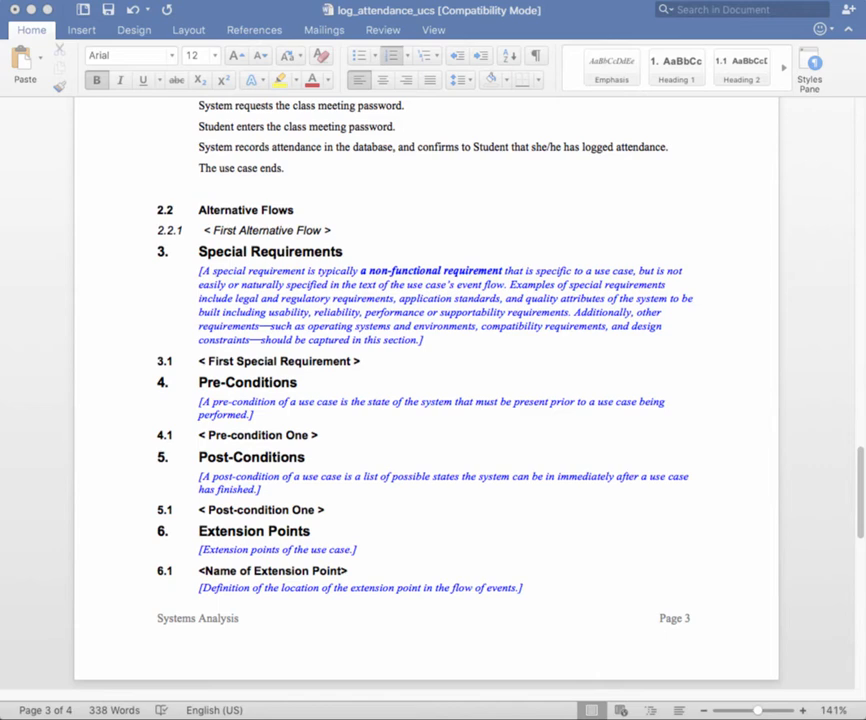
click(334, 230)
drag(334, 230, 203, 232)
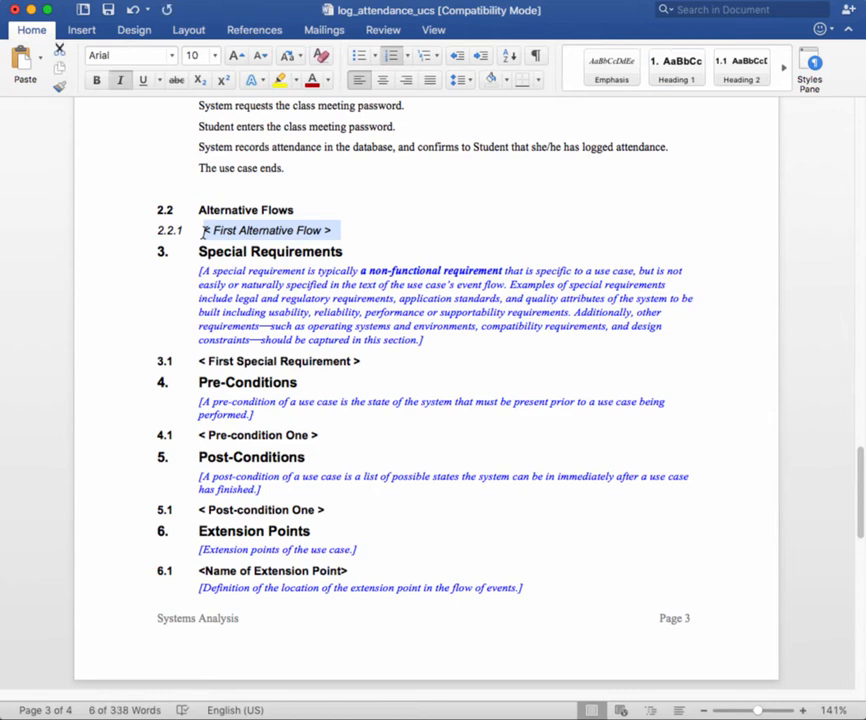
text(< Student Cancels Logging >)
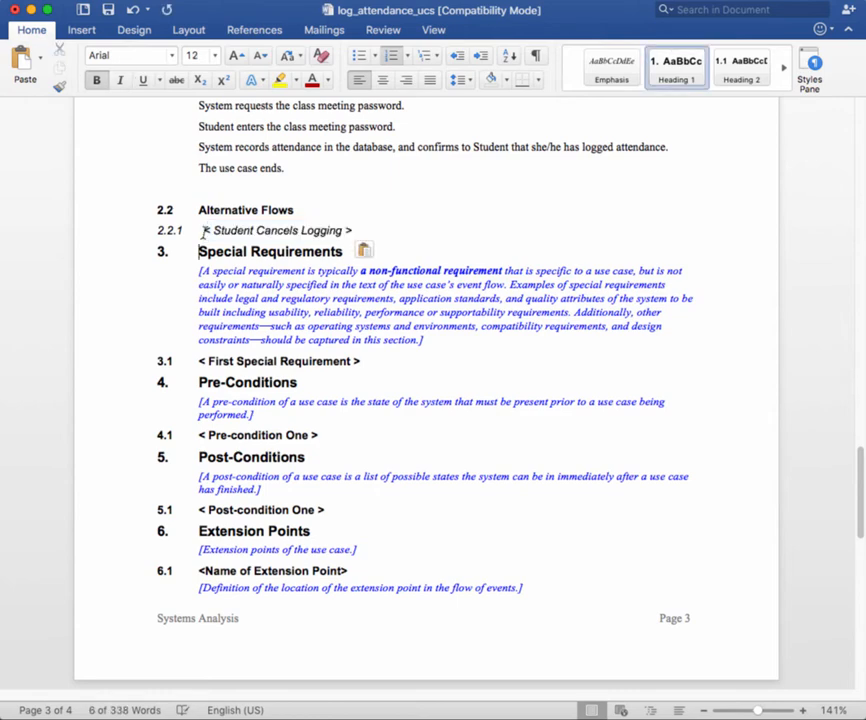
Add alternative flow headings 2.2.2 "< Student Not Registered for Any Classes >" and 2.2.3 "< Student Cannot Find Desired Class>" below heading 2.2.1.
click(357, 232)
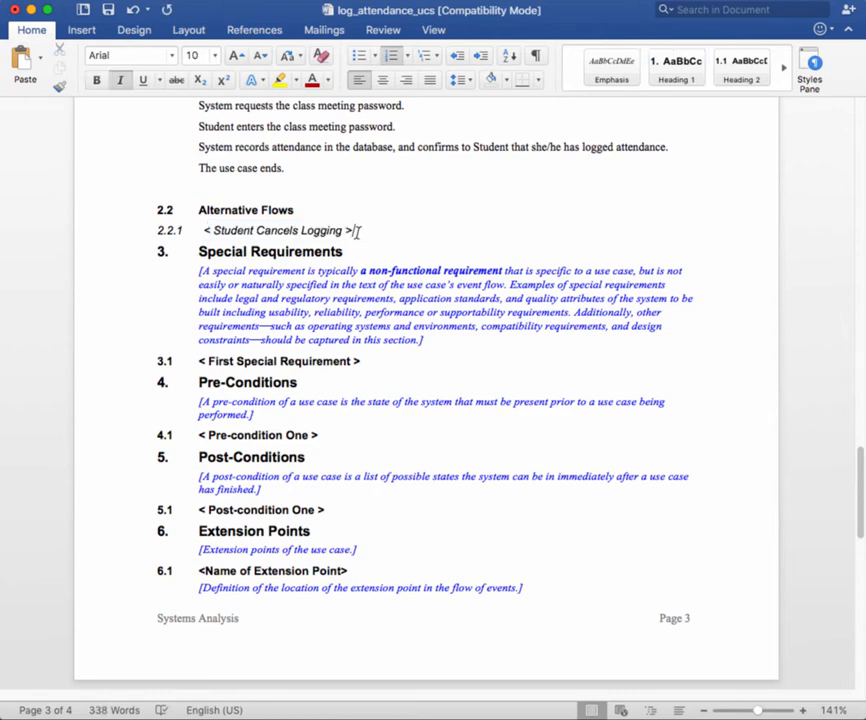
key(Return)
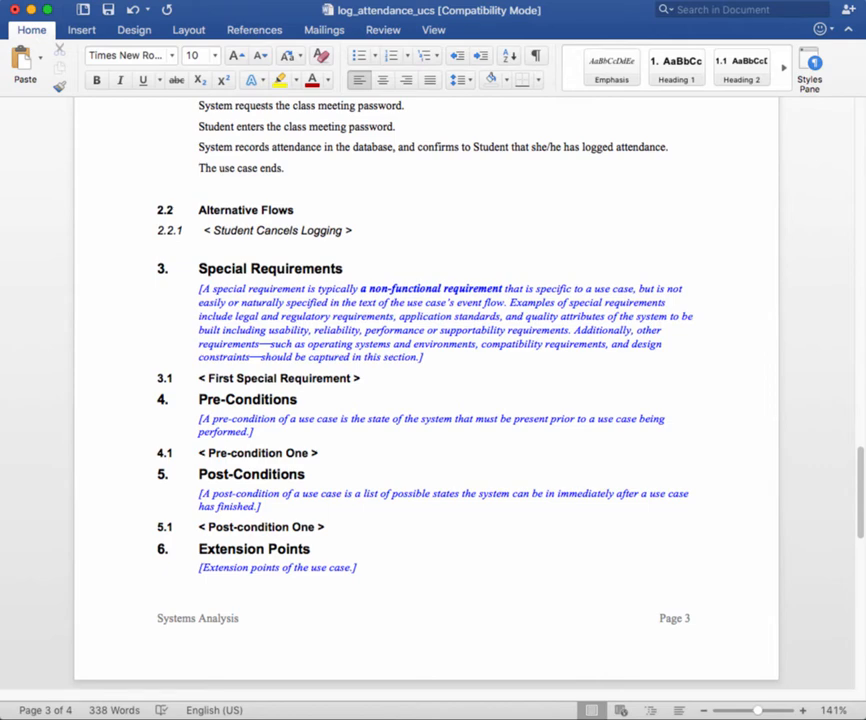
key(super+Tab)
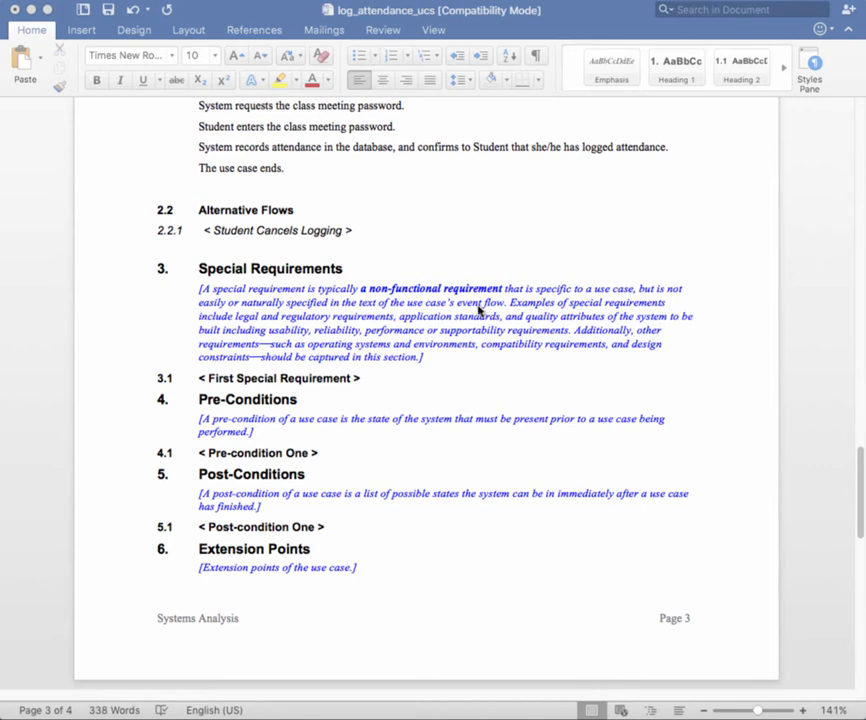
click(158, 253)
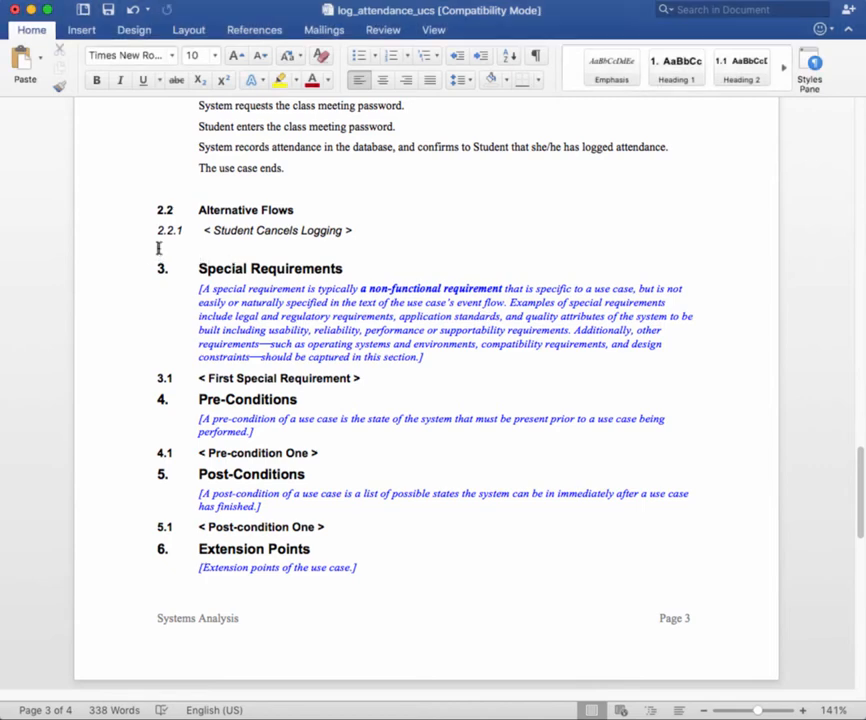
text(< Student Not Registered for Any Classes >)
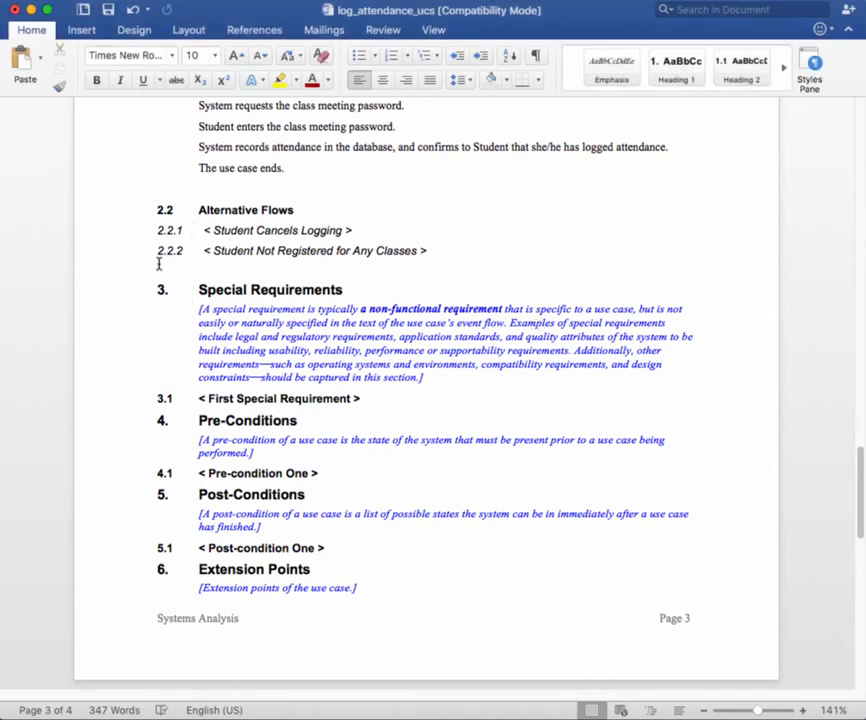
text(< Student Cannot Find Desired Class>)
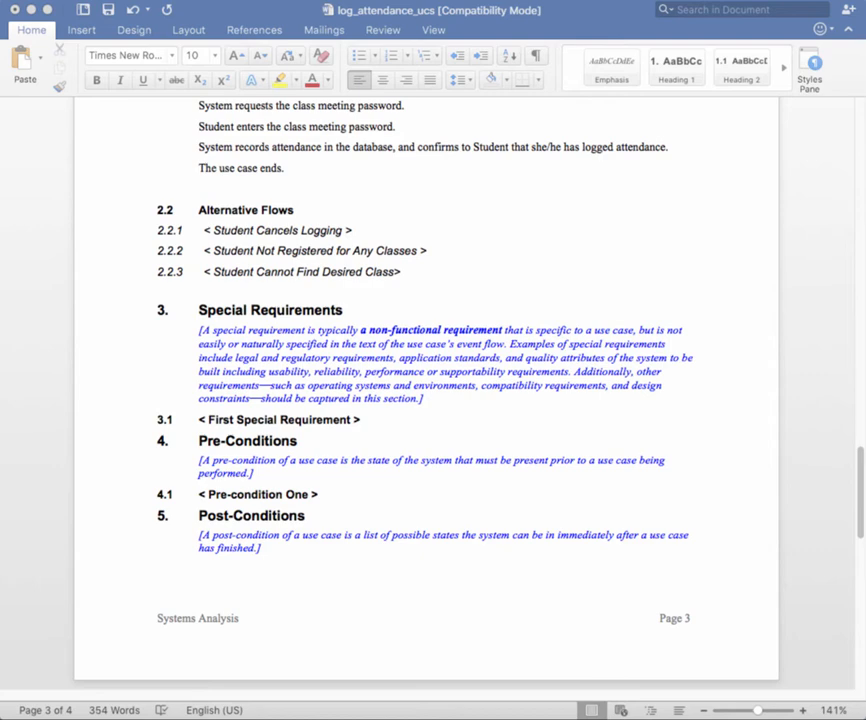
Add alternative flow headings 2.2.4 "< Student Enters an Incorrect Class Meeting Password>" and 2.2.5 "<Student Attempts to Log Attendance Outside of Permitted Hours>".
click(158, 287)
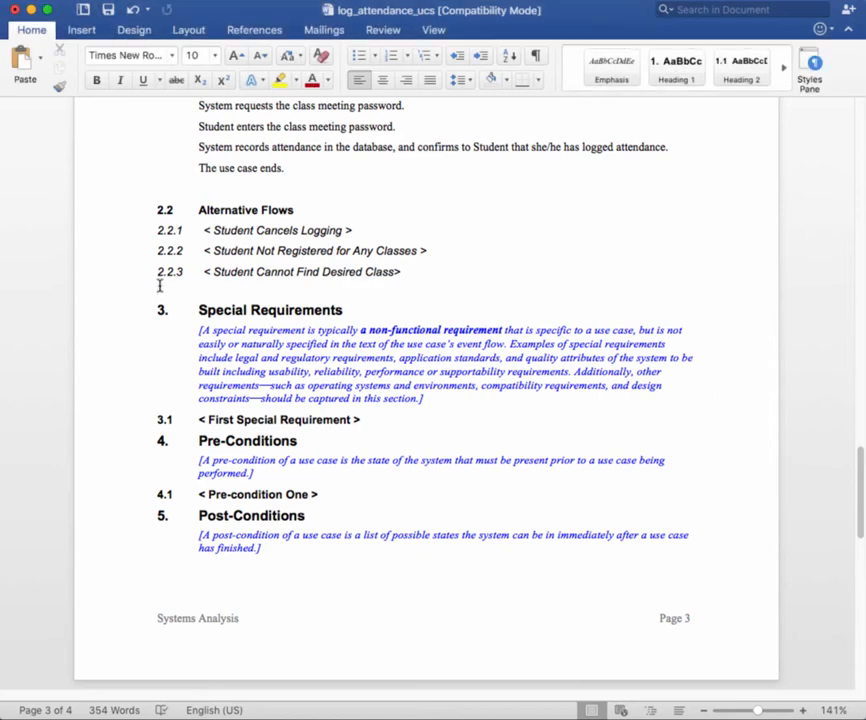
key(super+v)
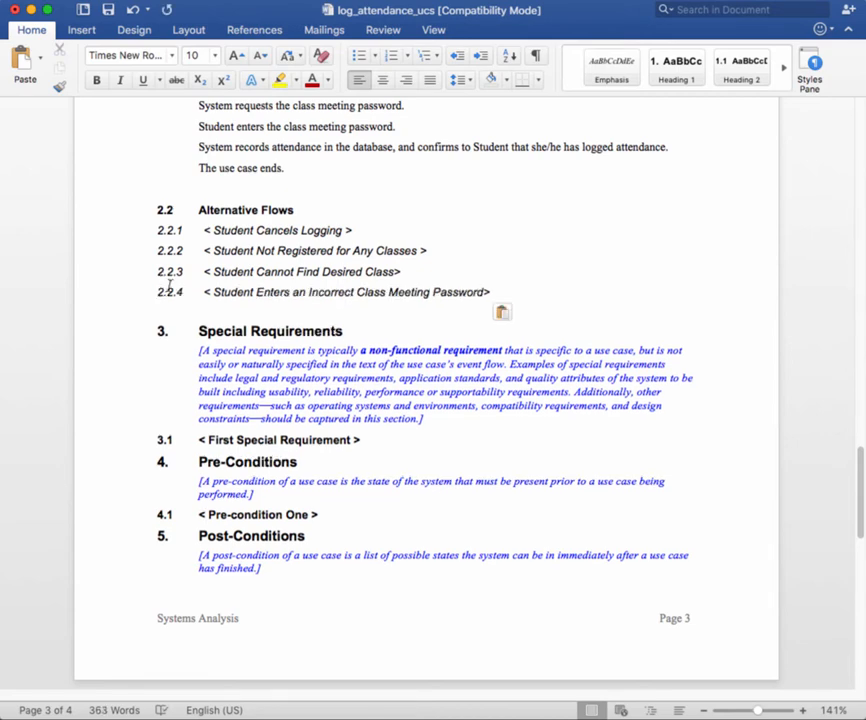
click(495, 292)
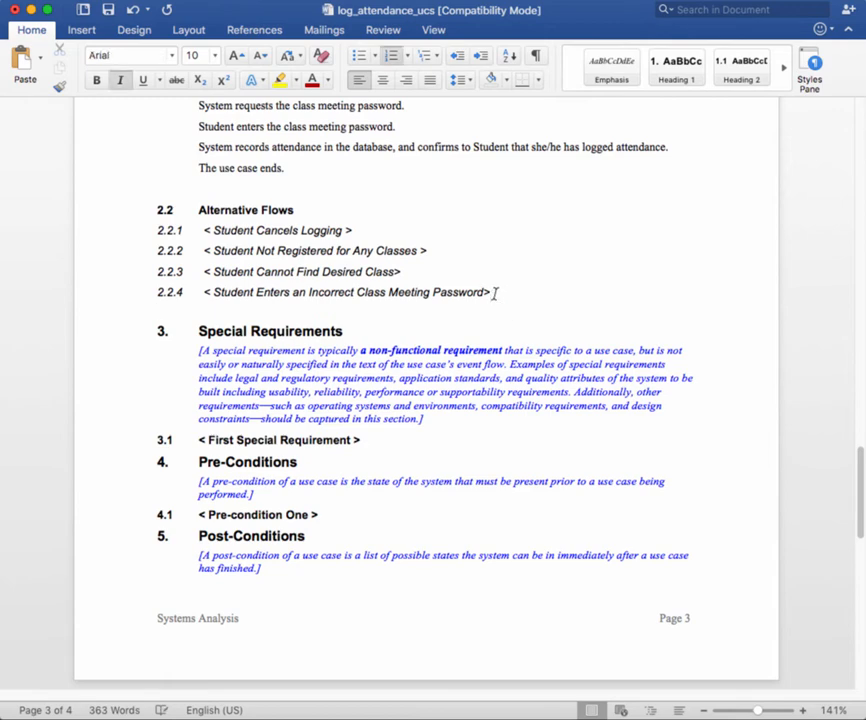
key(Return)
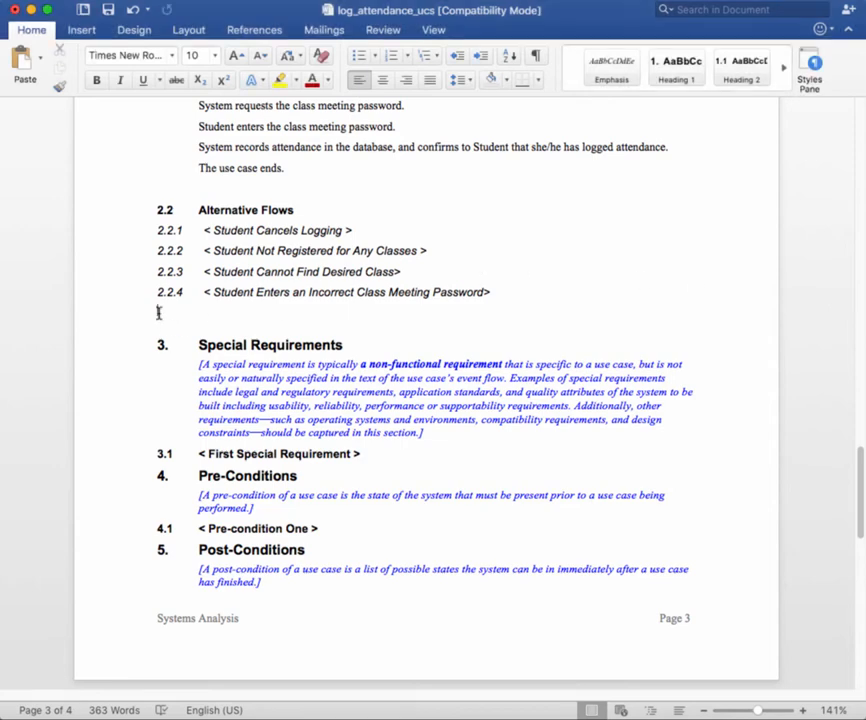
click(158, 314)
text(2.2.5	<Student Attempts to Log Attendance Outside of Permitted Hours>)
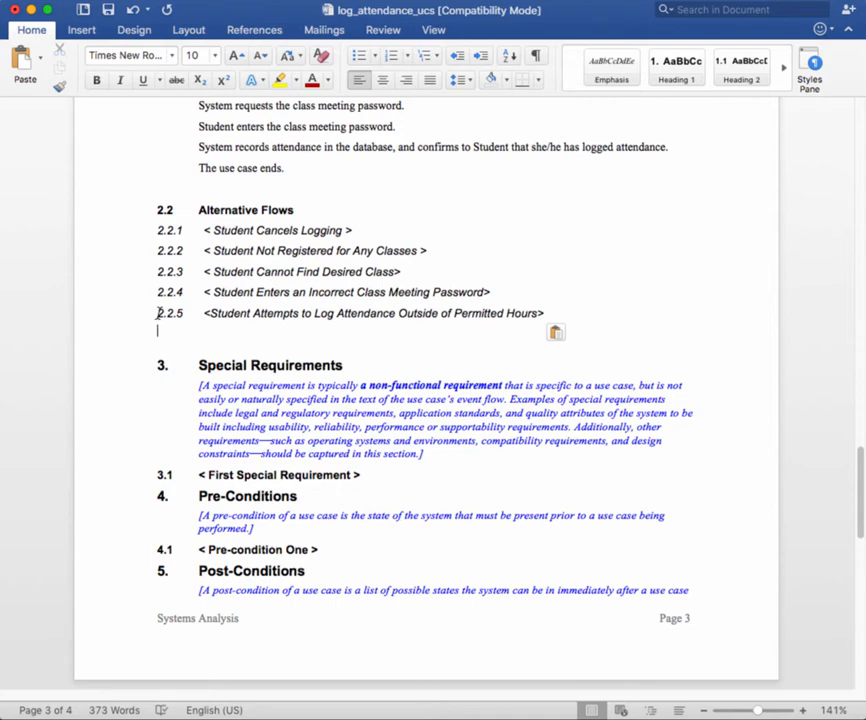
Below heading 2.2.1, paste the flow letting Student cancel logging any time before entering the class meeting password, ending with "The use case ends.".
click(362, 231)
key(Return)
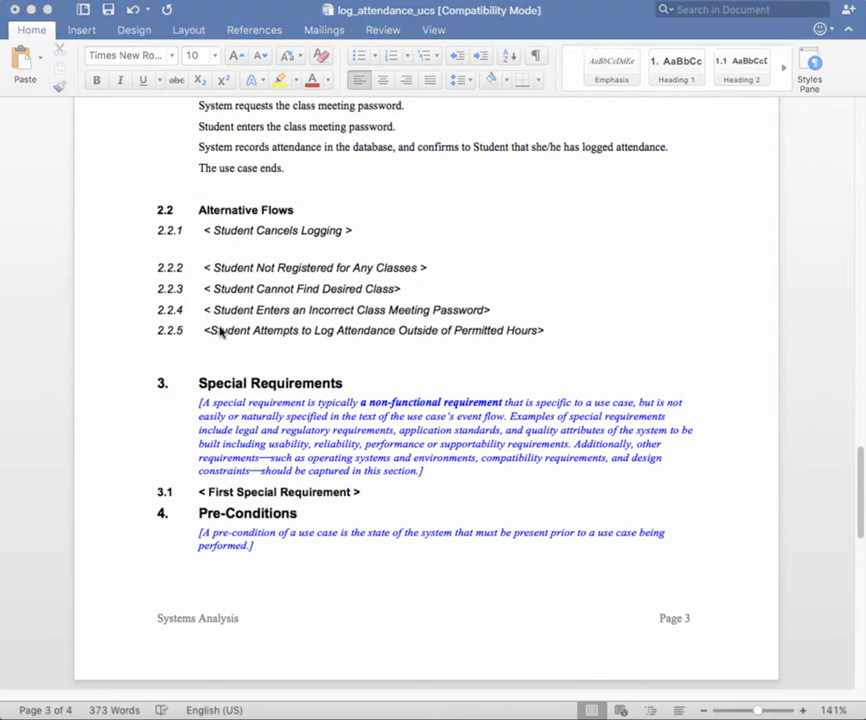
click(171, 244)
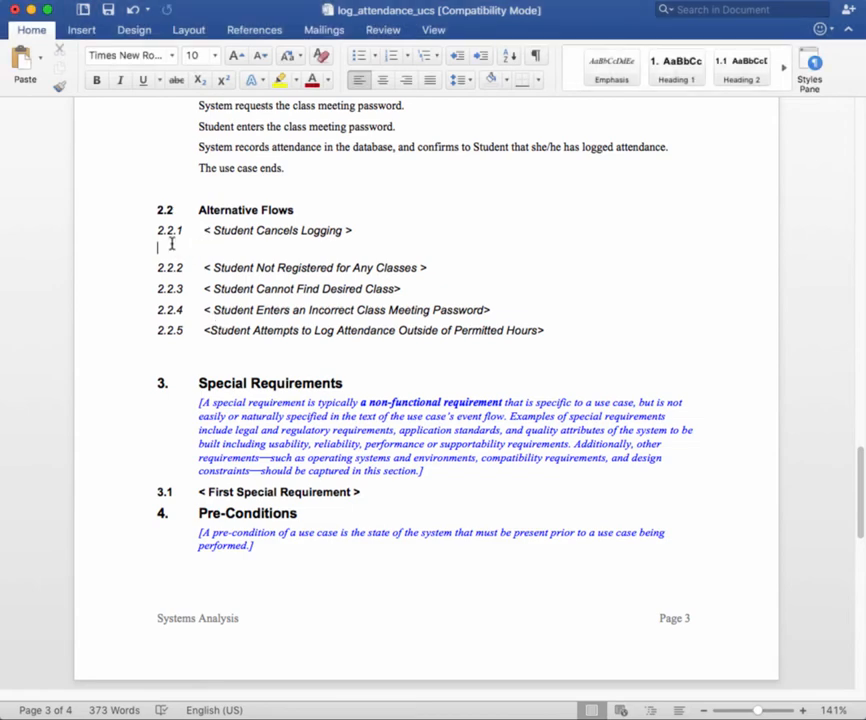
key(super+v)
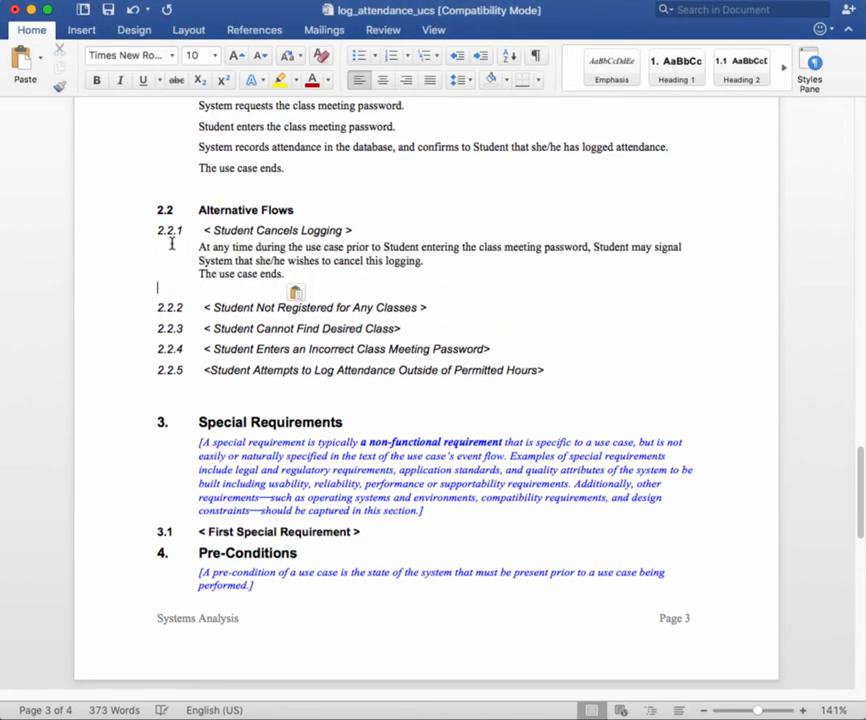
Below heading 2.2.2, paste the flow for a Student without registrations, with "System displays an error message." and "The use case ends.".
click(447, 305)
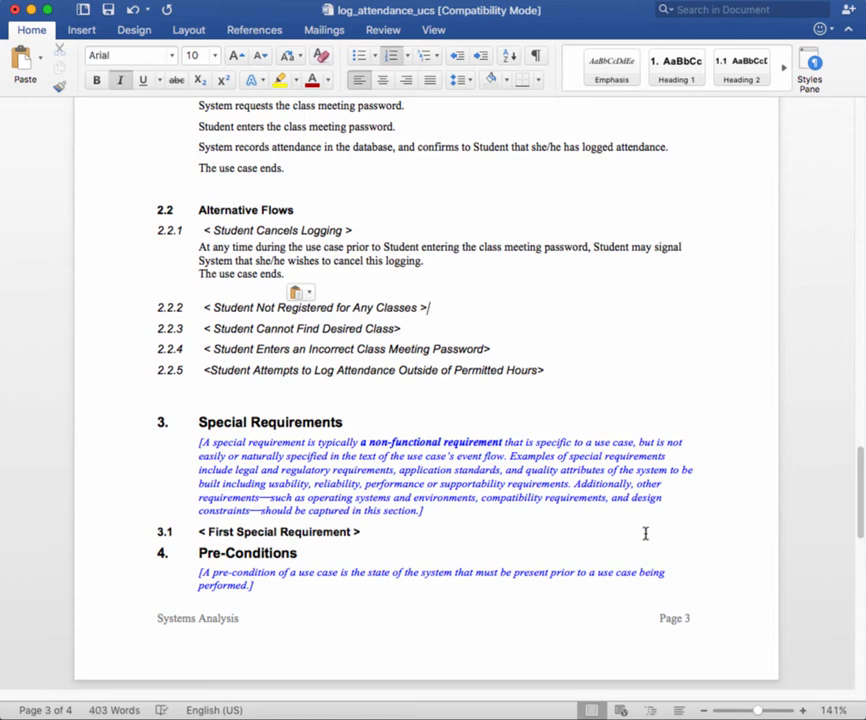
click(768, 712)
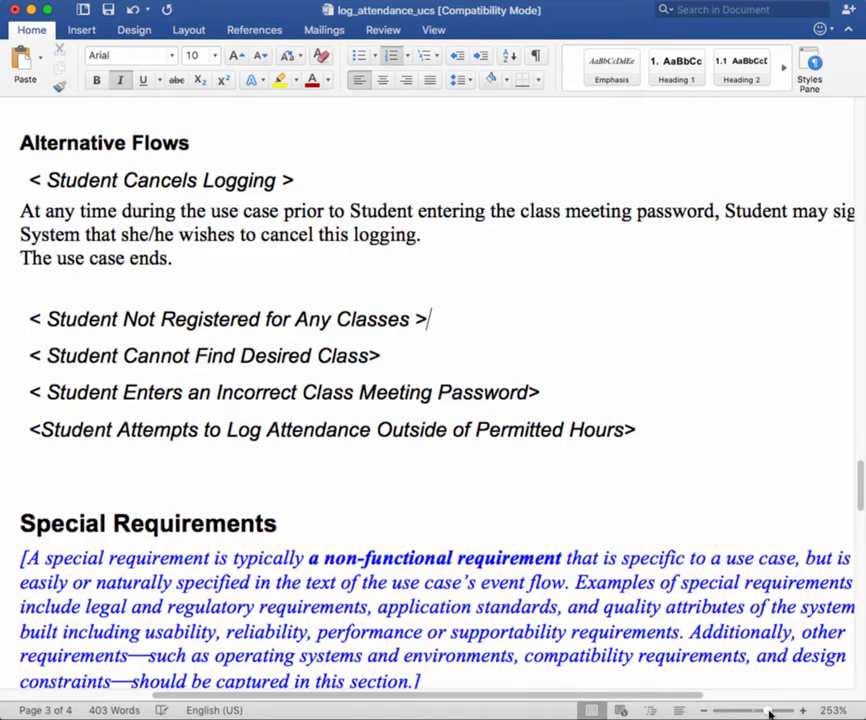
drag(768, 712, 764, 713)
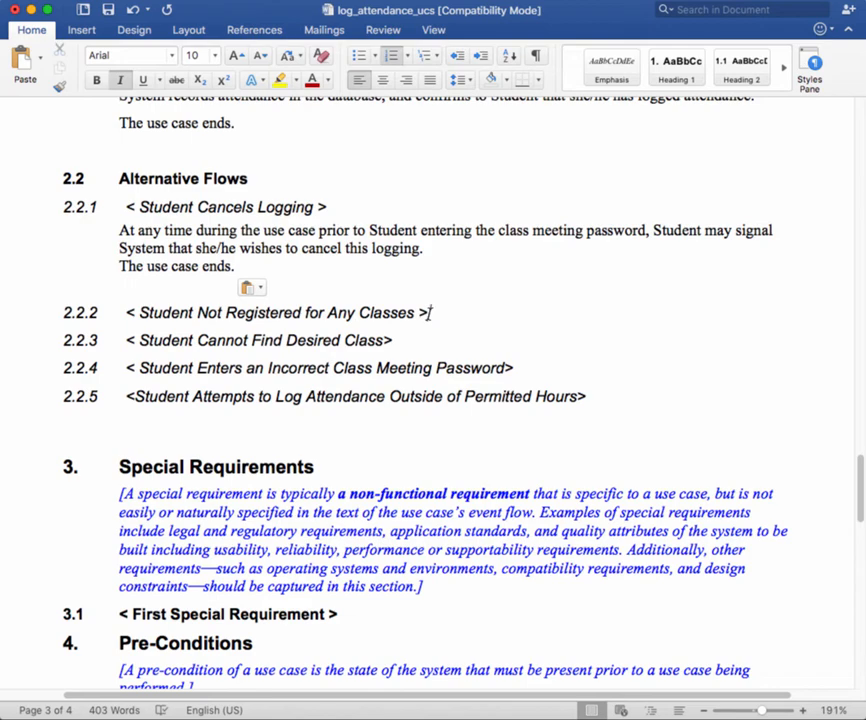
key(Return)
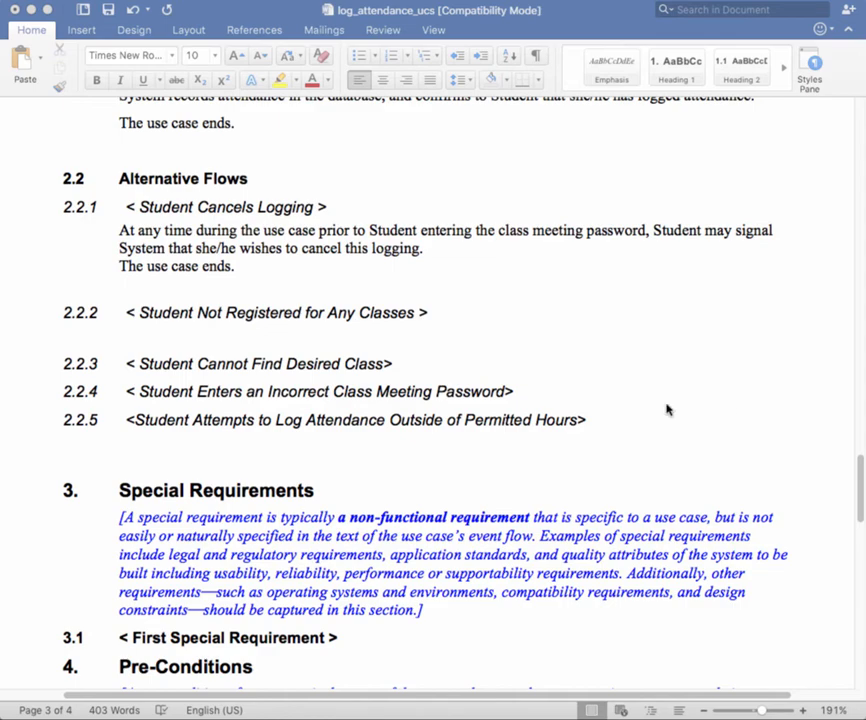
right_click(132, 334)
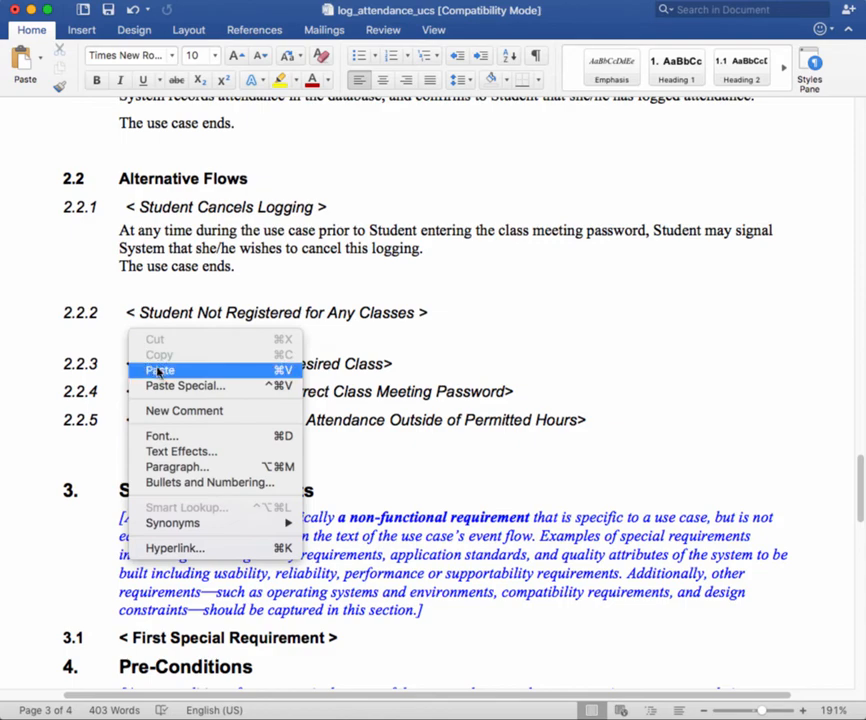
click(160, 370)
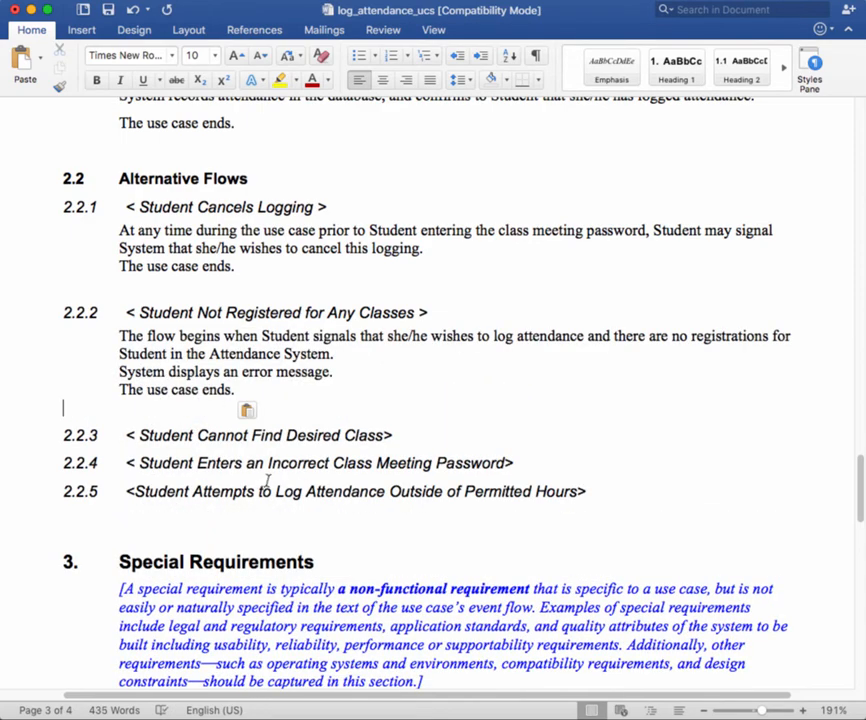
Below heading 2.2.3, paste the flow for a desired class missing from the displayed list, following the "Student Cancels Logging" alternative flow.
scroll(267, 480, down, 5)
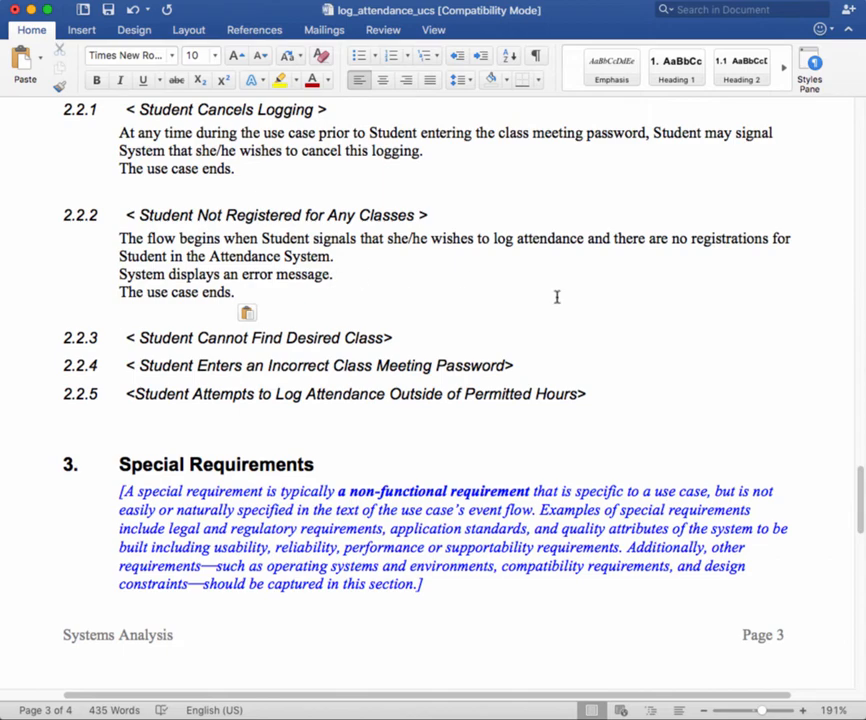
click(399, 338)
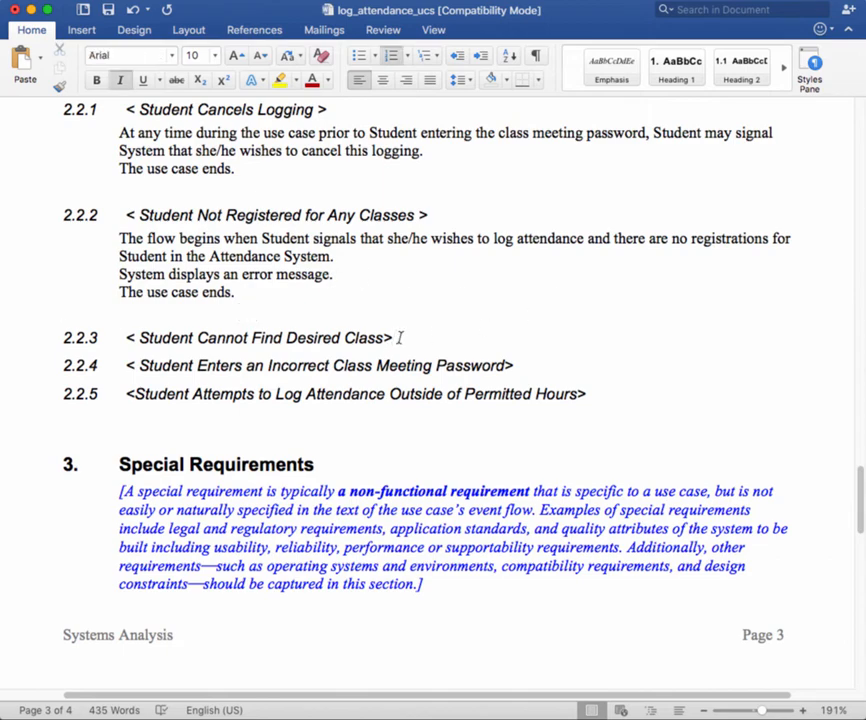
key(Return)
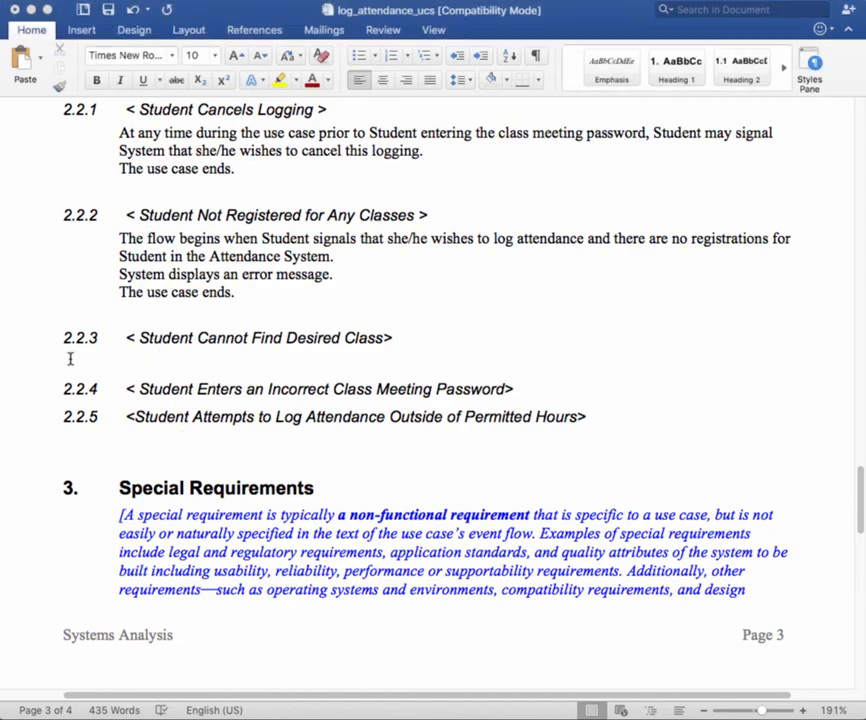
right_click(72, 361)
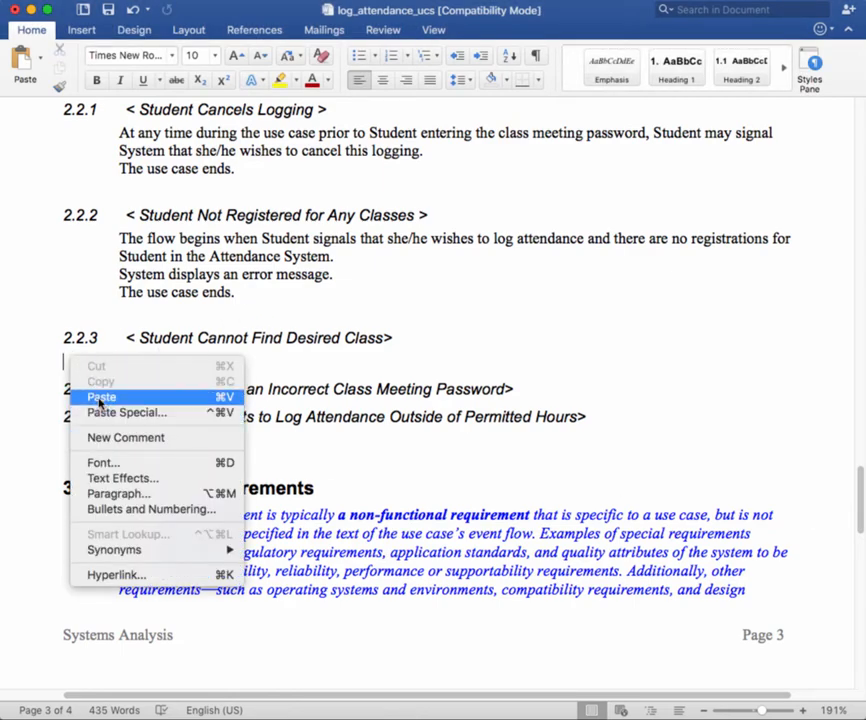
click(101, 398)
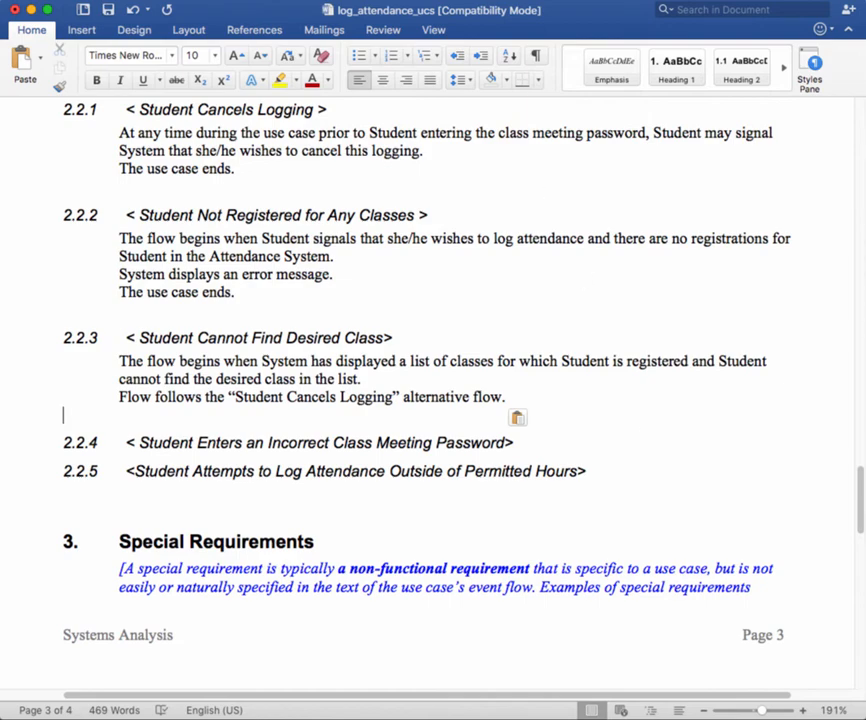
Below heading 2.2.4, paste the incorrect-password flow continuing in the Basic Flow at "System requests the class meeting password.", and indent its last line.
click(638, 1)
click(516, 442)
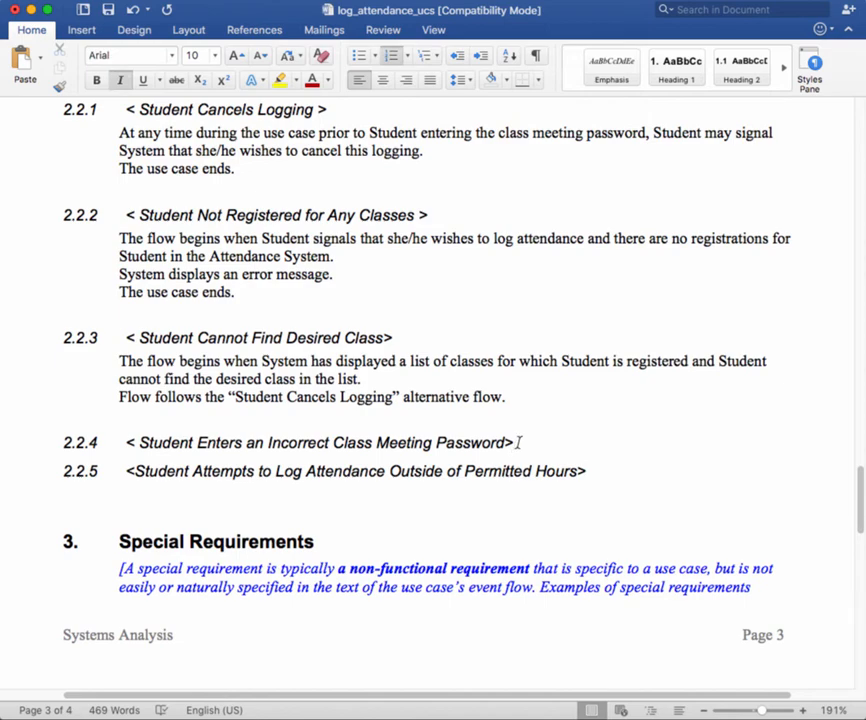
key(Return)
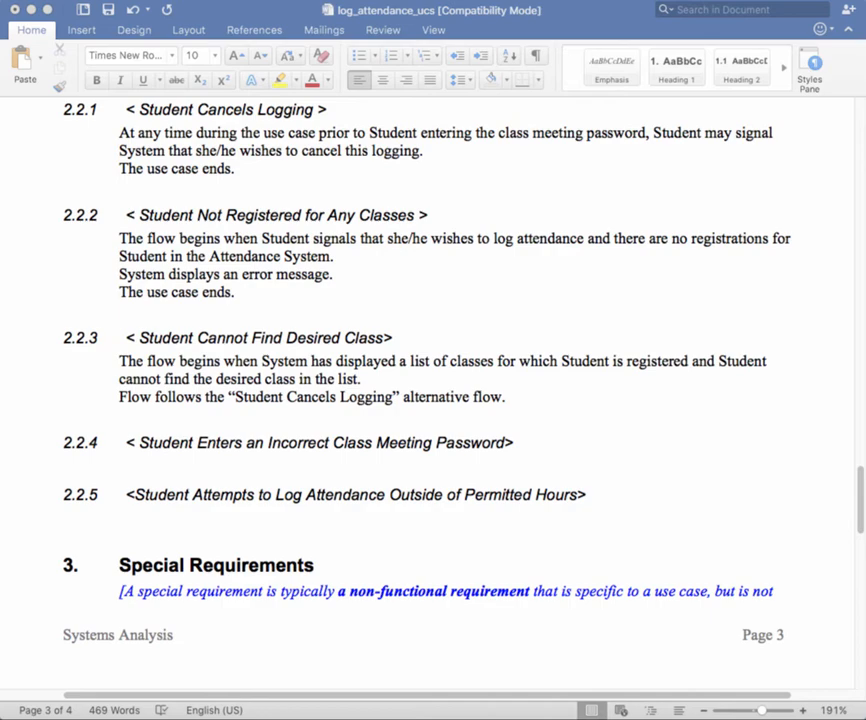
click(129, 459)
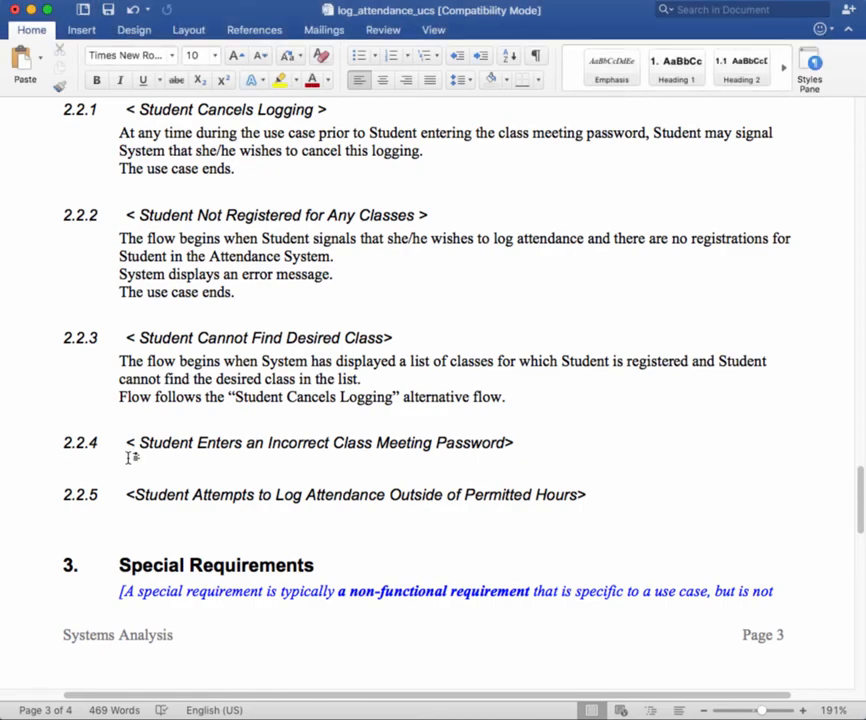
key(super+v)
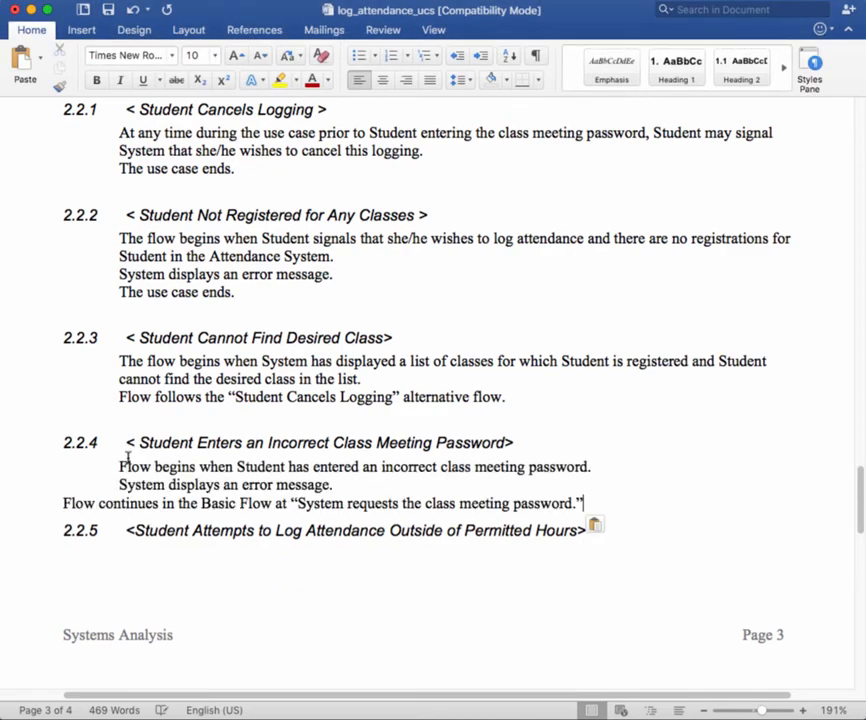
click(63, 502)
key(Tab)
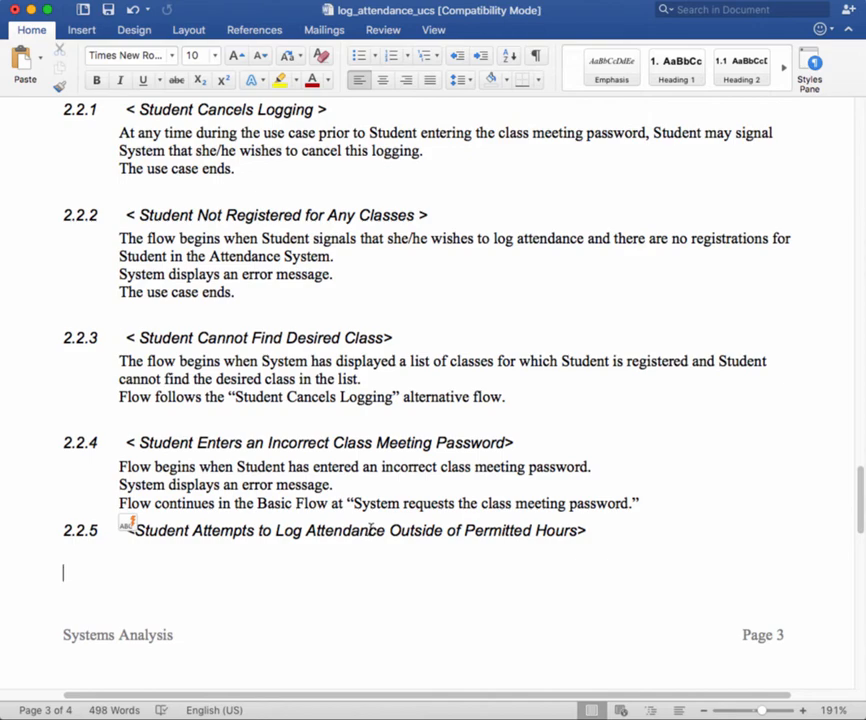
Below heading 2.2.5, paste the flow for a correct password entered outside the allowable logging period, with an error message and "The use case ends.".
scroll(370, 530, up, 6)
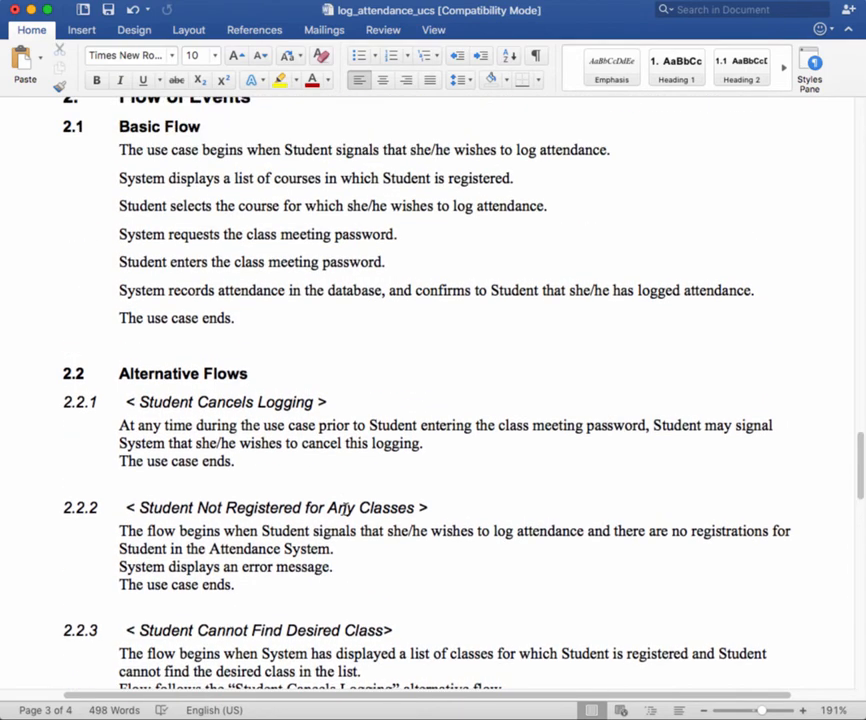
scroll(344, 509, up, 1)
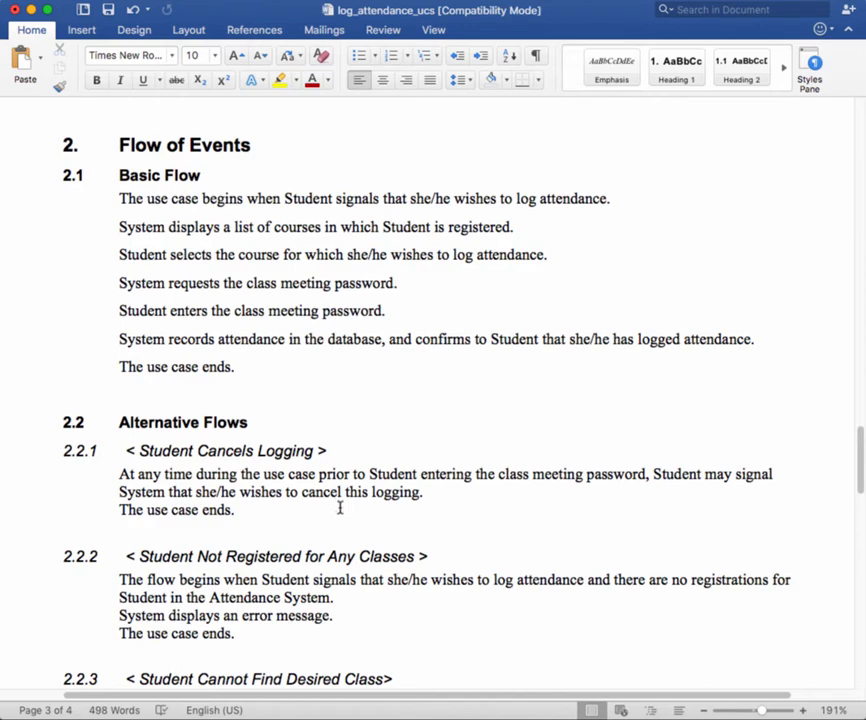
scroll(328, 505, down, 5)
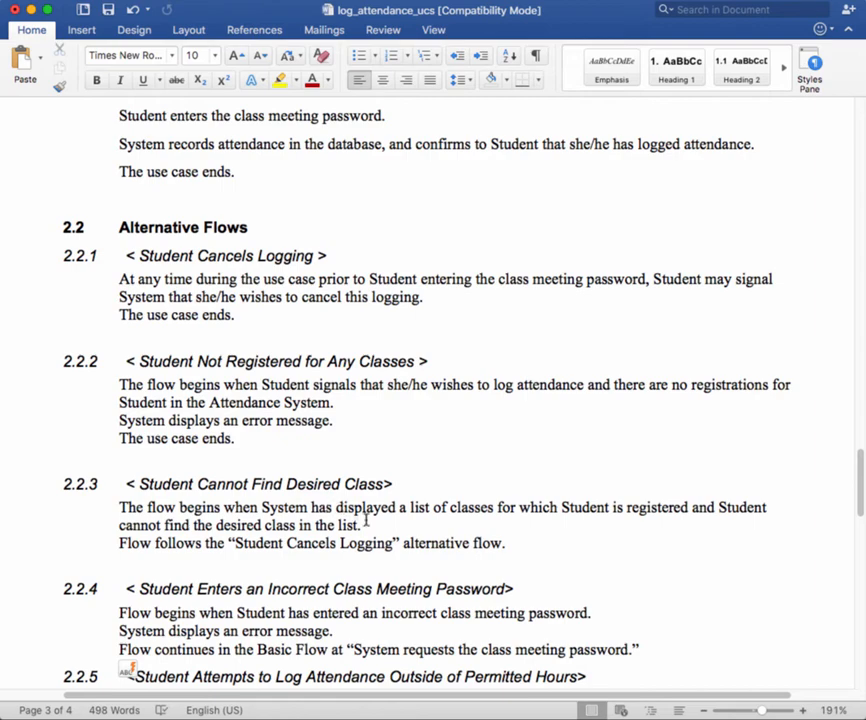
scroll(428, 531, down, 5)
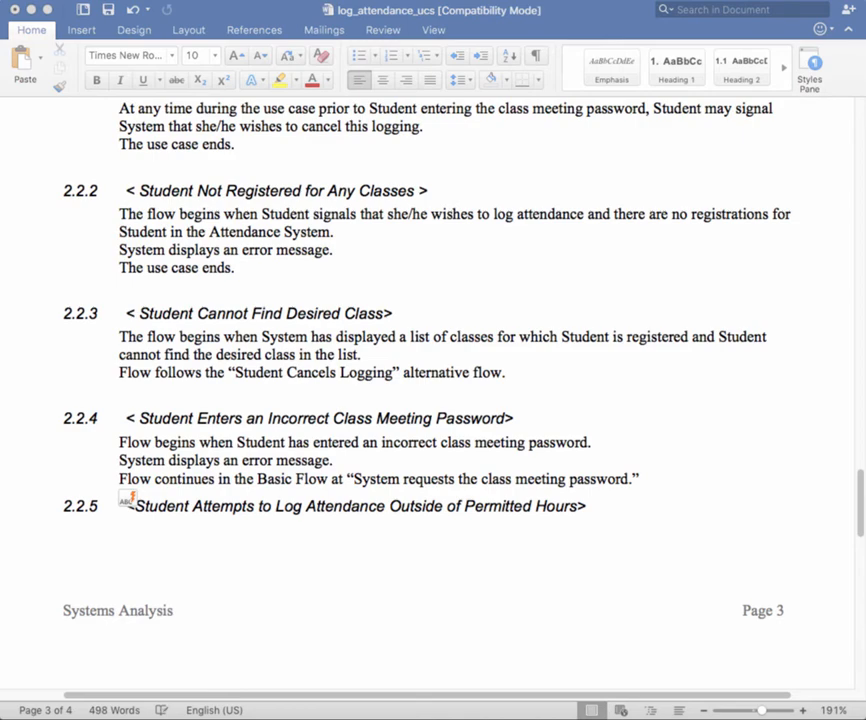
click(70, 514)
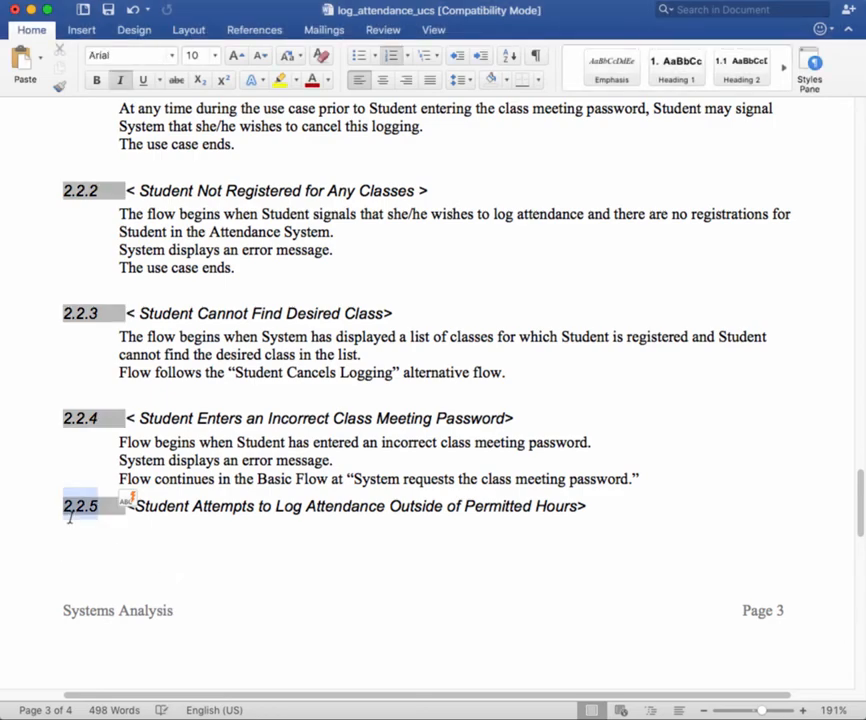
click(589, 506)
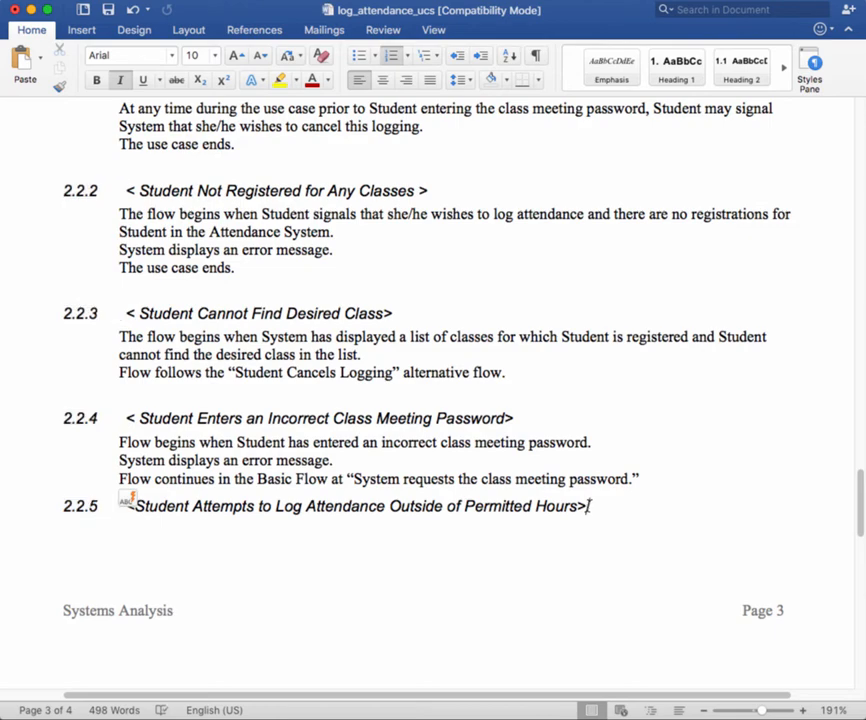
key(Down)
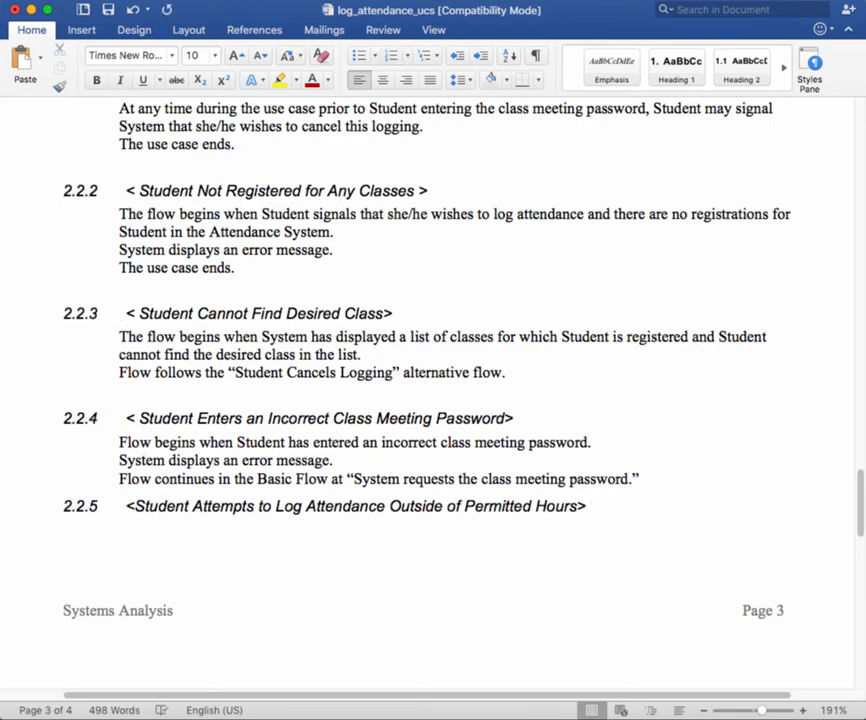
key(super+v)
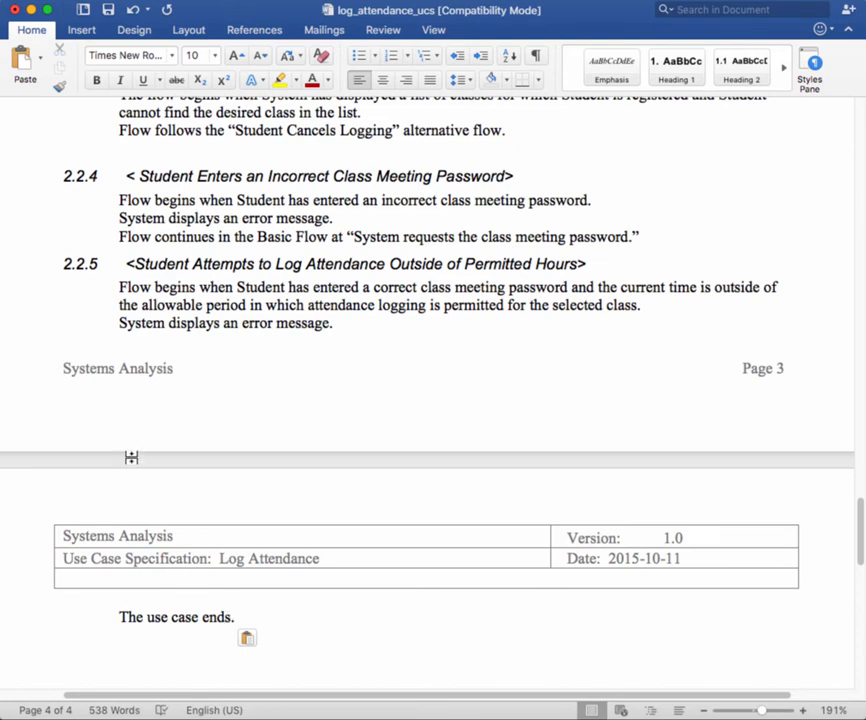
Insert a page break before heading 2.2.5 so the whole flow starts on a new page.
click(121, 265)
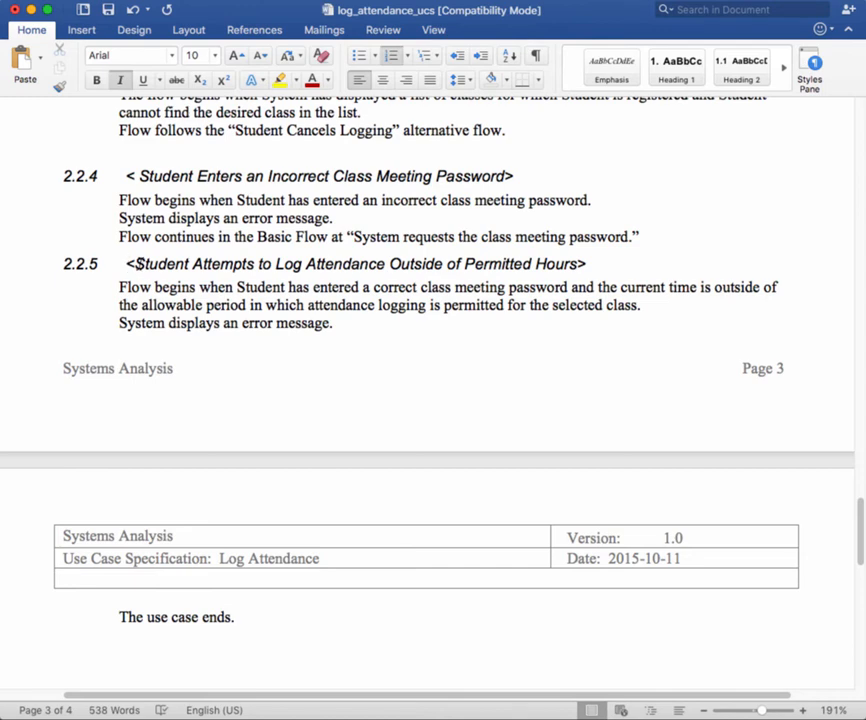
click(80, 30)
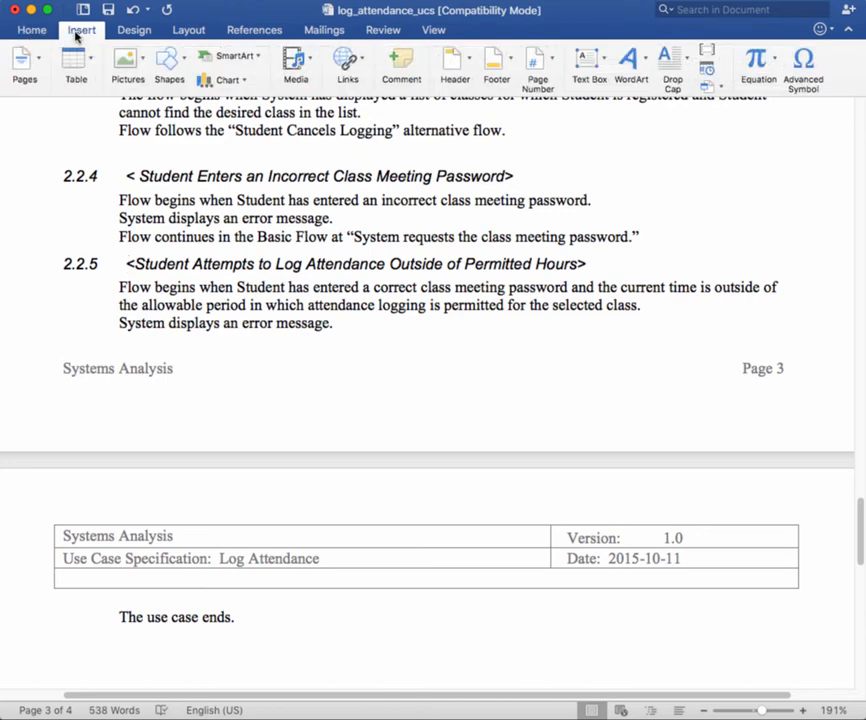
click(29, 66)
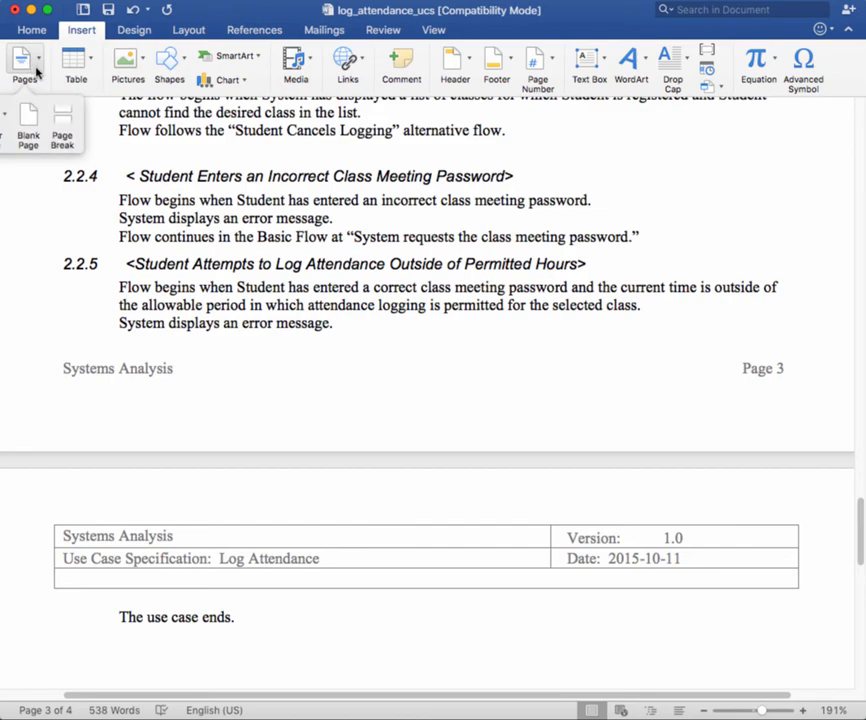
click(63, 134)
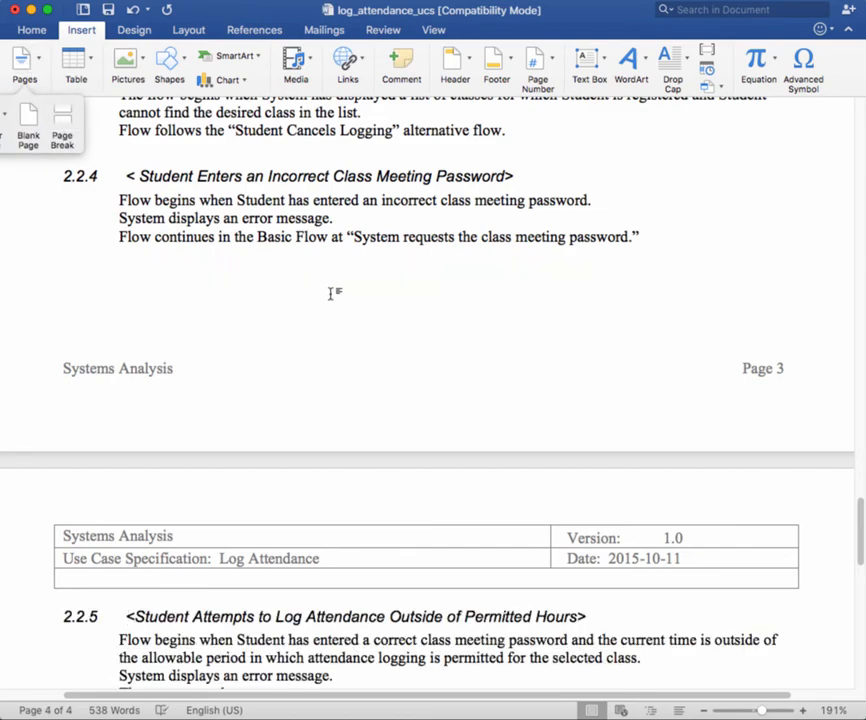
scroll(412, 408, down, 3)
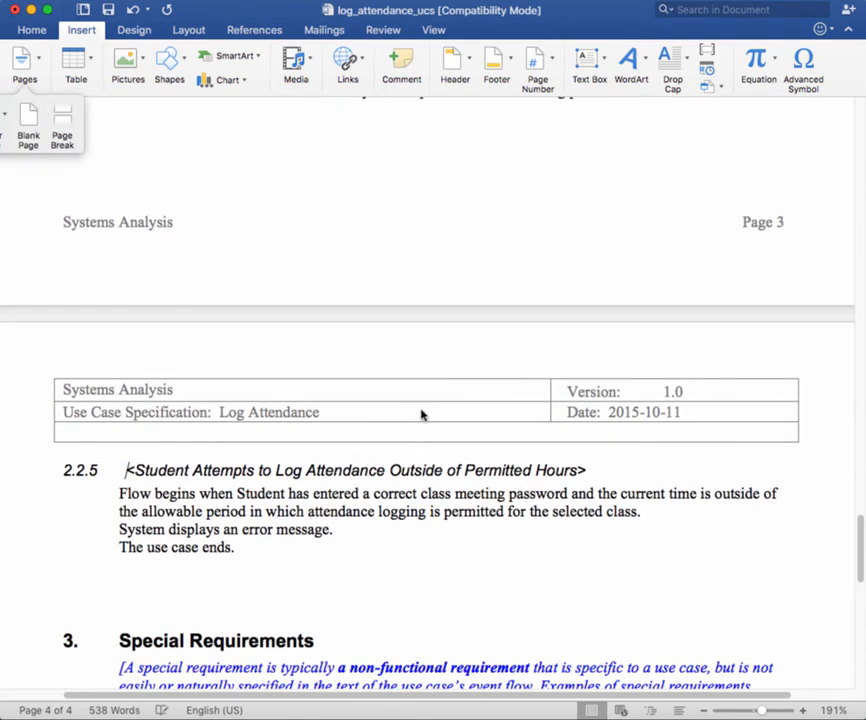
scroll(424, 412, down, 5)
scroll(423, 408, down, 1)
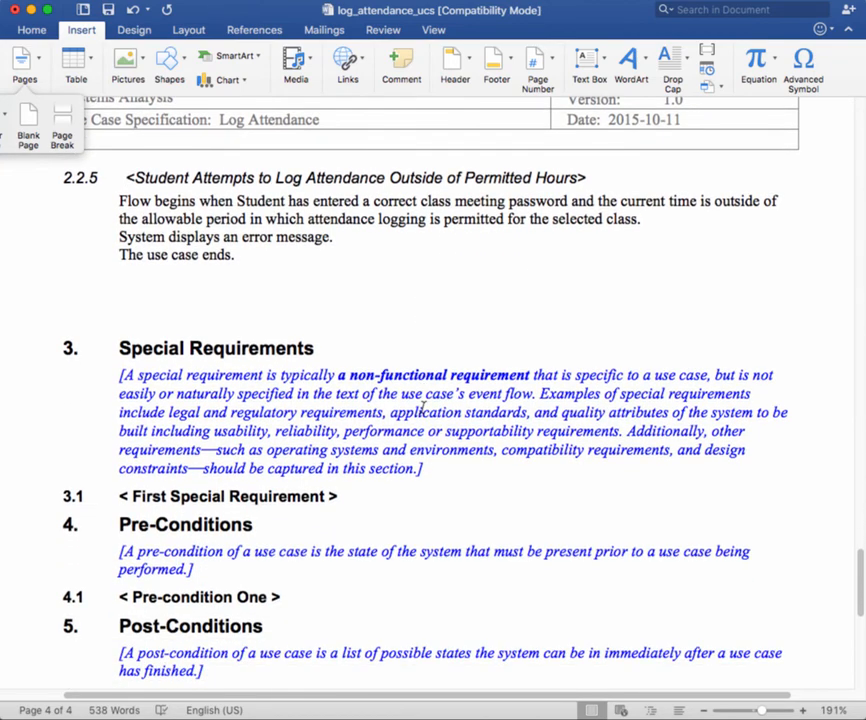
click(633, 270)
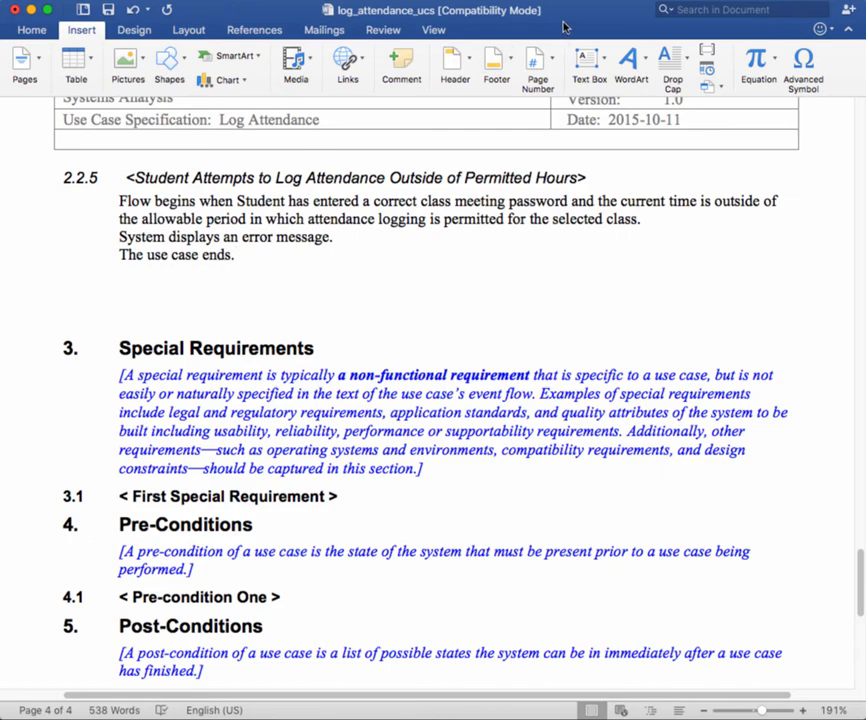
click(638, 0)
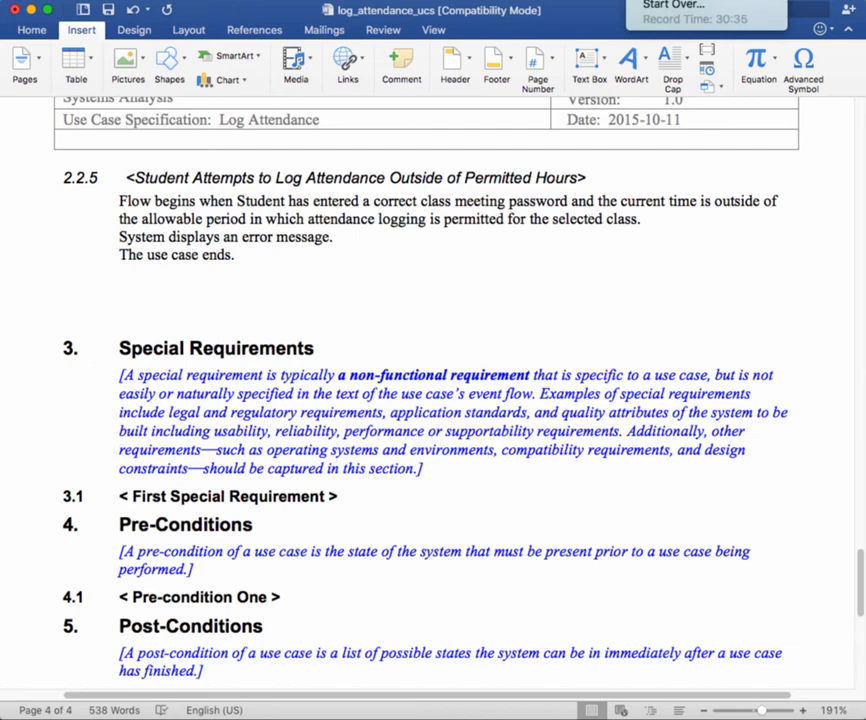
click(670, 0)
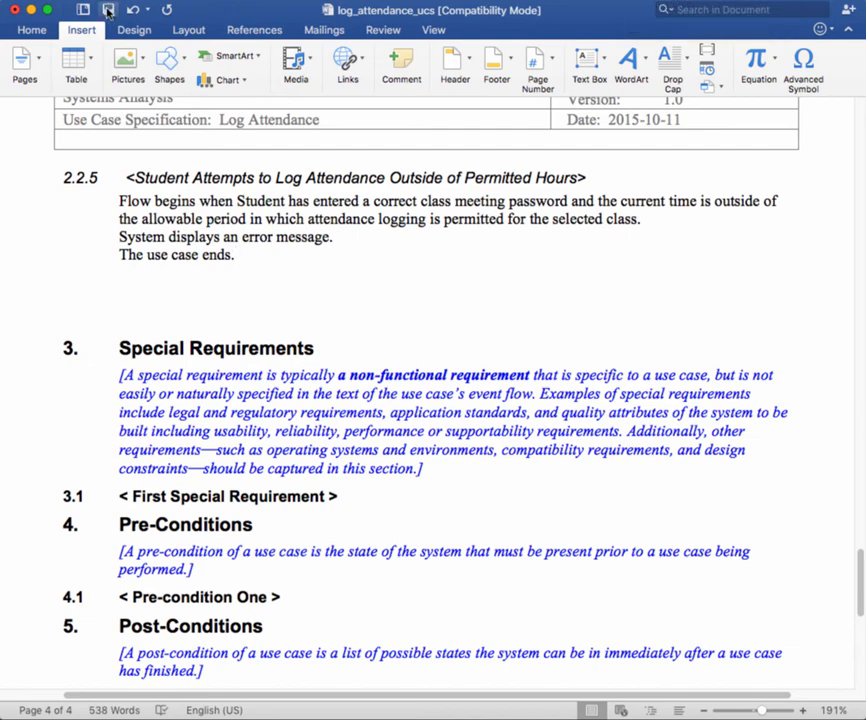
Delete the guidance text under Special Requirements and replace heading 3.1 with "The System must support 70 or more simultaneous Student users.".
scroll(387, 257, down, 5)
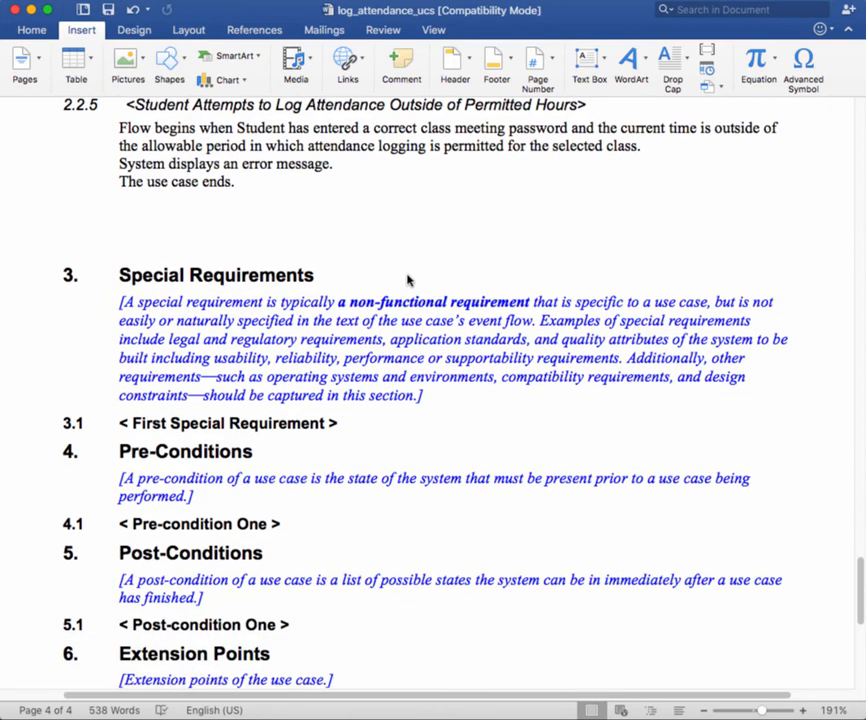
scroll(414, 275, down, 3)
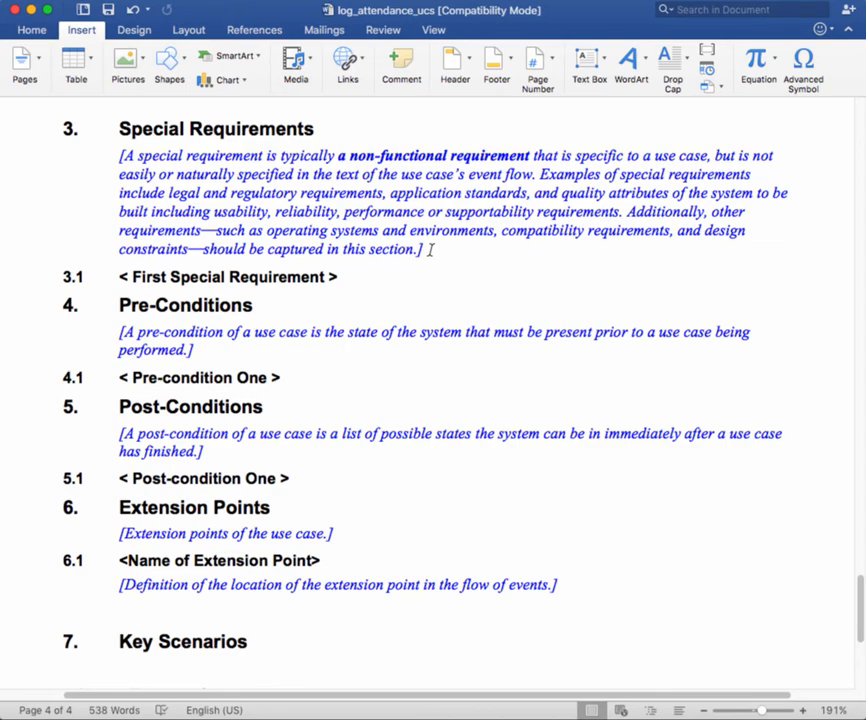
drag(430, 250, 117, 157)
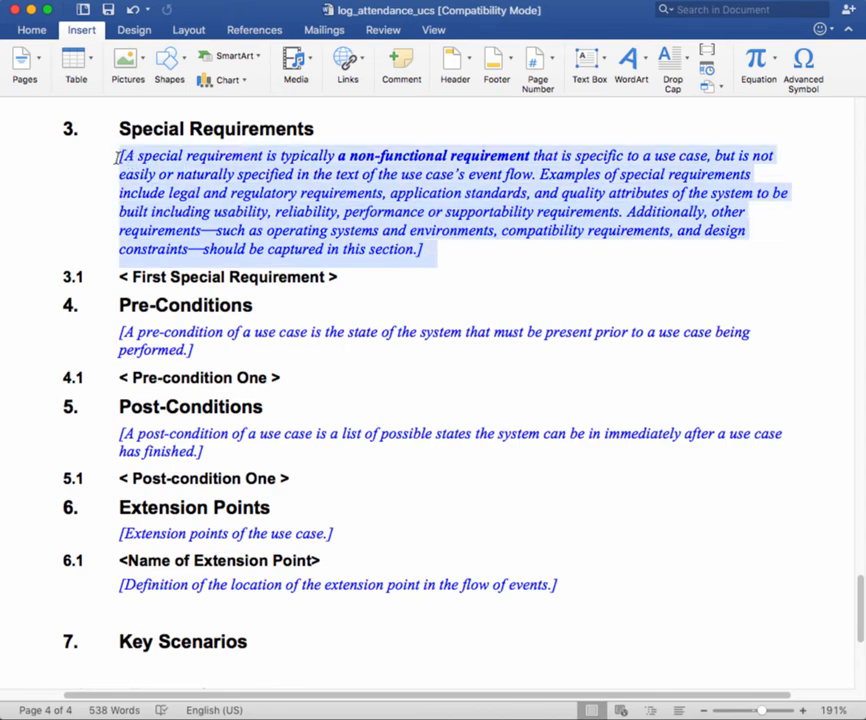
key(BackSpace)
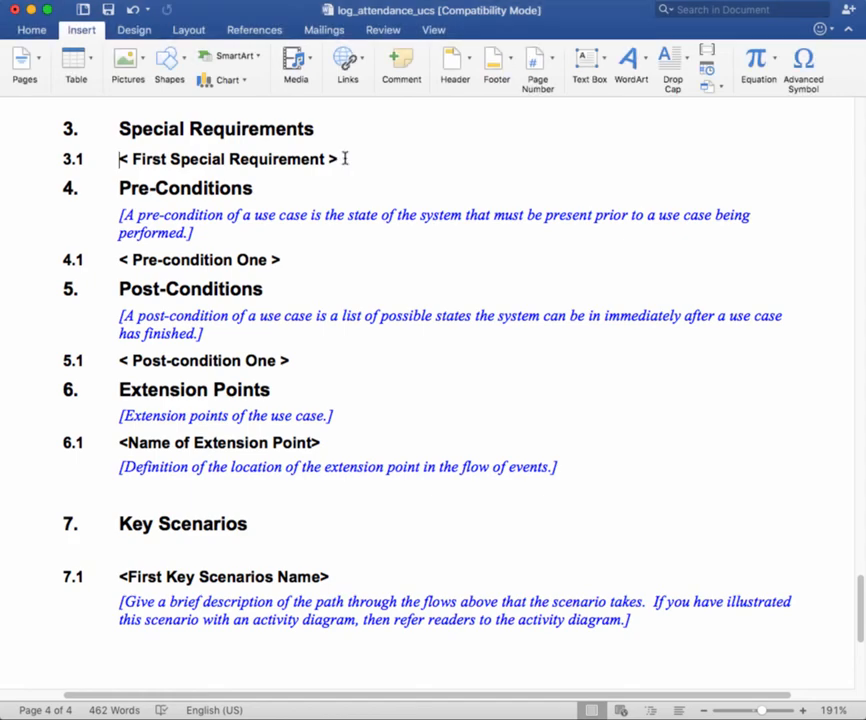
triple_click(158, 166)
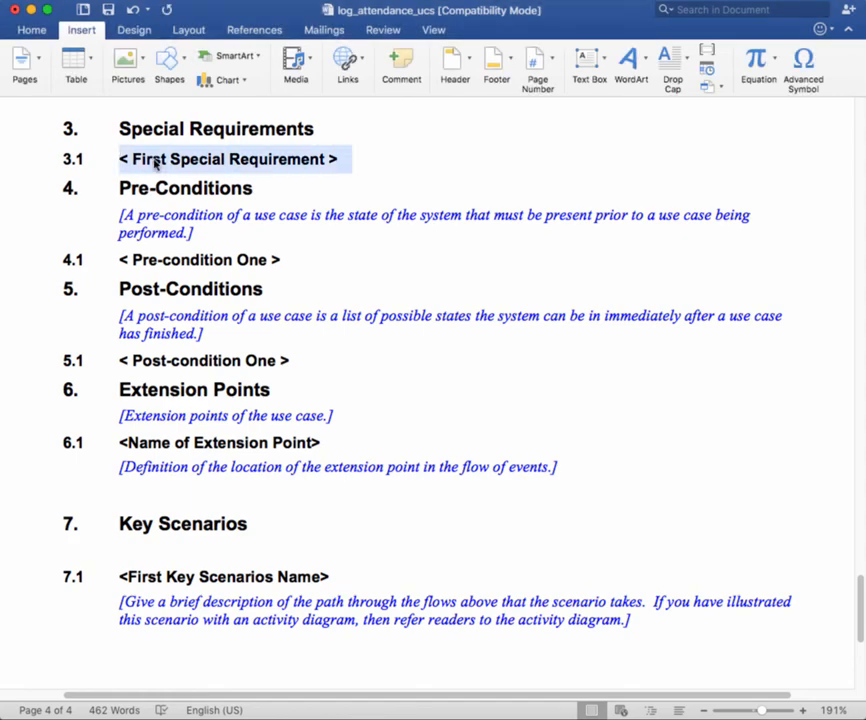
right_click(155, 165)
click(184, 198)
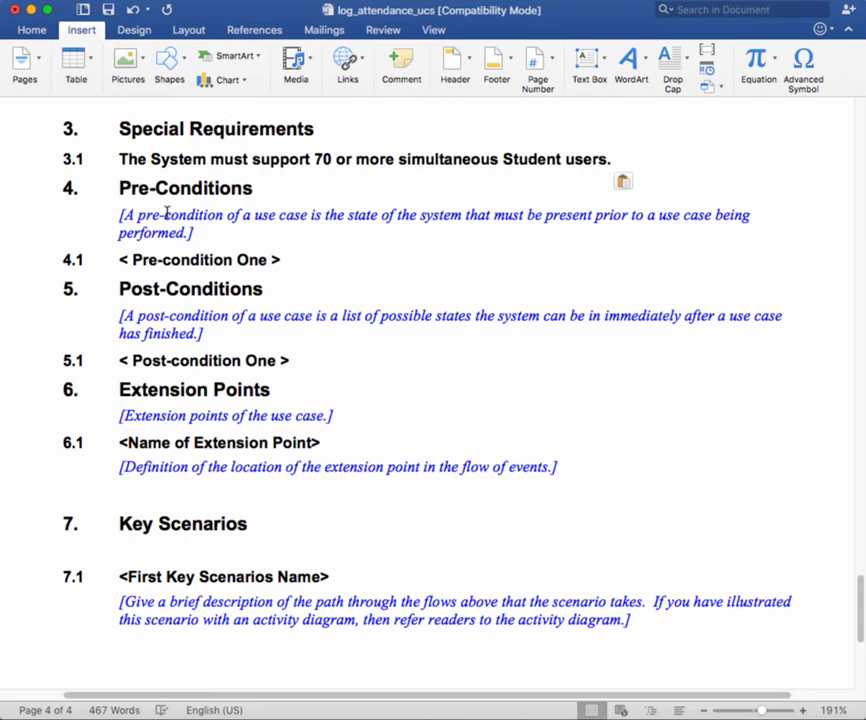
Delete the guidance text under Pre-Conditions and replace the 4.1 placeholder heading with "Successful Login".
drag(195, 233, 119, 216)
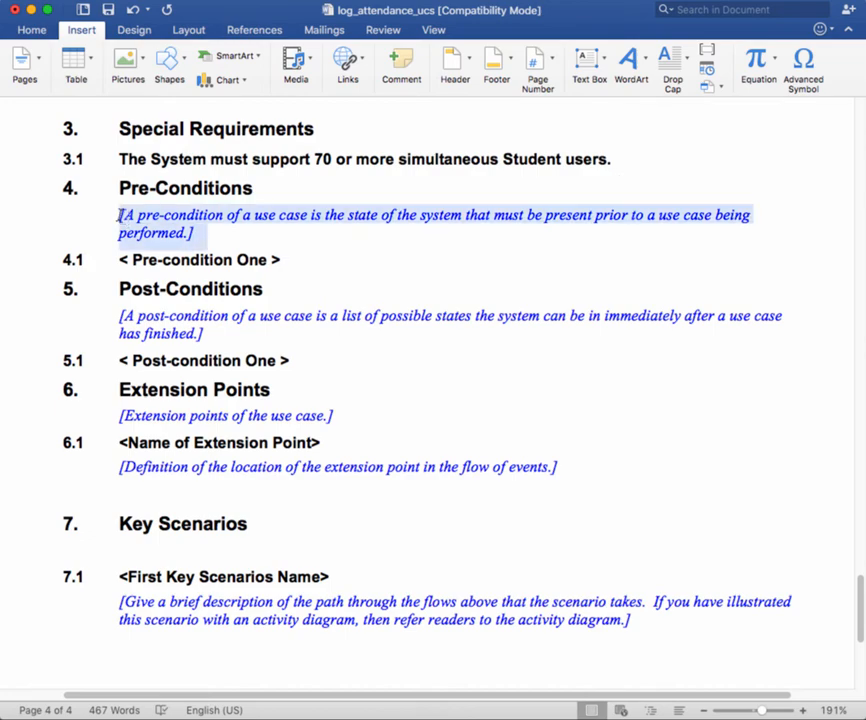
key(BackSpace)
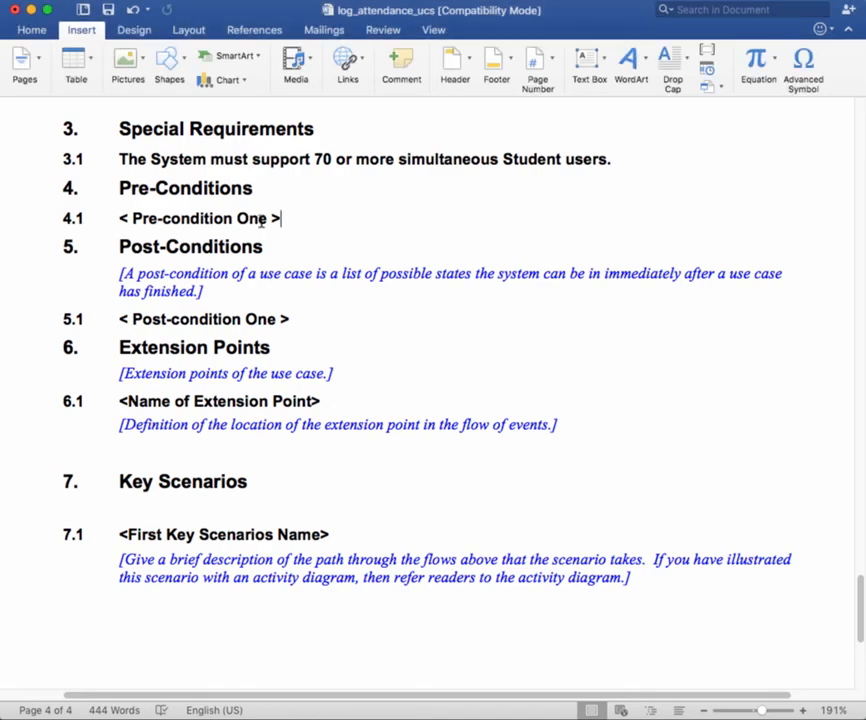
drag(265, 218, 120, 218)
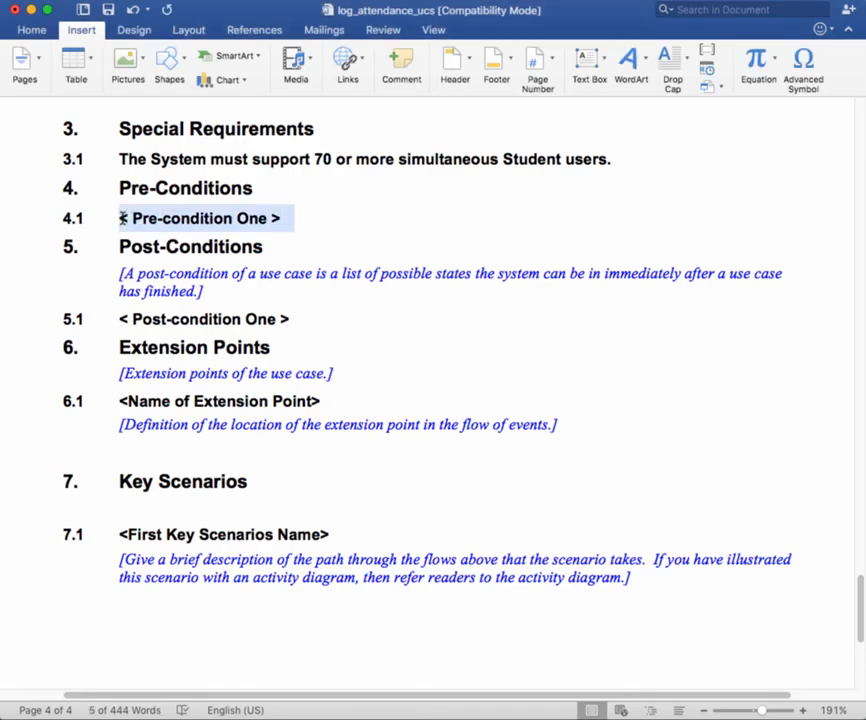
text(Successful Login)
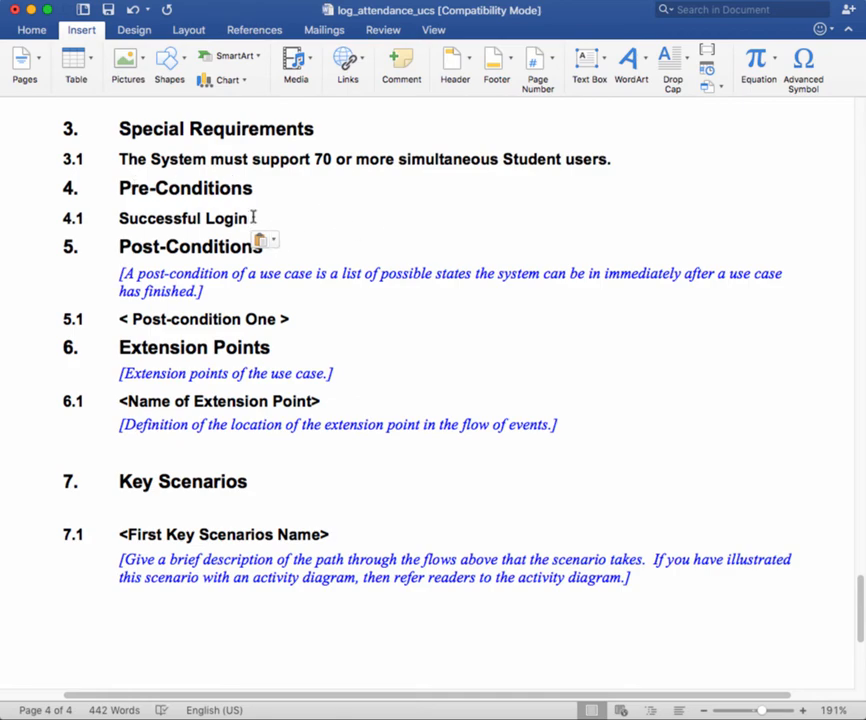
Below heading 4.1, add the text requiring Student to have completed the Login use case with permission granted for the role of Student.
key(Left)
key(Return)
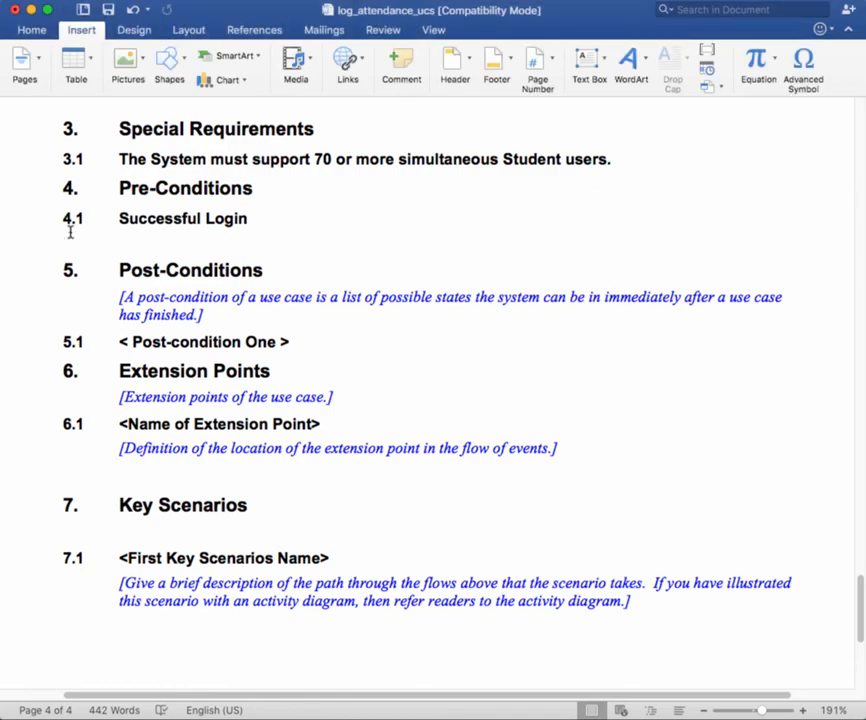
text(Before starting this use case, Student must have successfully completed the Login use case resulting in permission being granted for the role of Student.)
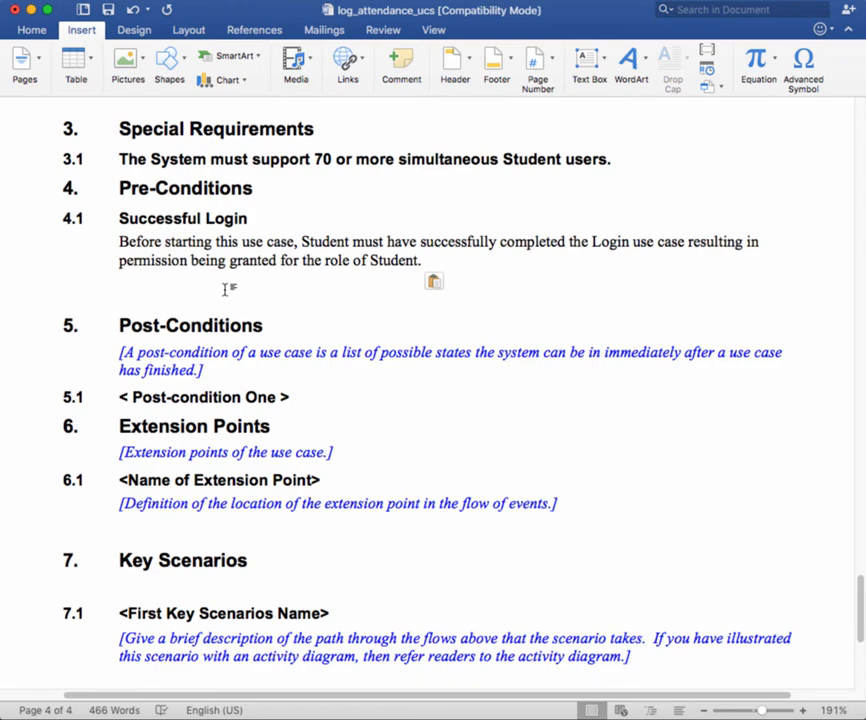
key(BackSpace)
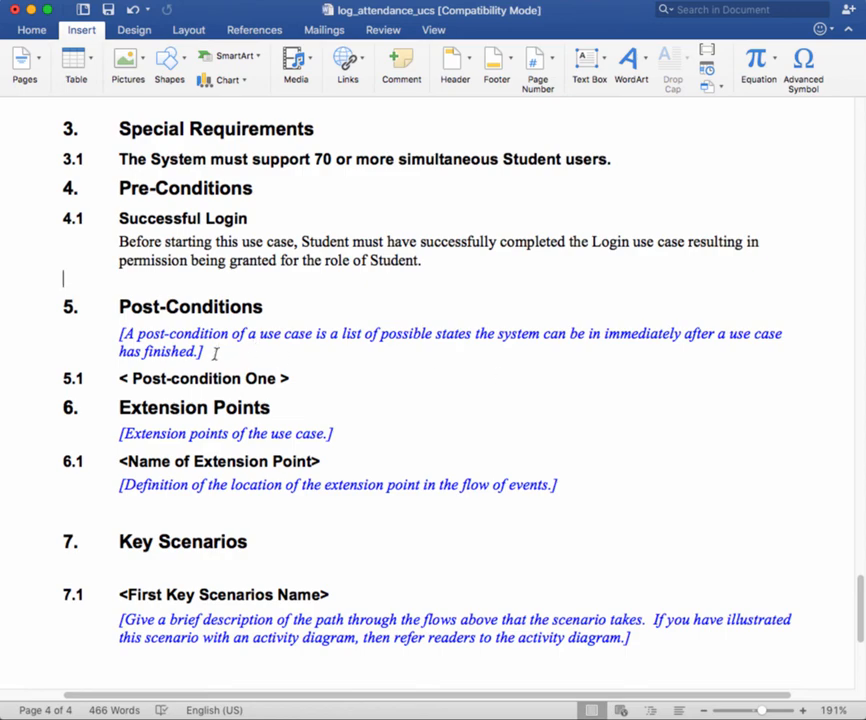
Delete the guidance text under Post-Conditions and replace the 5.1 placeholder heading with "Successful Post-condition".
drag(214, 351, 87, 333)
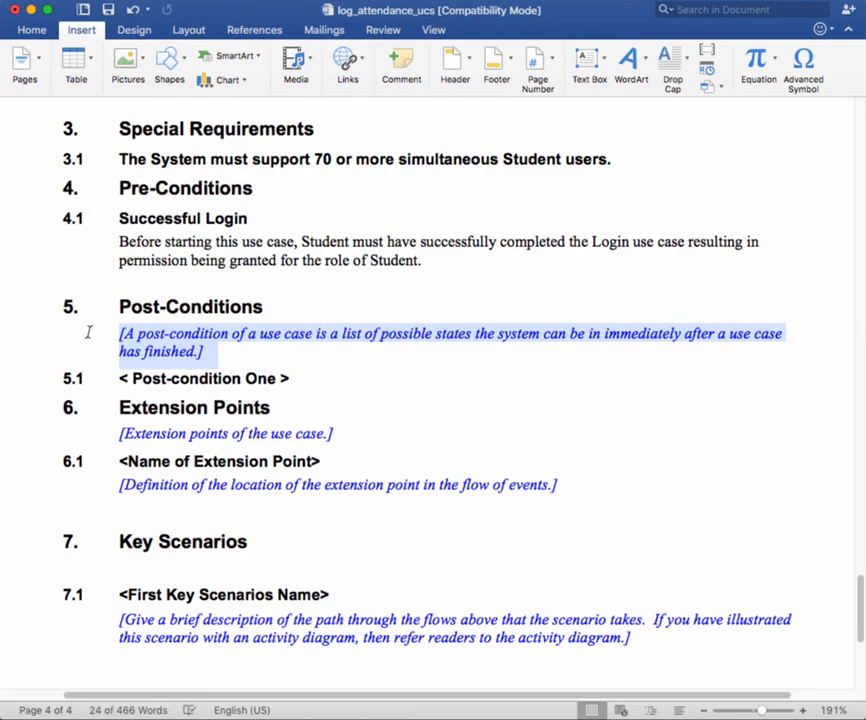
key(BackSpace)
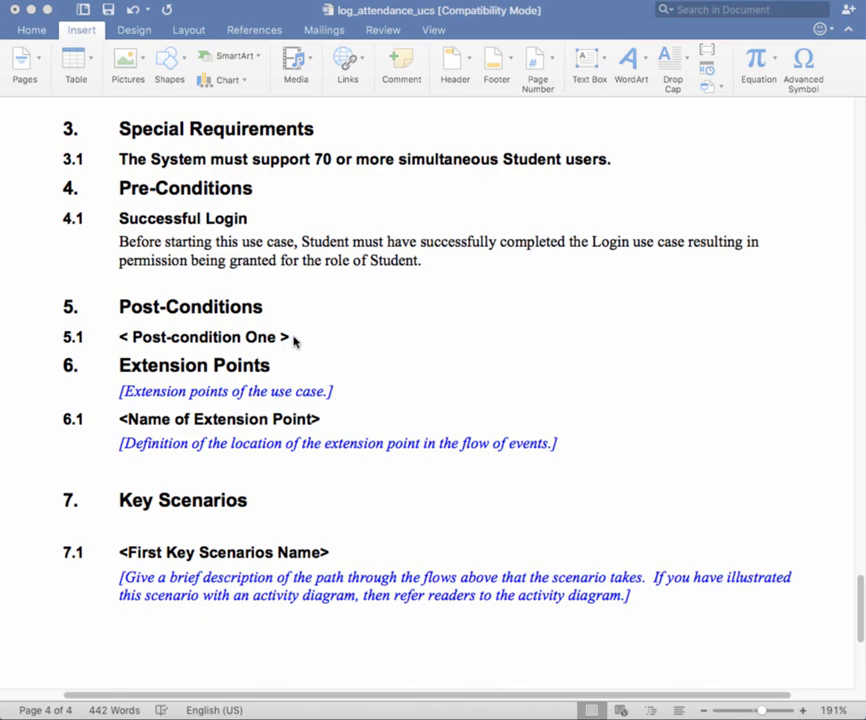
drag(291, 337, 121, 338)
text(Successful Post-condition)
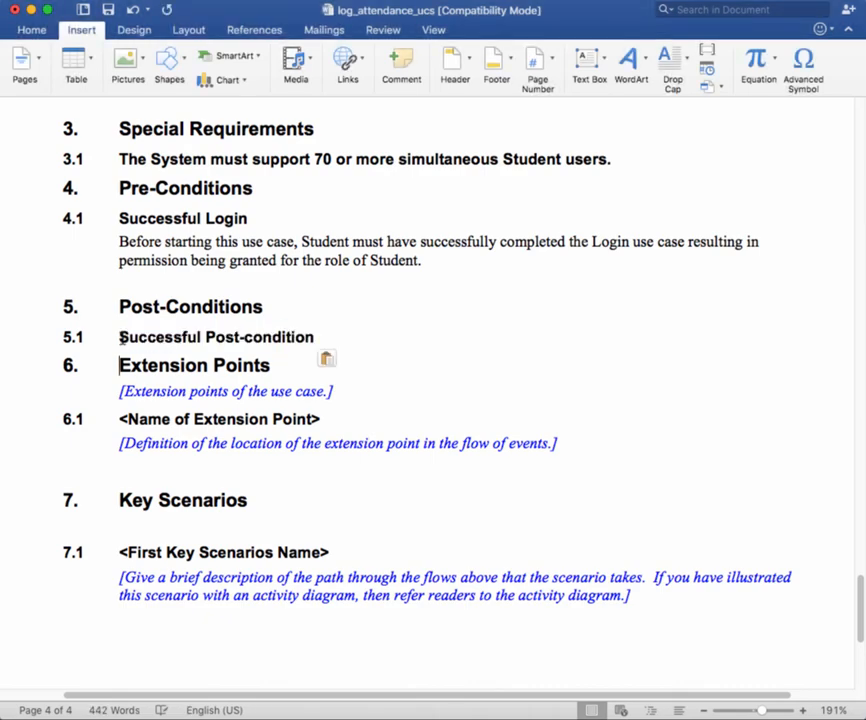
Add heading 5.2 "Unsuccessful Post-condition" below heading 5.1, leaving no blank line after it.
click(319, 338)
key(Return)
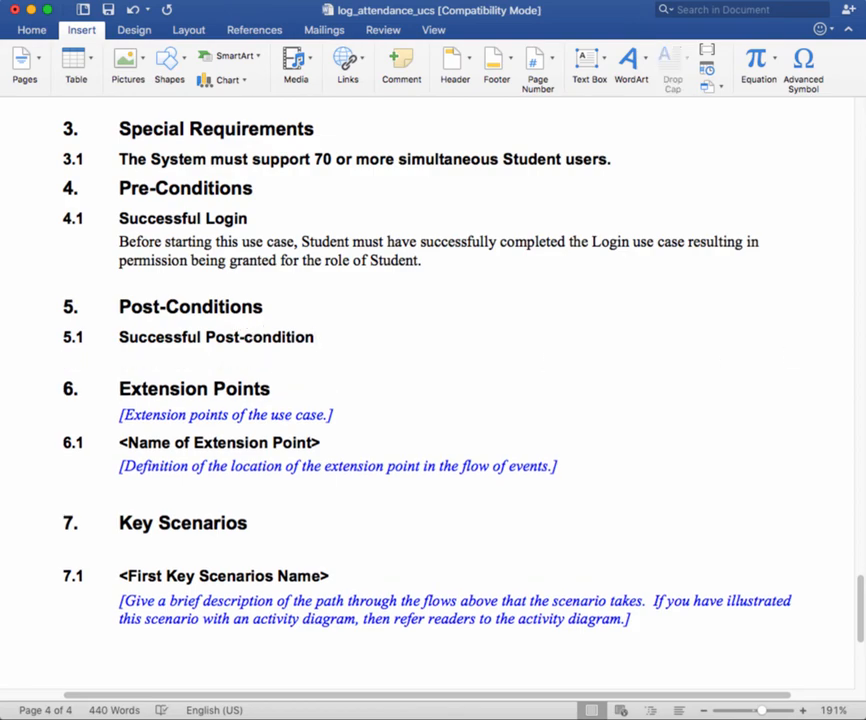
key(super+Tab)
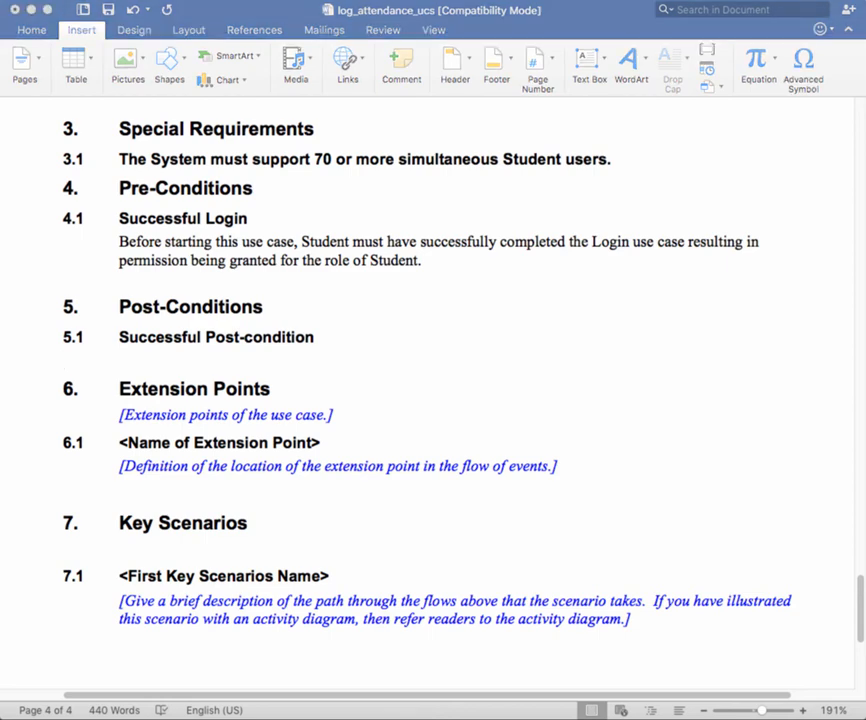
click(70, 365)
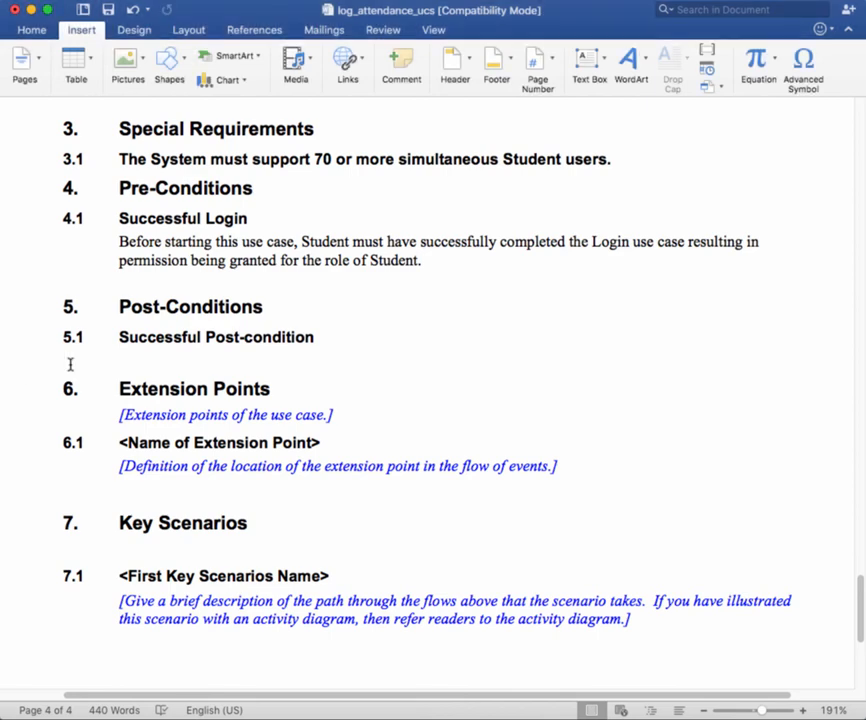
text(5.2	Unsuccessful Post-condition)
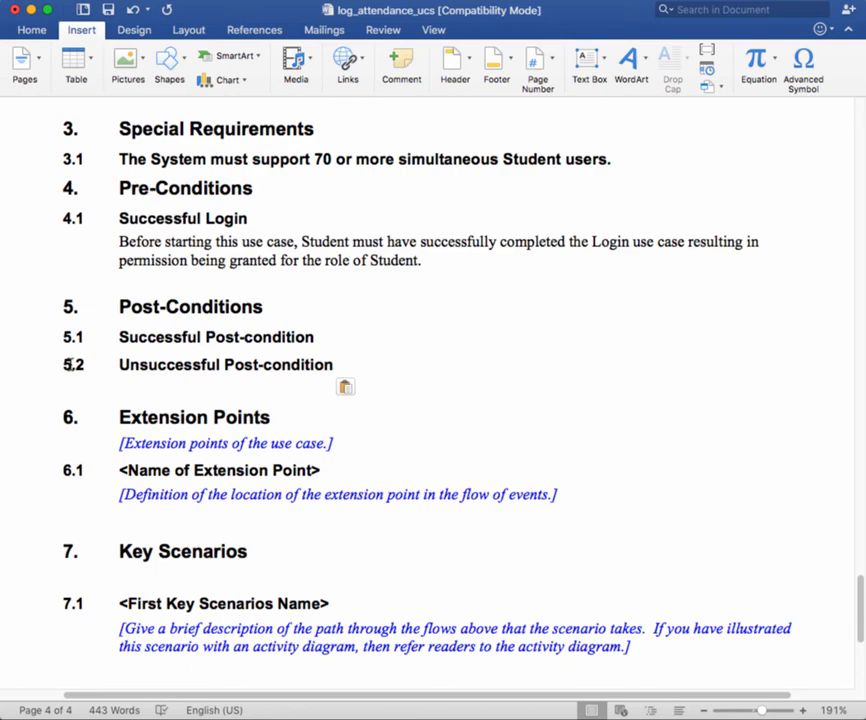
key(BackSpace)
Under heading 5.1, add "System has logged student attendance for the proper class meeting in the database." without a trailing blank line.
click(328, 338)
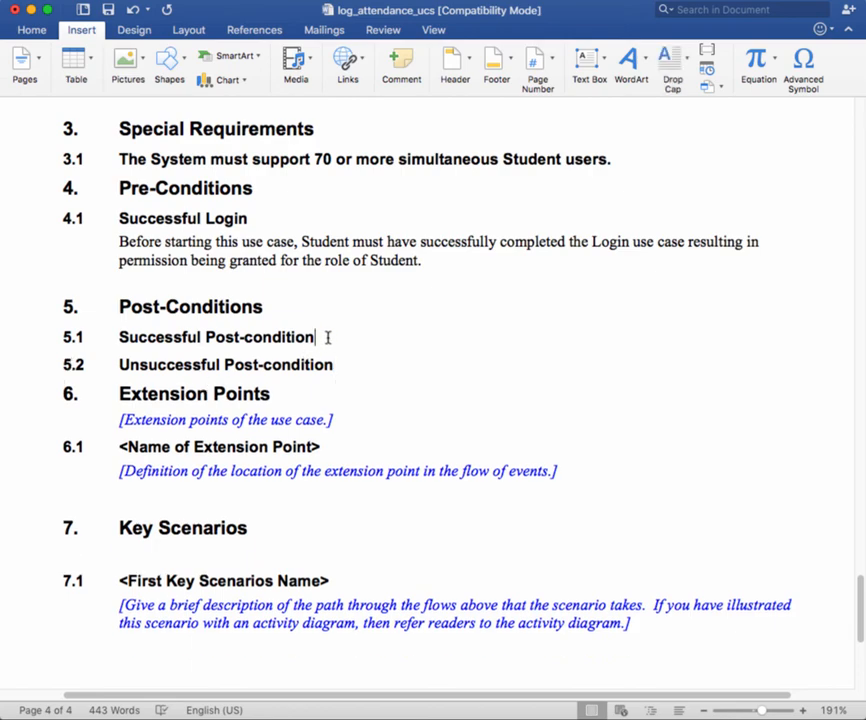
key(Return)
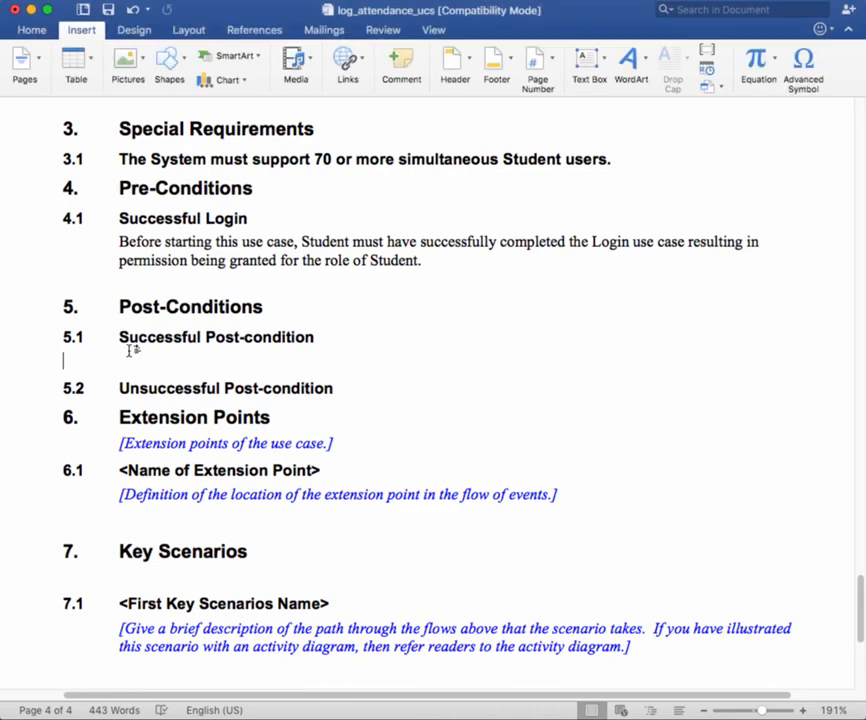
text(System has logged student attendance for the proper class meeting in the database.)
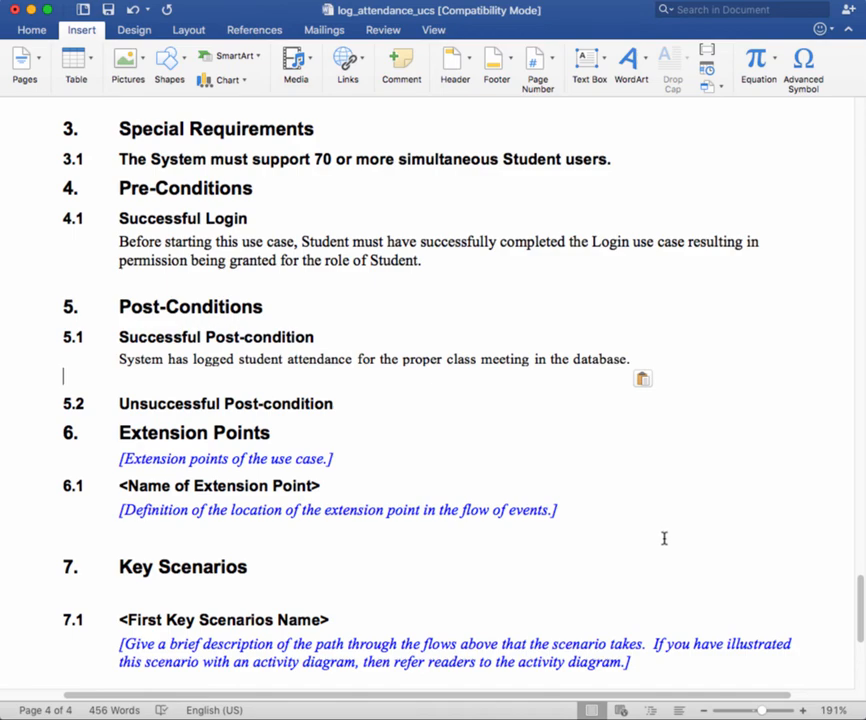
key(BackSpace)
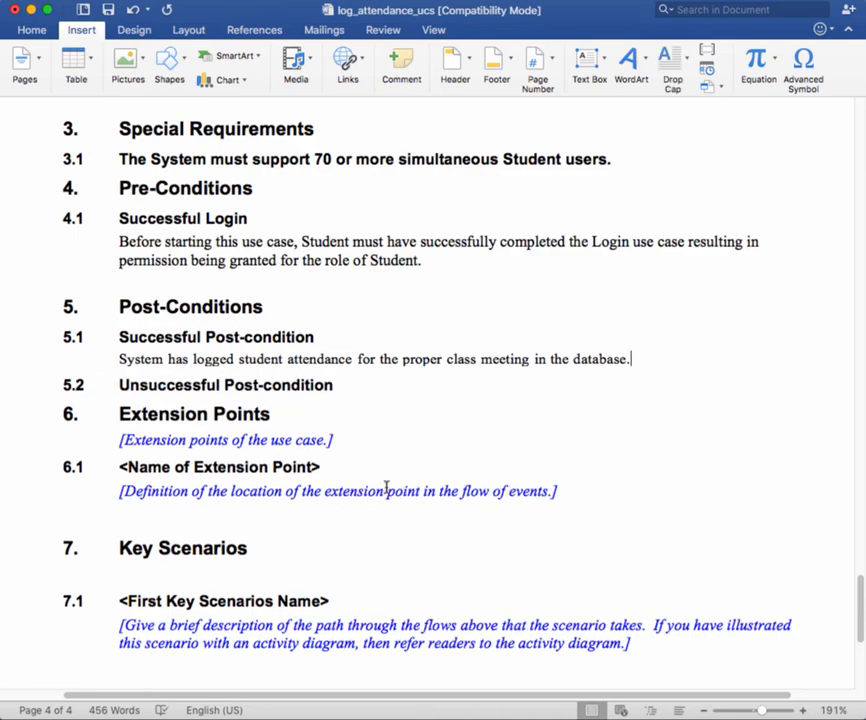
Under heading 5.2, add "No changes have been made to the state of the database." and save the document.
click(341, 386)
key(Return)
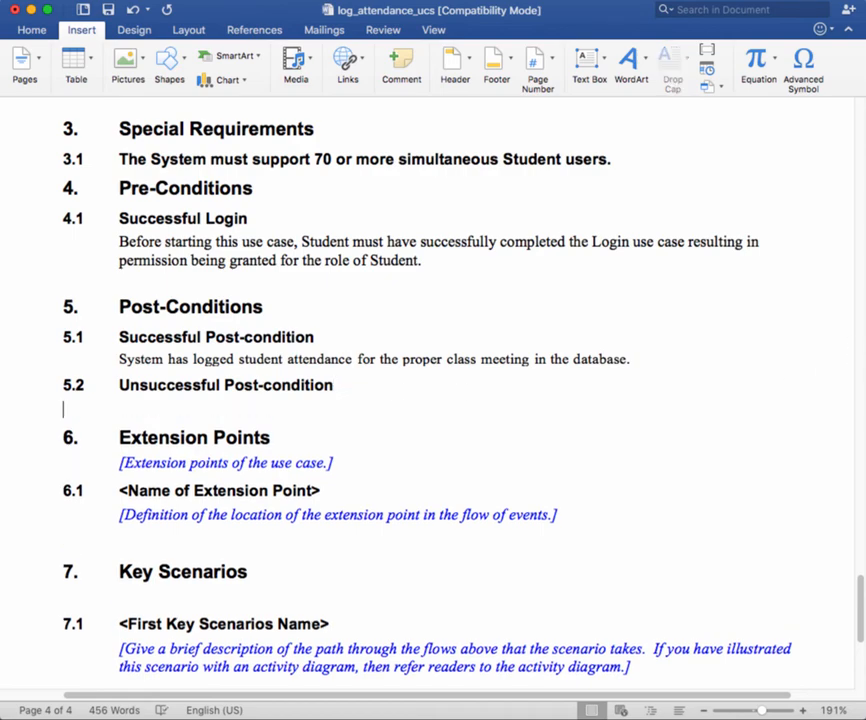
key(super+Tab)
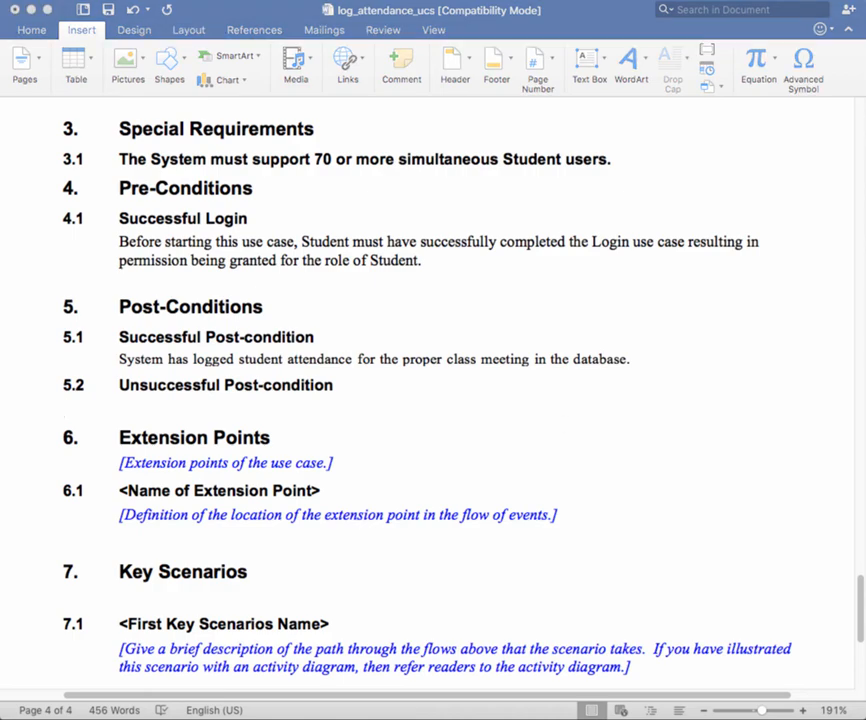
click(126, 410)
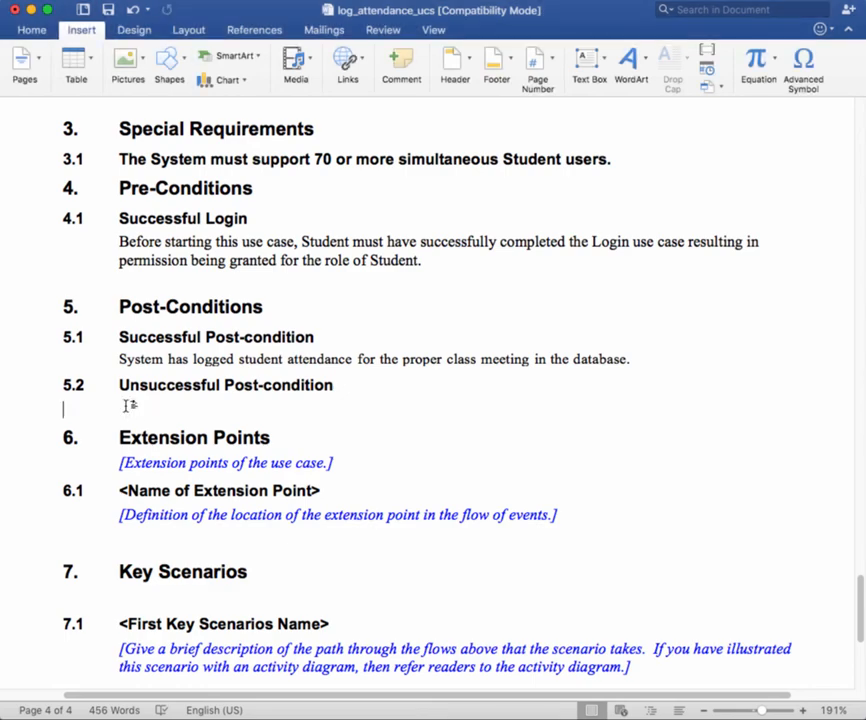
text(No changes have been made to the state of the database.)
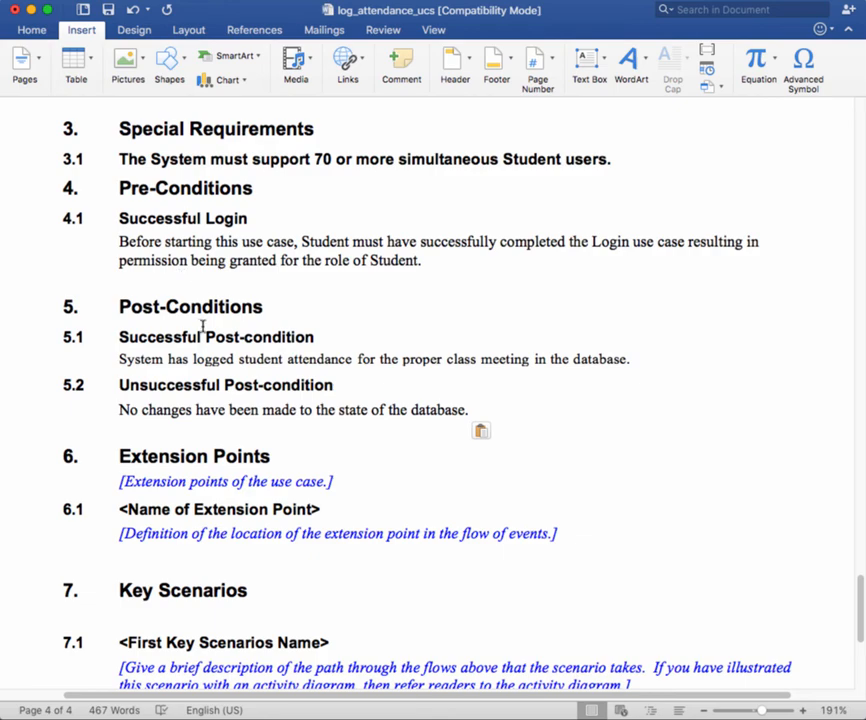
scroll(243, 330, down, 5)
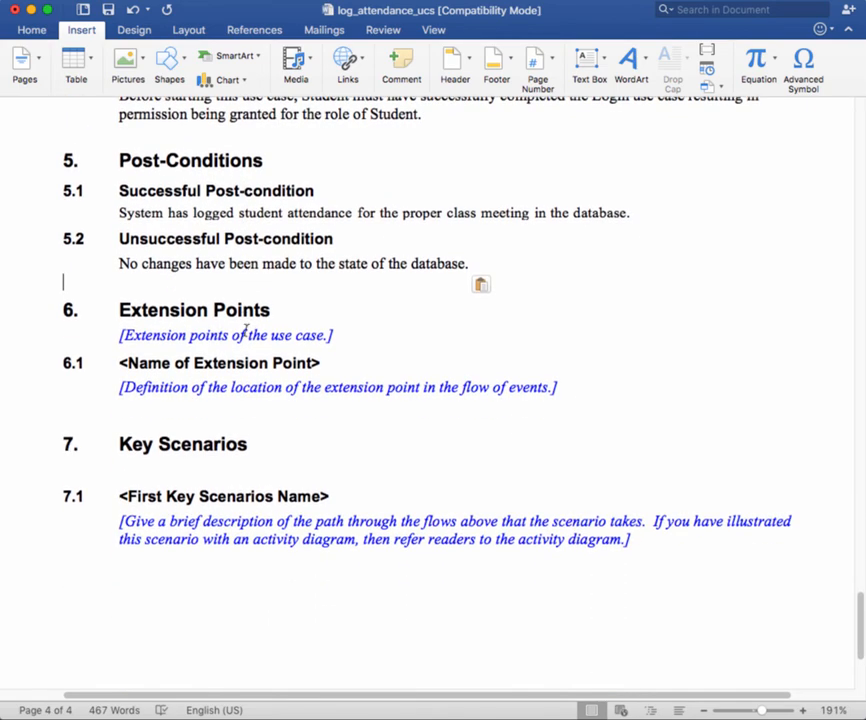
click(108, 12)
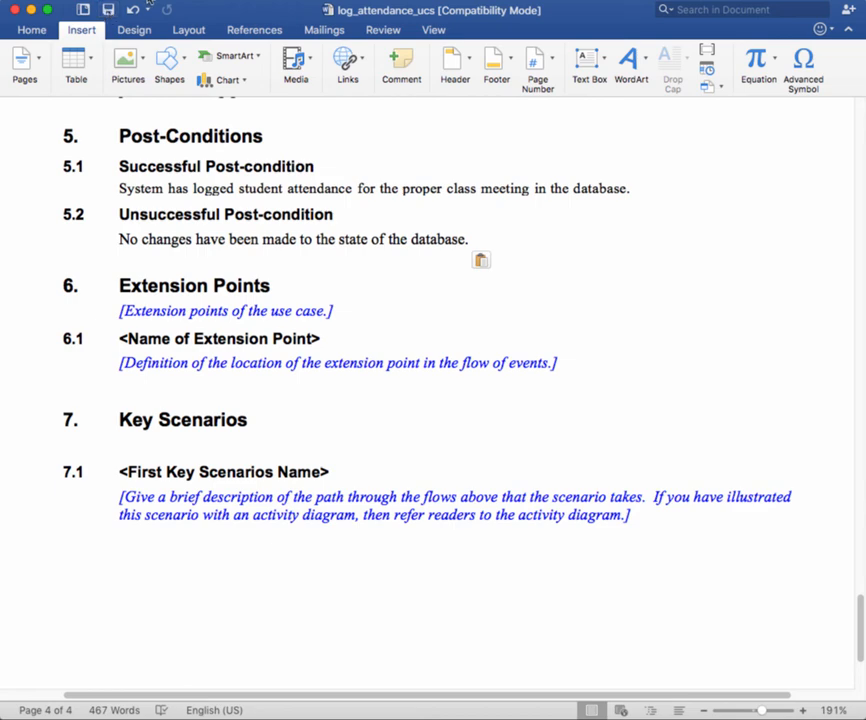
Review the alternative flows in section 2.2 and the sections from Special Requirements through Extension Points.
scroll(272, 162, up, 5)
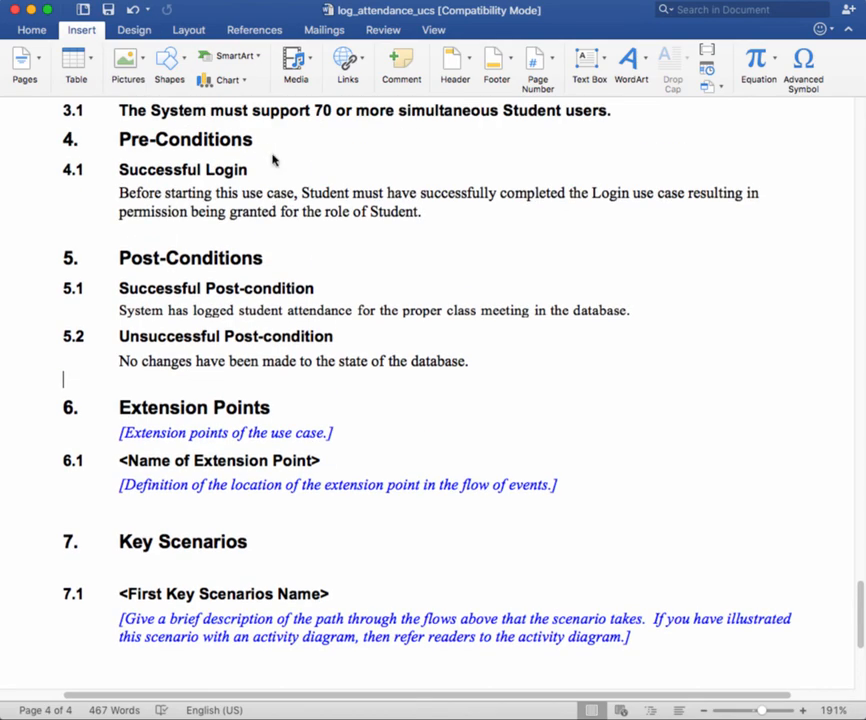
scroll(270, 158, up, 12)
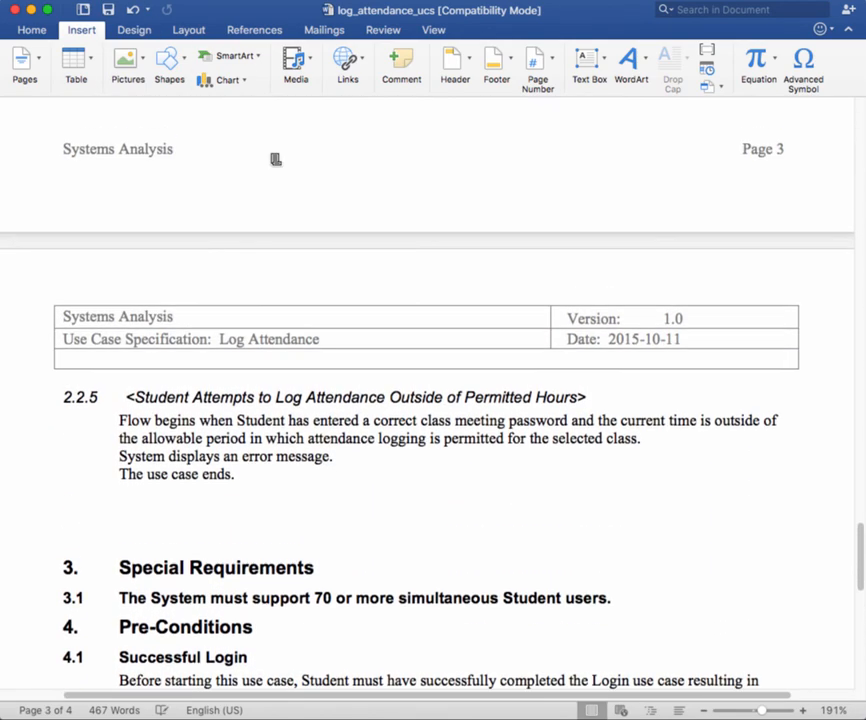
scroll(270, 155, up, 5)
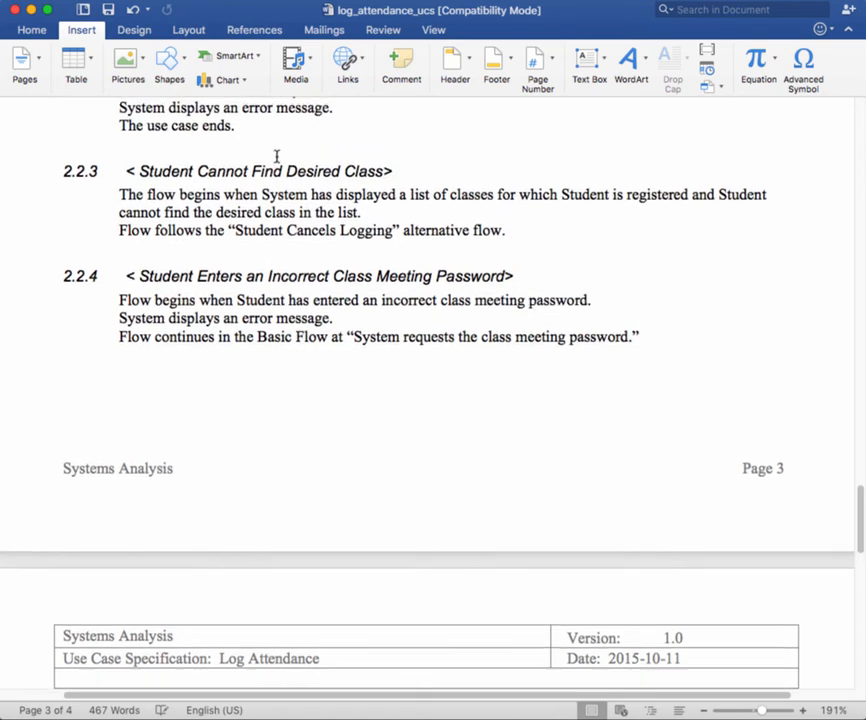
scroll(281, 158, up, 5)
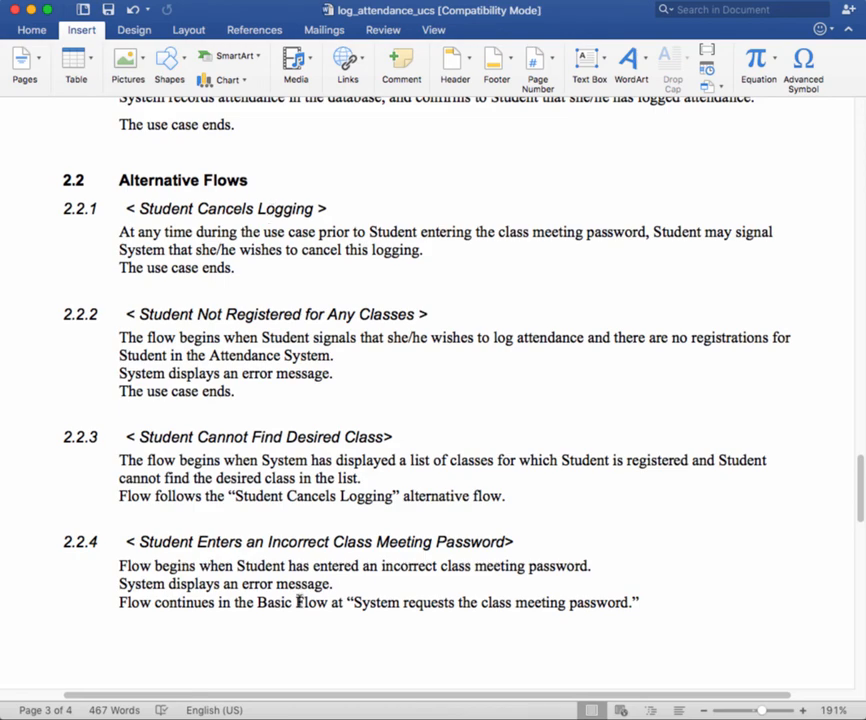
scroll(297, 580, down, 10)
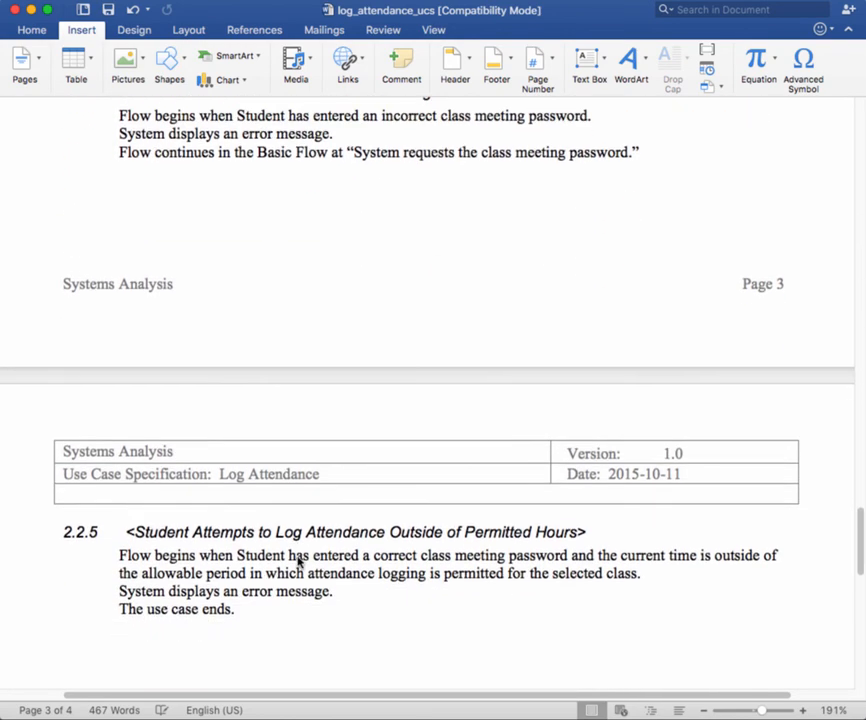
scroll(300, 550, down, 12)
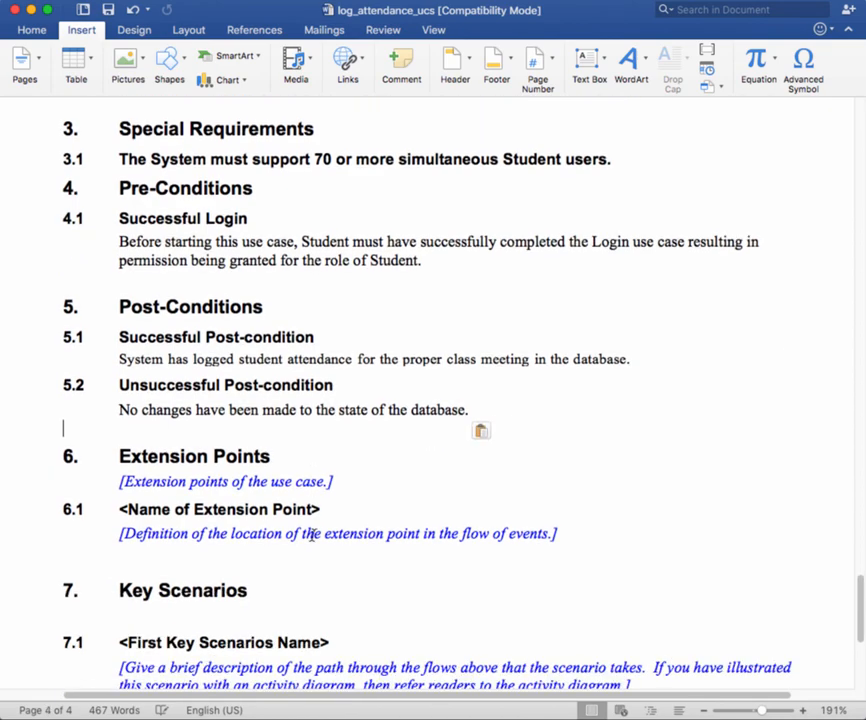
scroll(312, 535, down, 2)
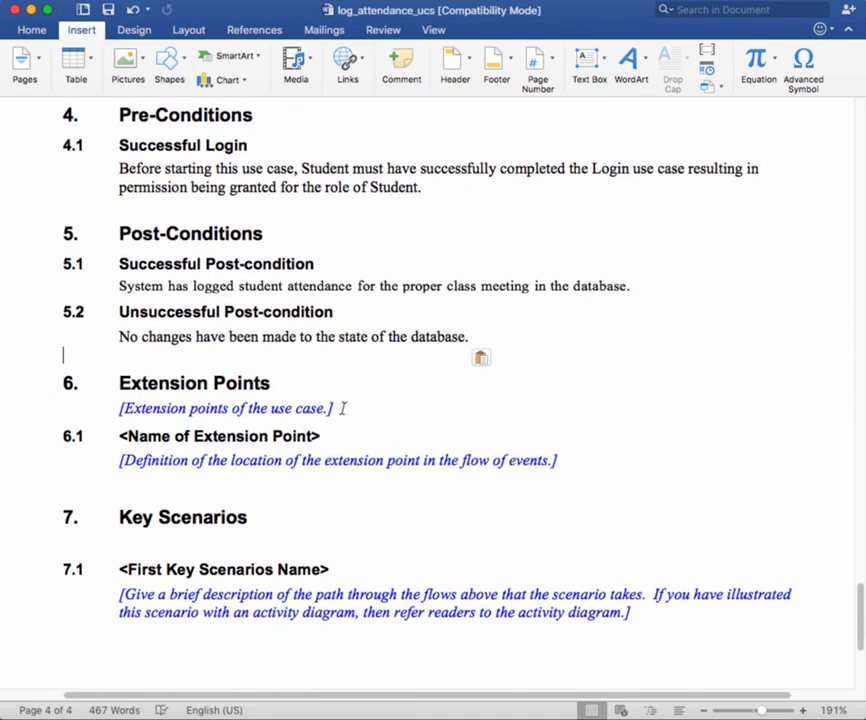
Replace the guidance text directly under the Extension Points heading with "No extension points expected.".
drag(343, 408, 120, 408)
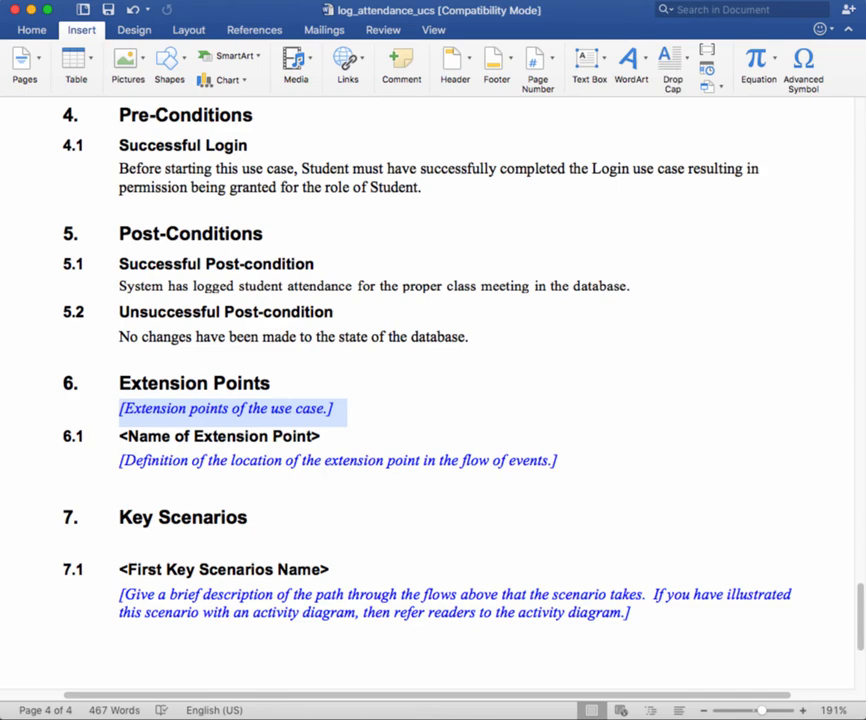
key(super+Tab)
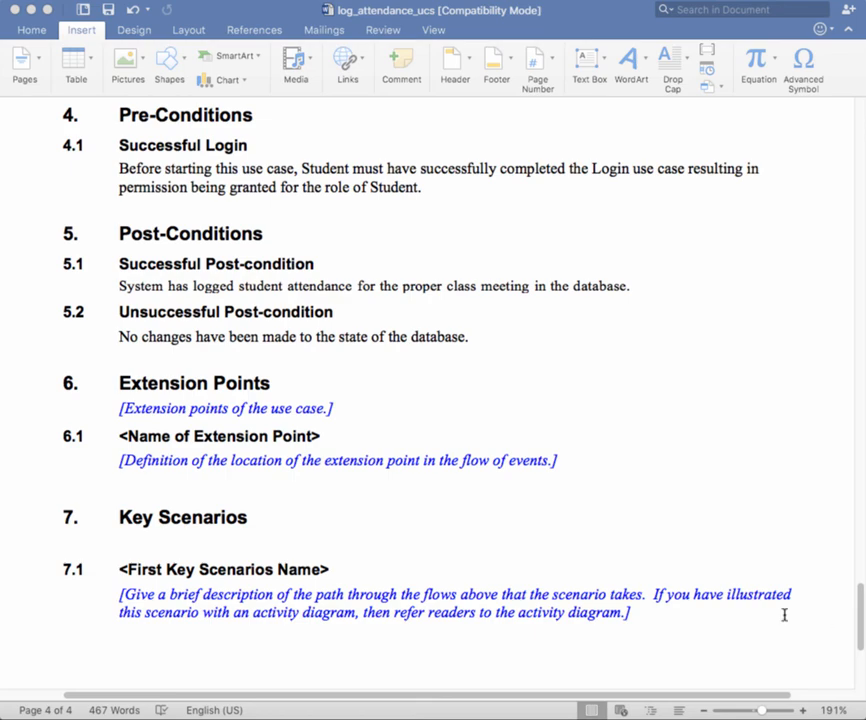
double_click(212, 410)
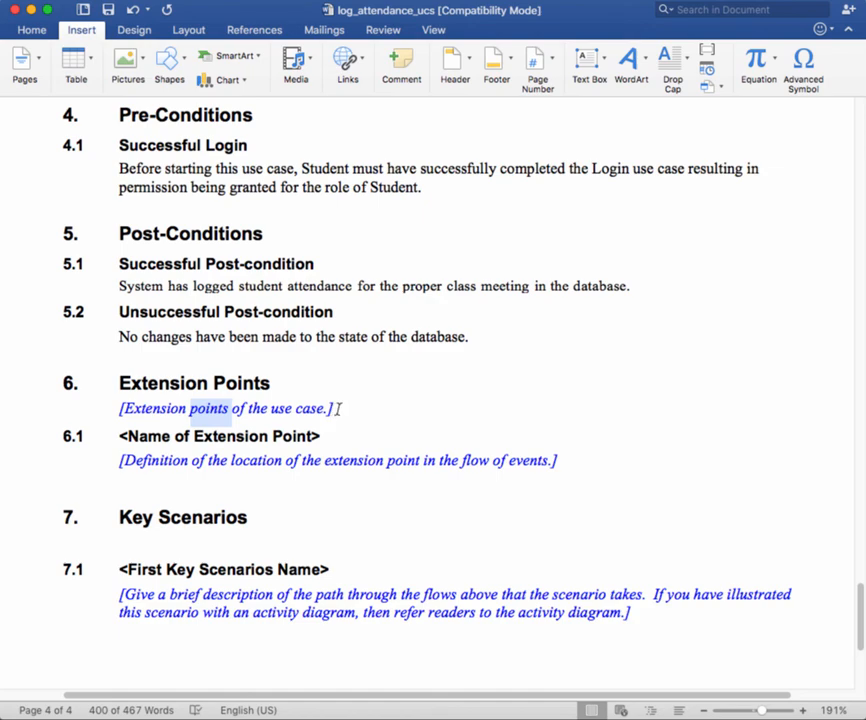
drag(334, 409, 119, 410)
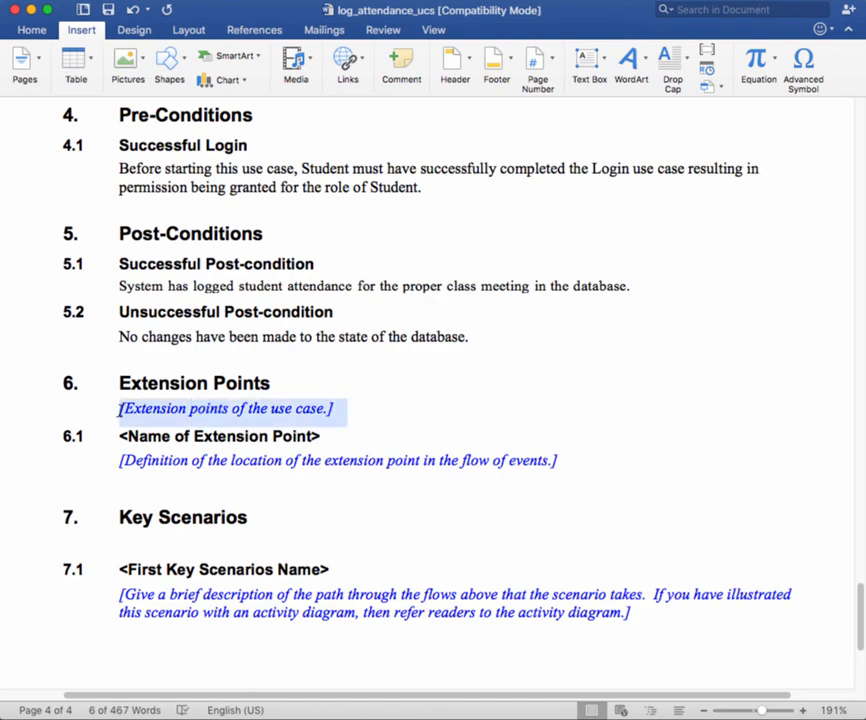
key(BackSpace)
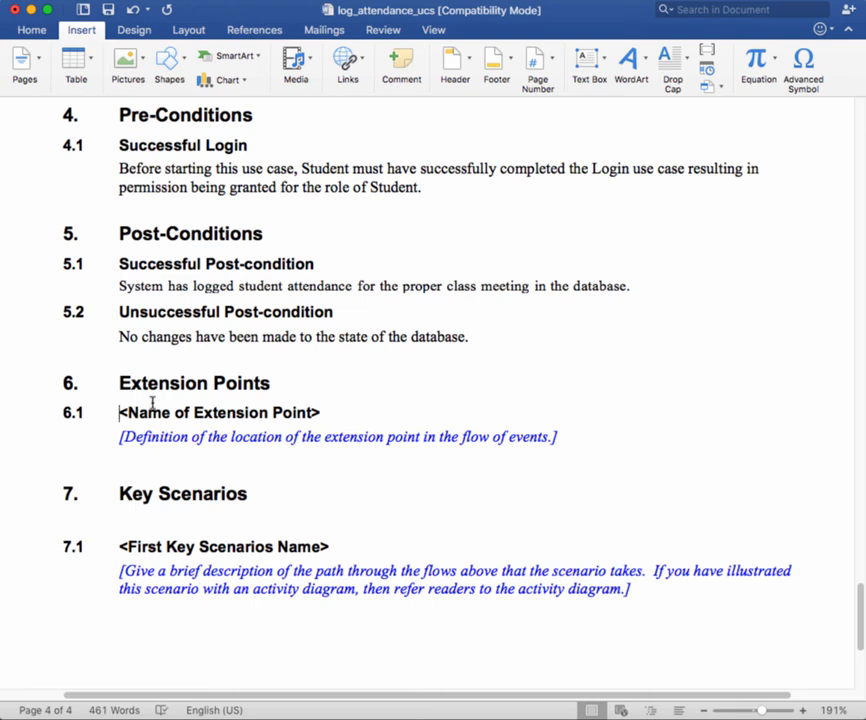
click(288, 384)
key(Return)
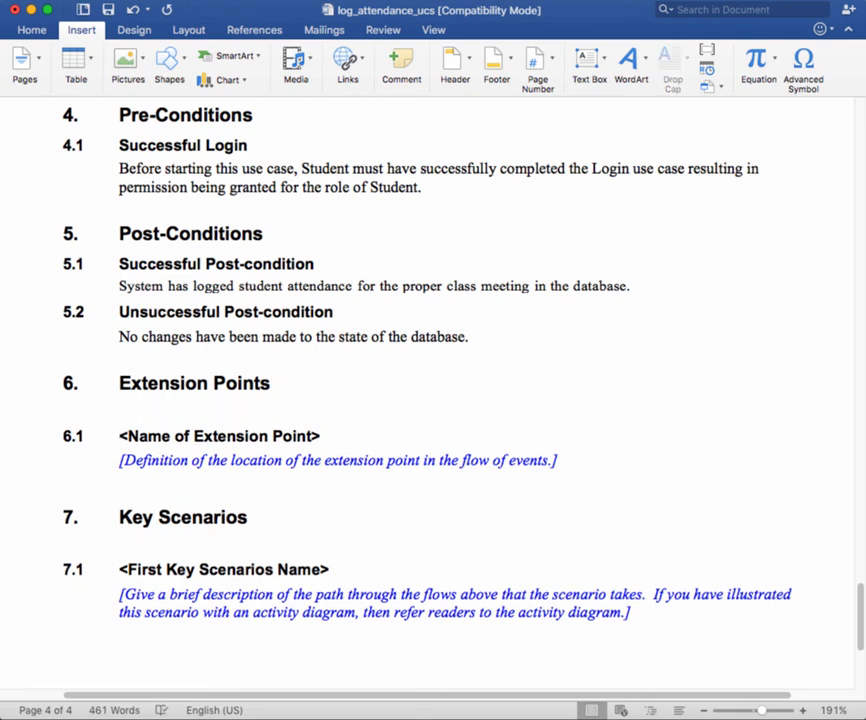
text(No extension points expected.)
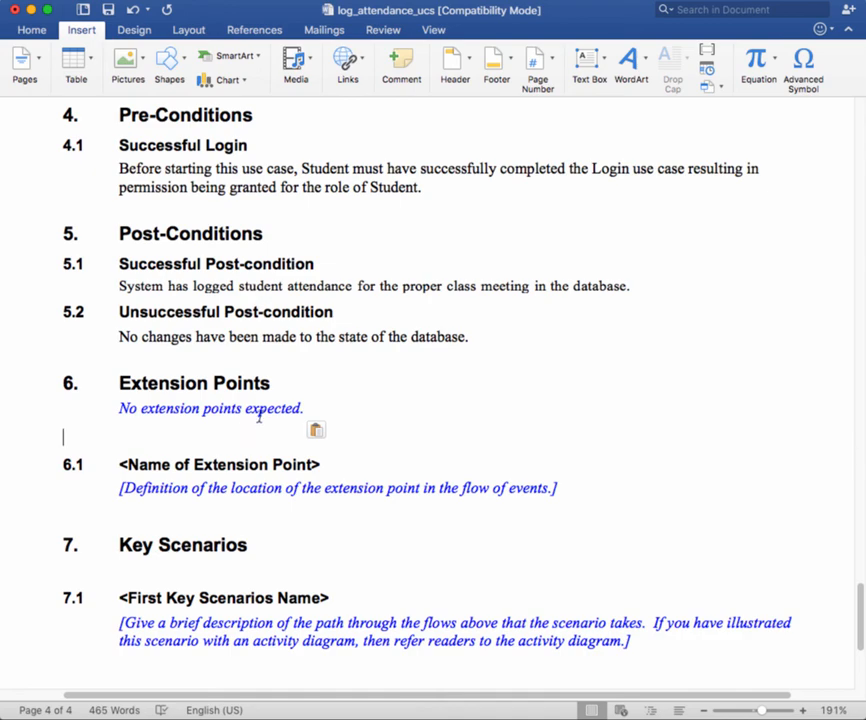
Set the "No extension points expected." text to the automatic font color and remove its italics.
click(306, 408)
drag(308, 408, 123, 408)
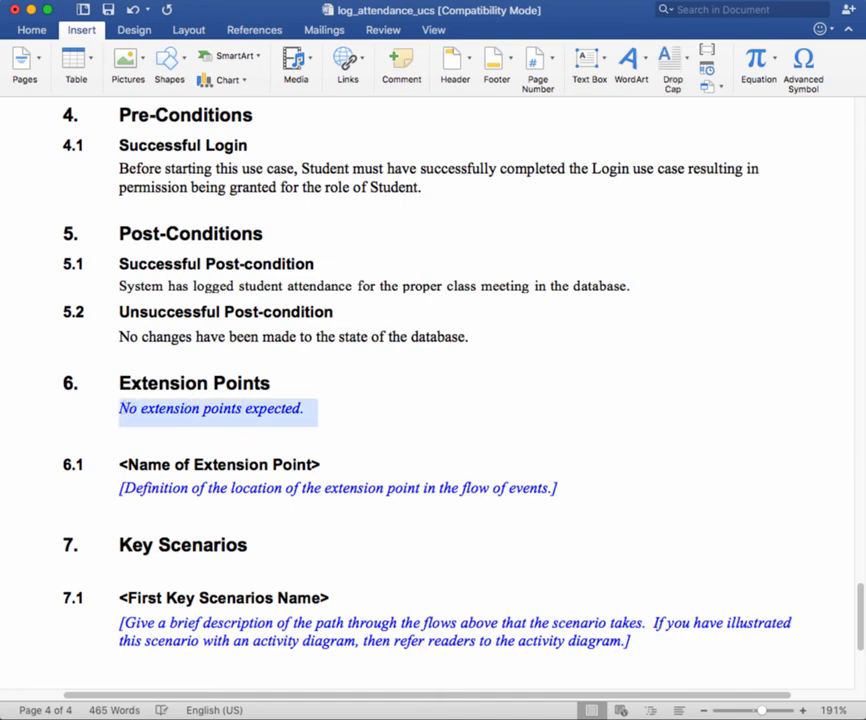
click(32, 31)
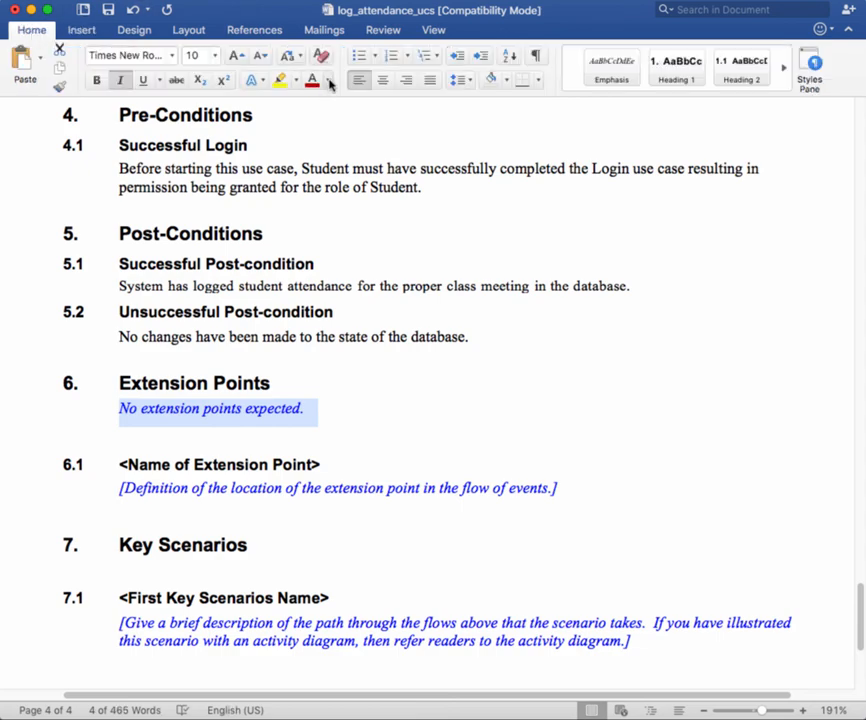
click(329, 82)
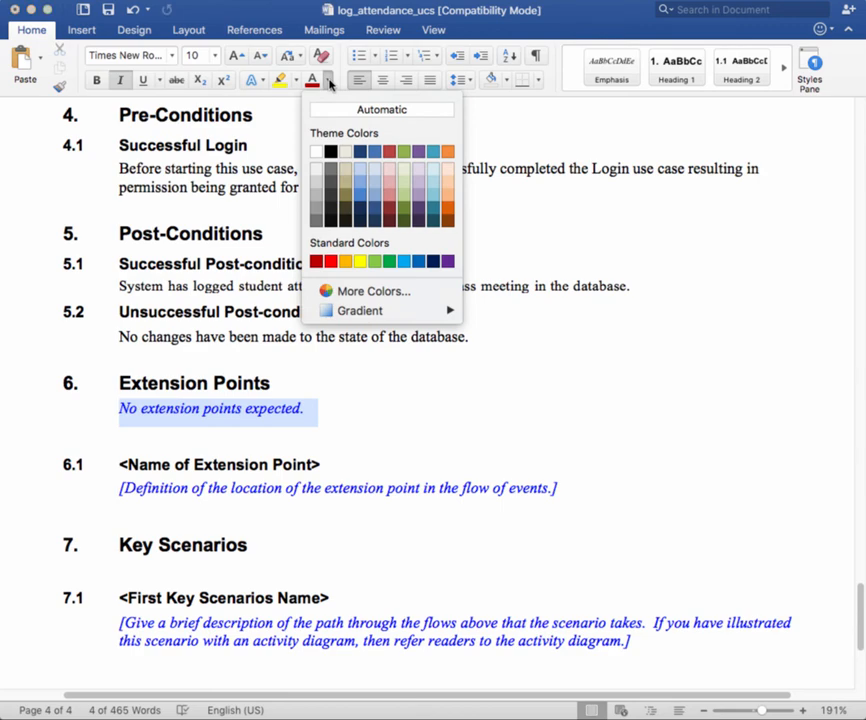
click(373, 111)
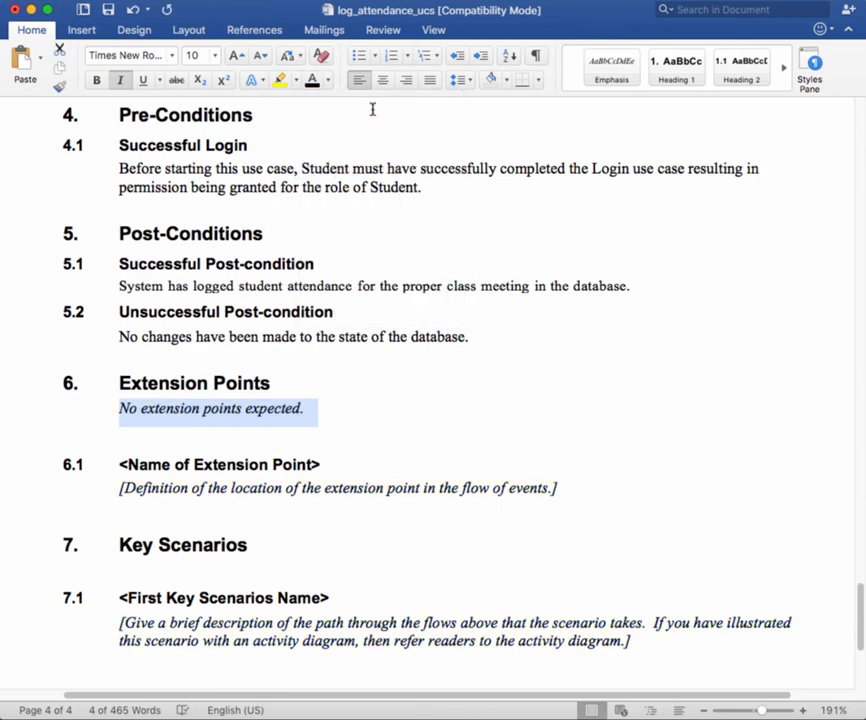
click(121, 85)
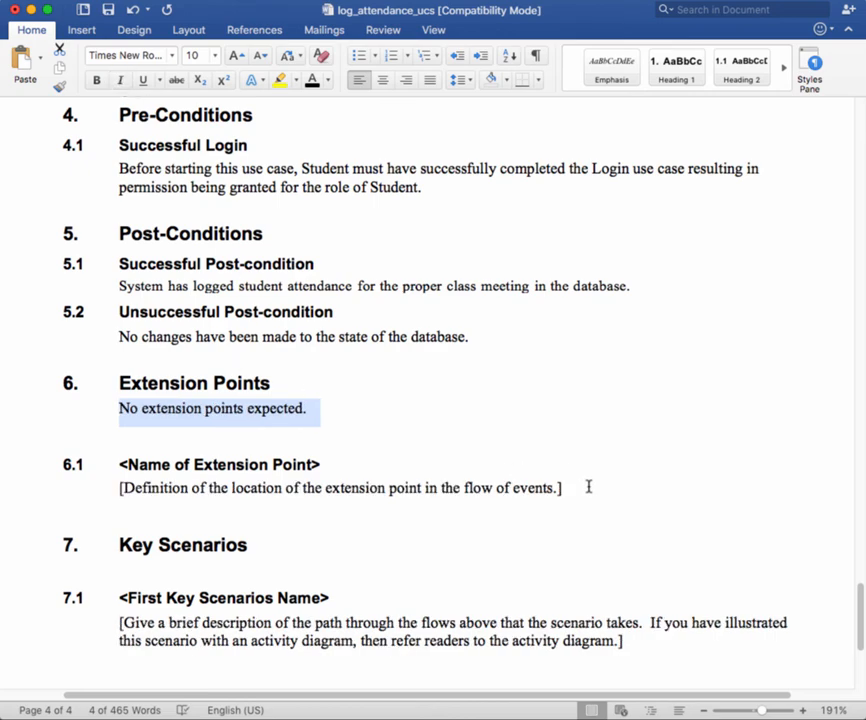
Delete the 6.1 placeholder heading and its definition text from Extension Points.
drag(576, 489, 90, 463)
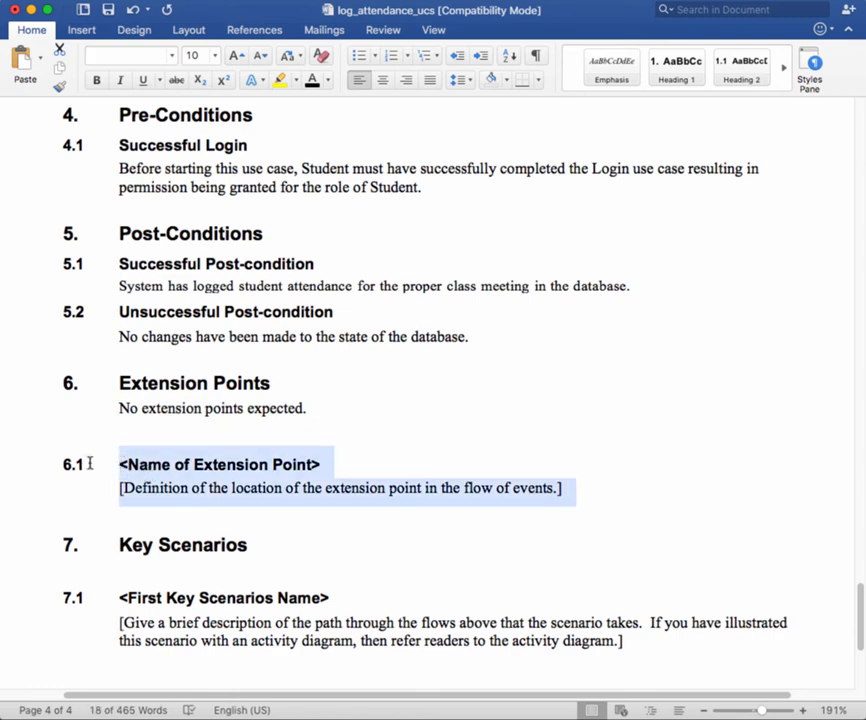
key(BackSpace)
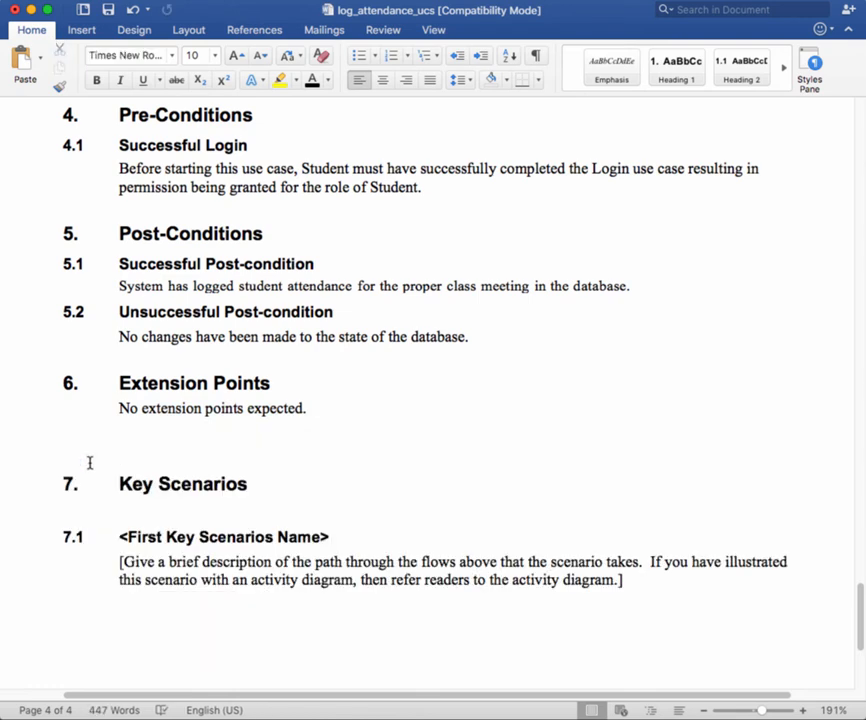
Remove the extra blank line above Key Scenarios and rename the 7.1 placeholder heading as "Basic Flow".
key(BackSpace)
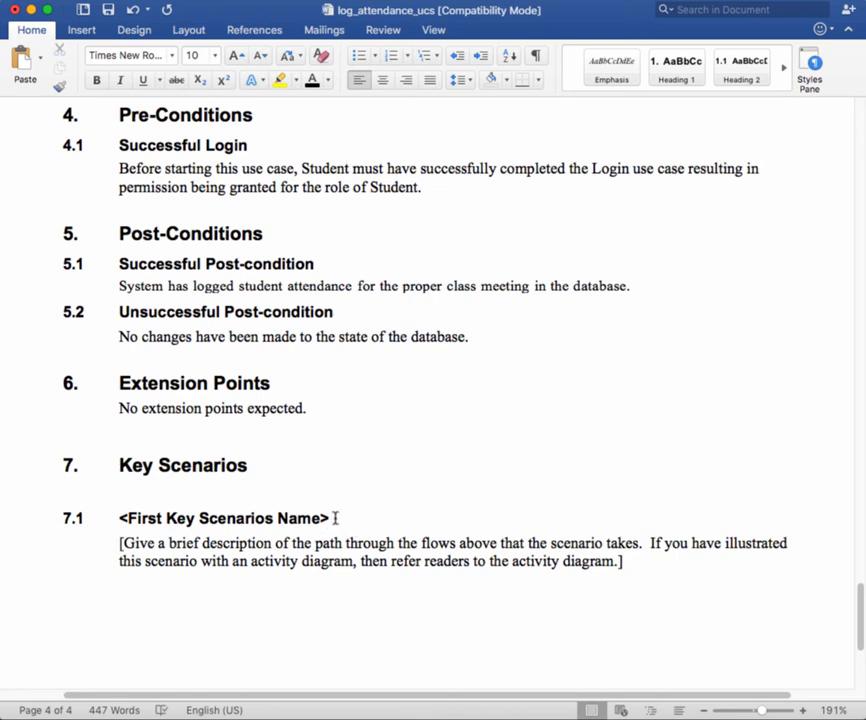
drag(335, 518, 119, 514)
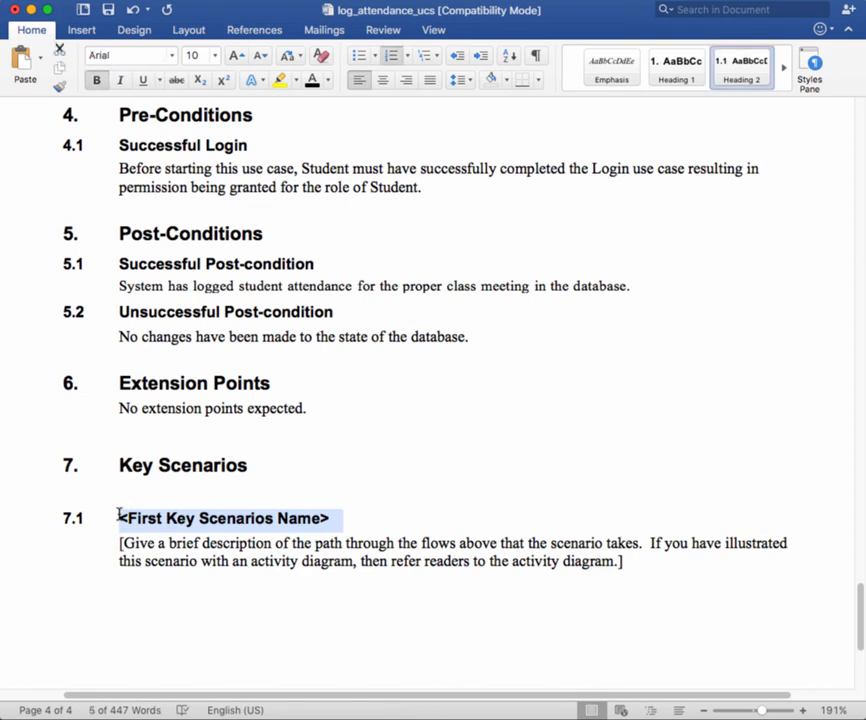
text(Bas)
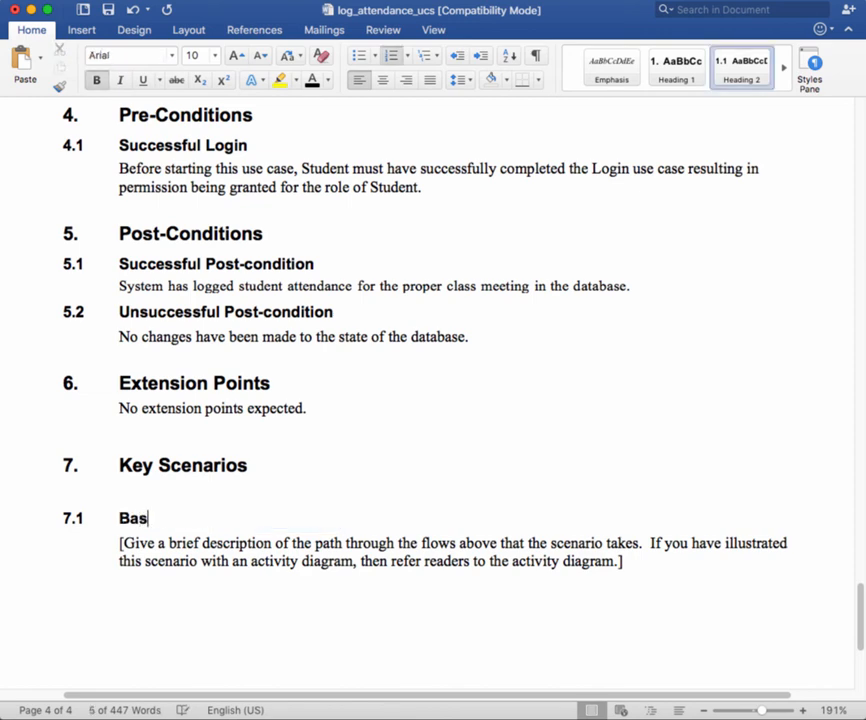
text(ic Flow)
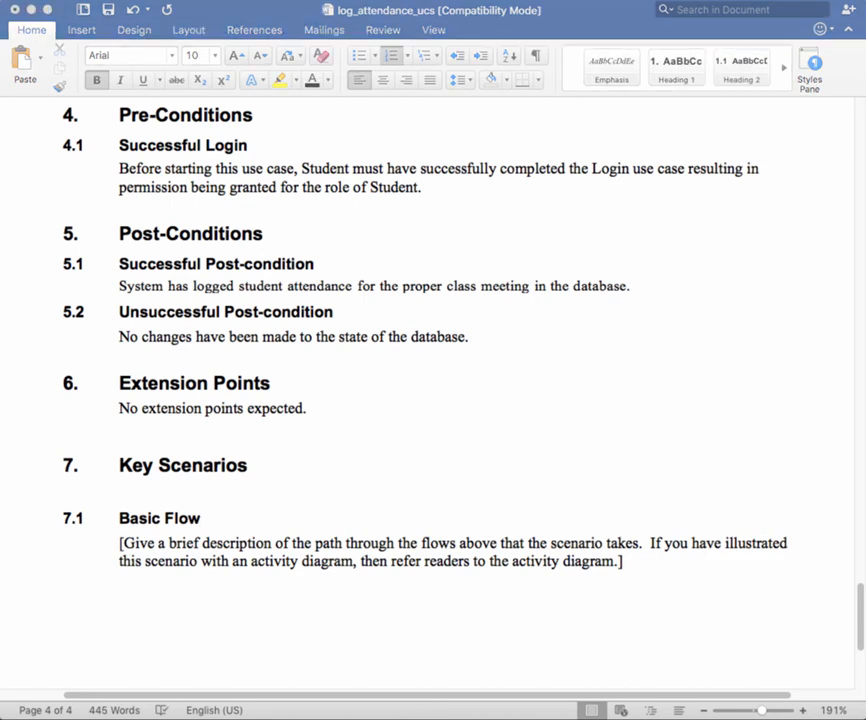
Replace the guidance text under heading 7.1 with "Student logs attendance at a class meeting following the Basic Flow.".
click(631, 562)
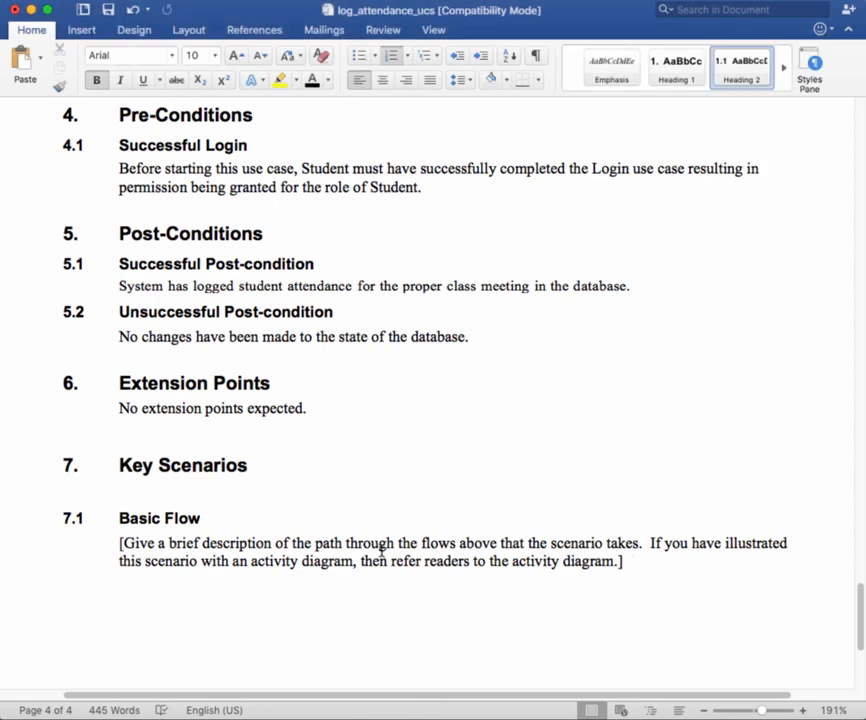
drag(119, 542, 624, 572)
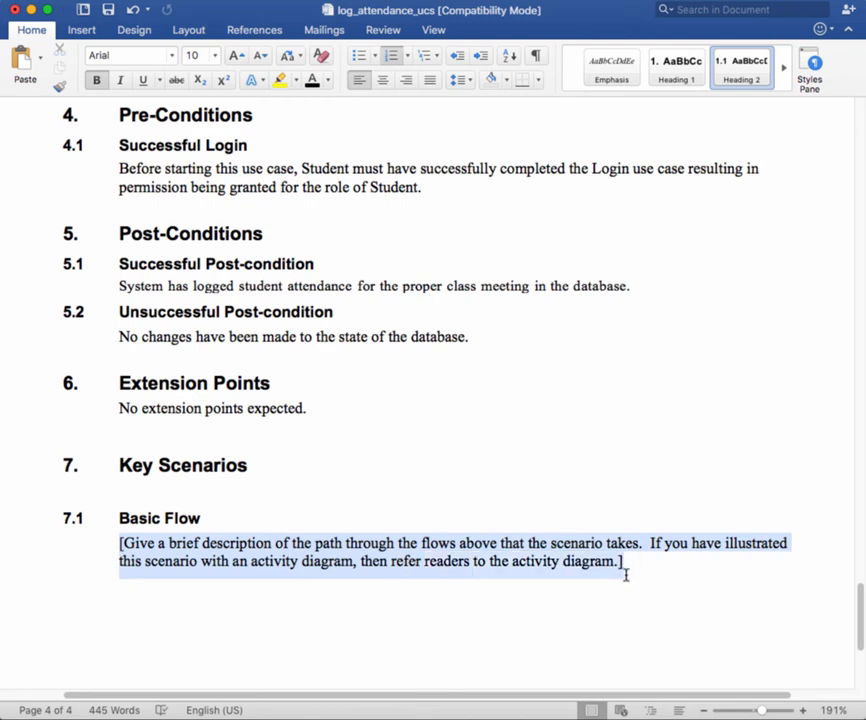
key(BackSpace)
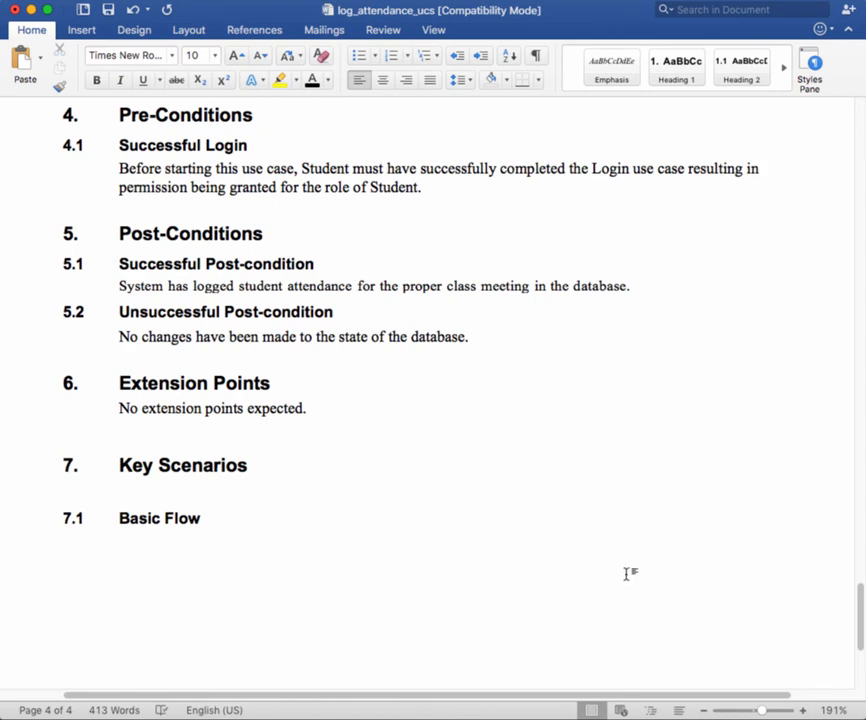
text(Student logs attendance at a class meeting following the Basic Flow.)
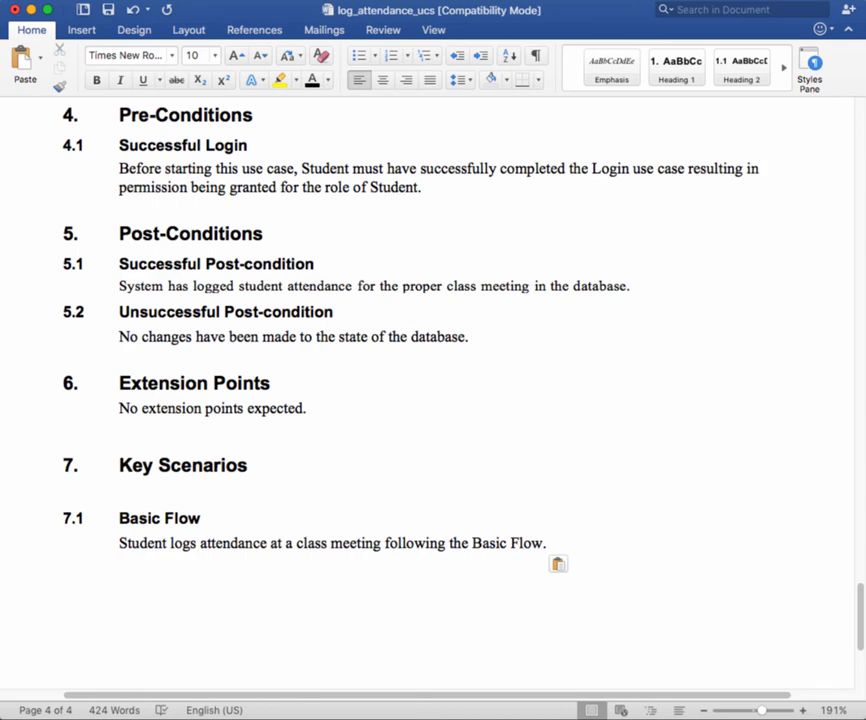
Try a "See Activity Diagram" reference with dummy text after the sentence in 7.1, and delete it again.
click(662, 614)
click(570, 544)
text(See Ac)
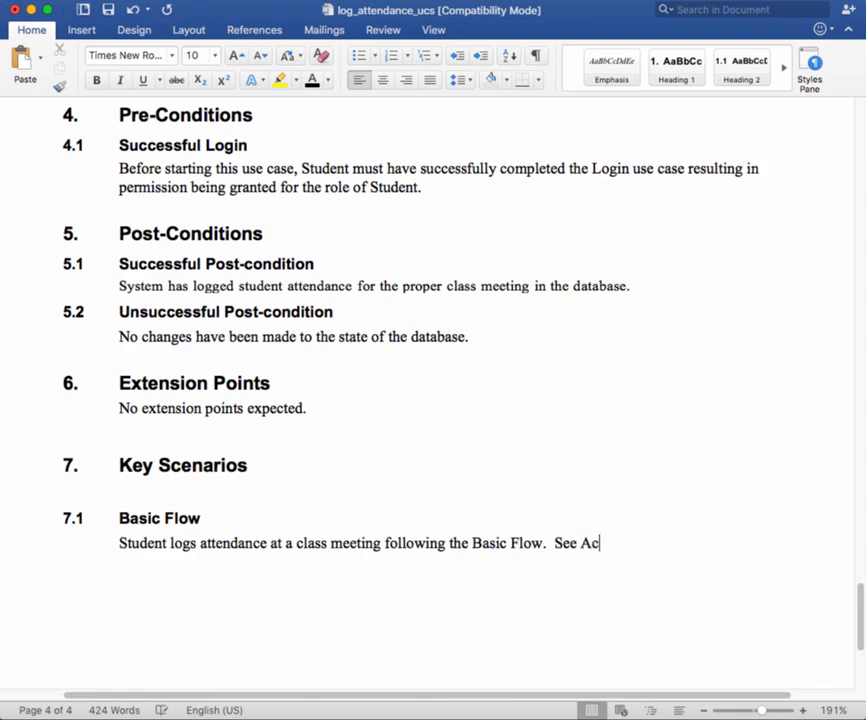
text(tivity Diagram lsjdlsdjflsdjflskfj)
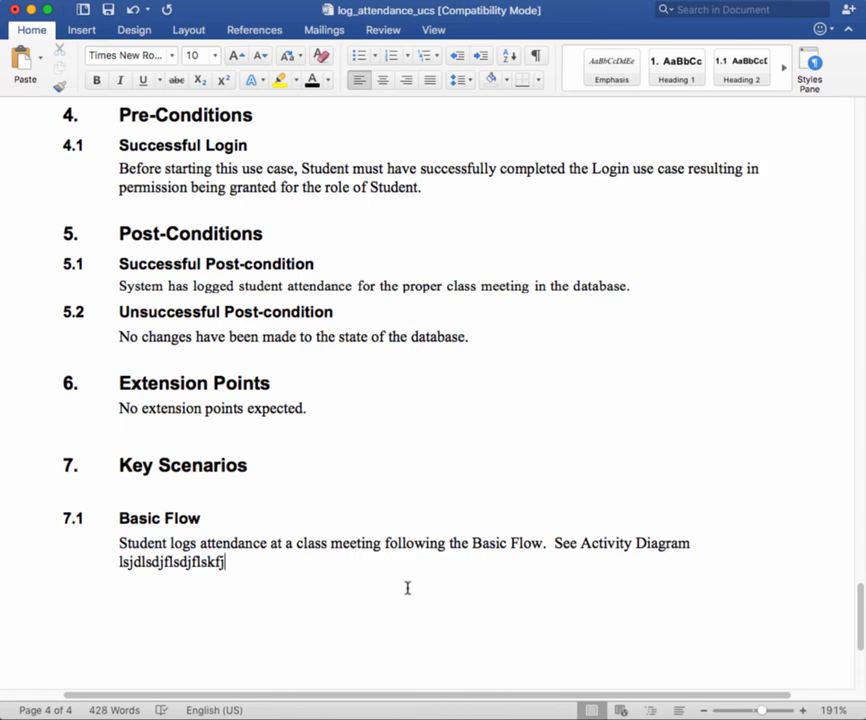
drag(236, 561, 550, 545)
key(BackSpace)
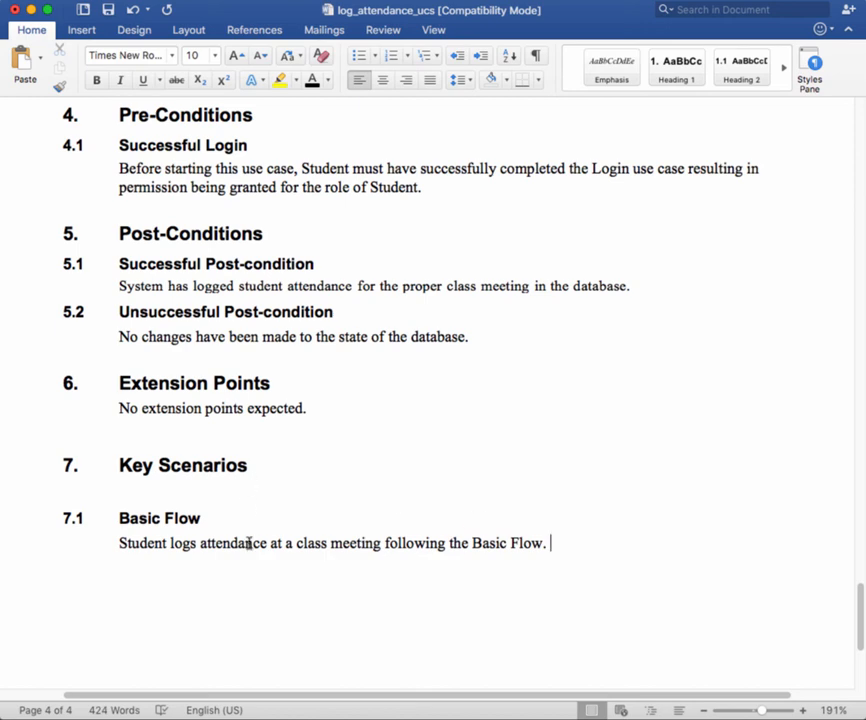
scroll(429, 555, down, 5)
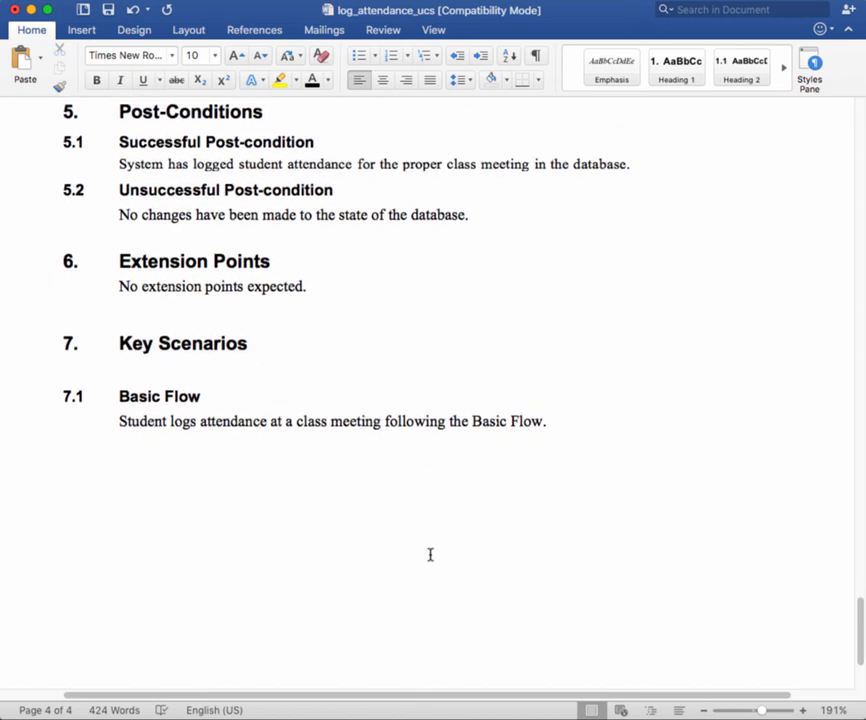
scroll(430, 555, down, 3)
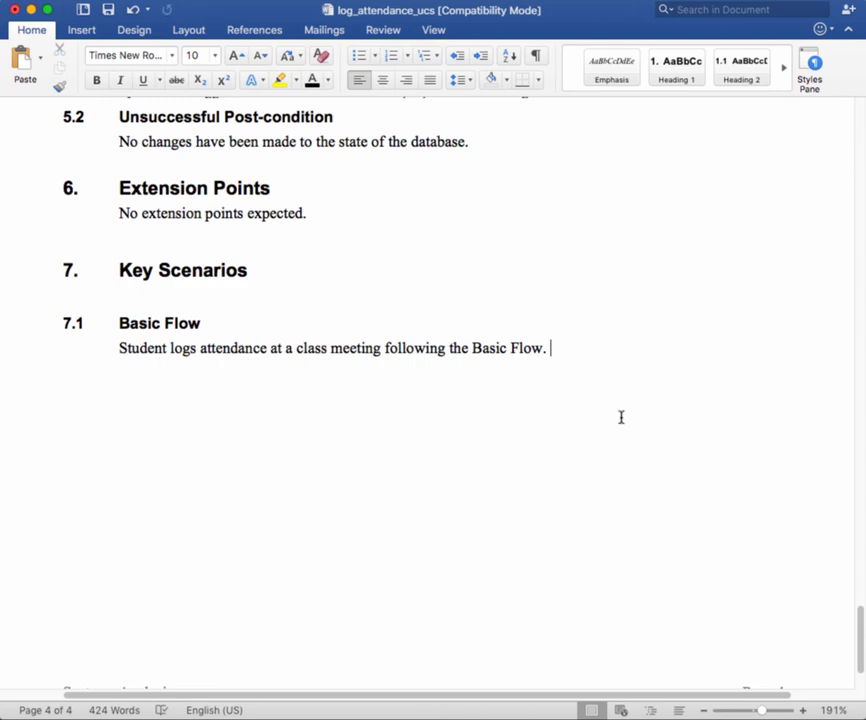
click(637, 0)
Remove the surplus blank lines between section 2.2.5 and the Special Requirements heading, leaving a single blank line.
scroll(296, 233, up, 6)
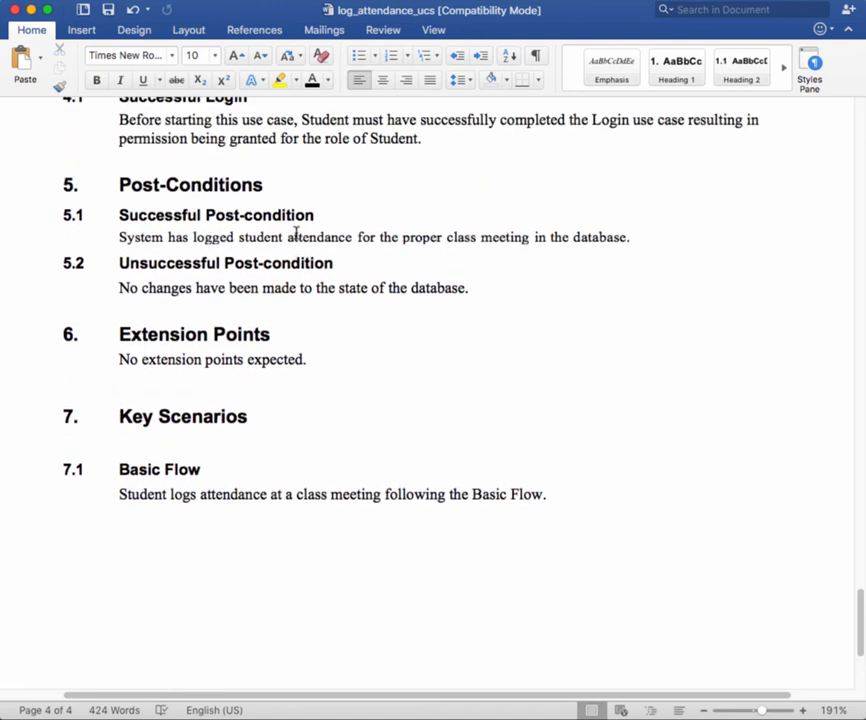
scroll(282, 236, up, 6)
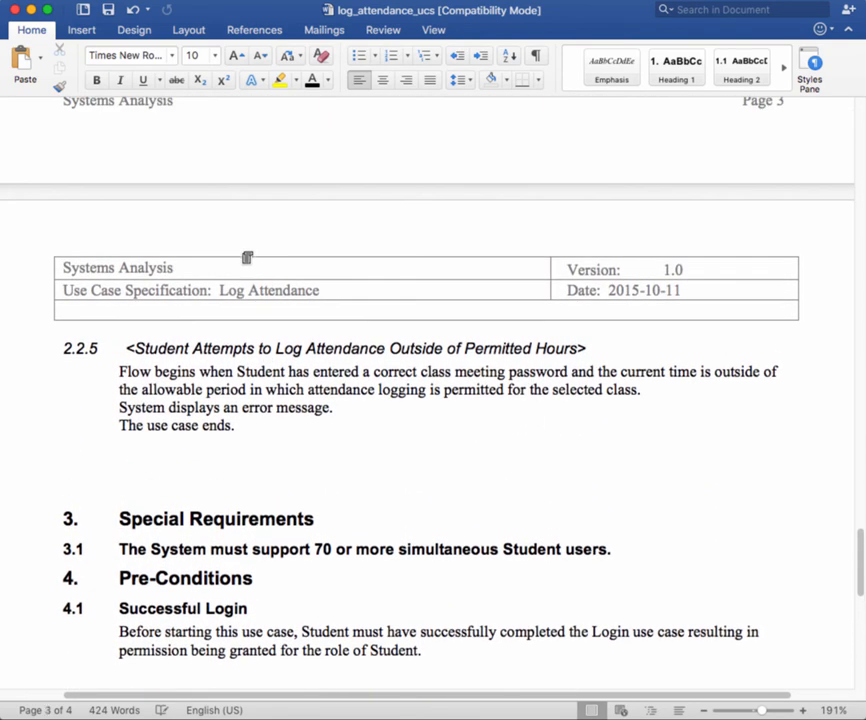
click(73, 451)
key(Delete)
key(Delete)
key(Delete)
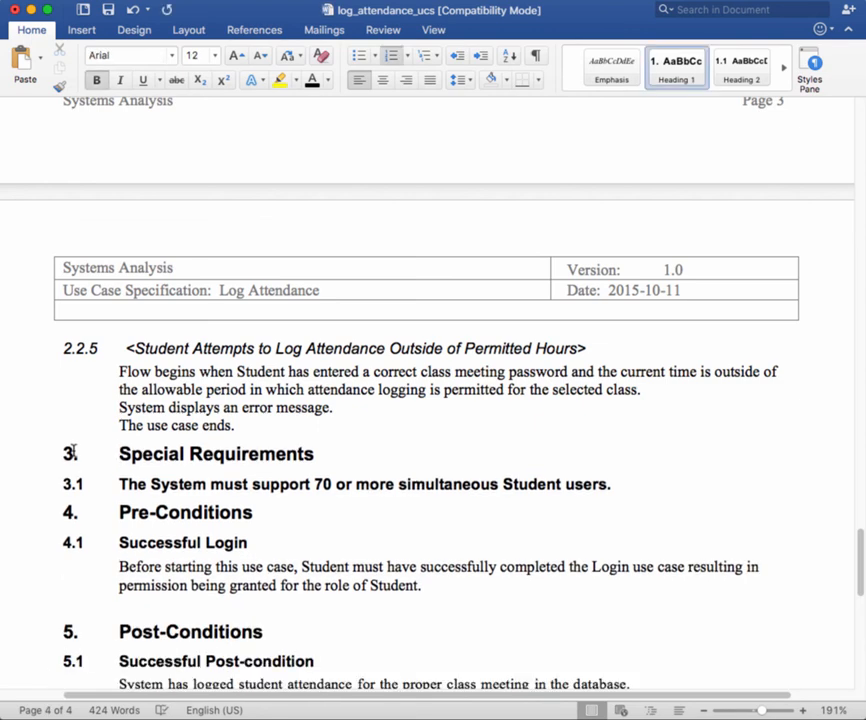
key(Return)
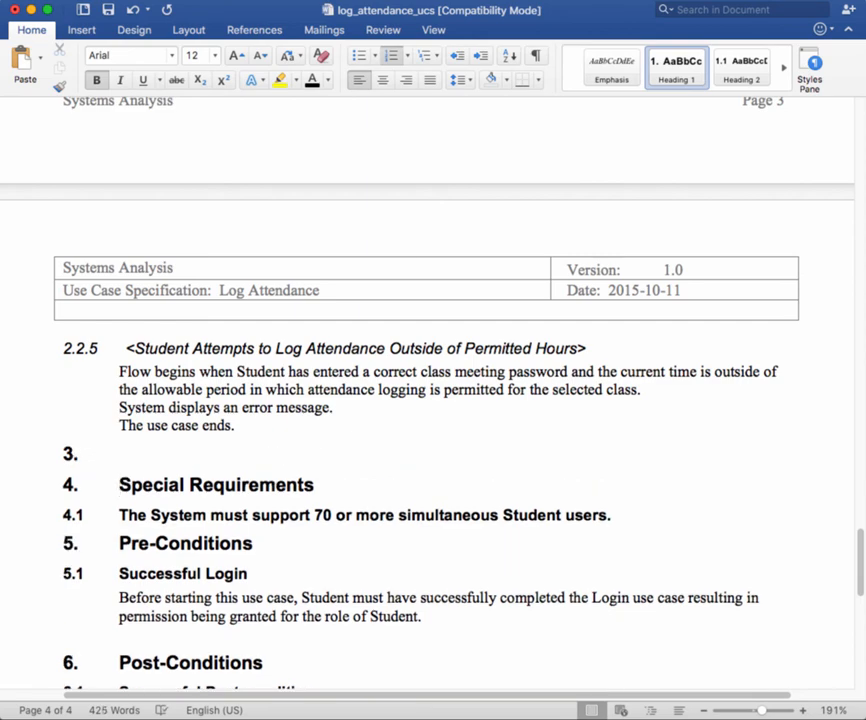
key(super+z)
key(super+z)
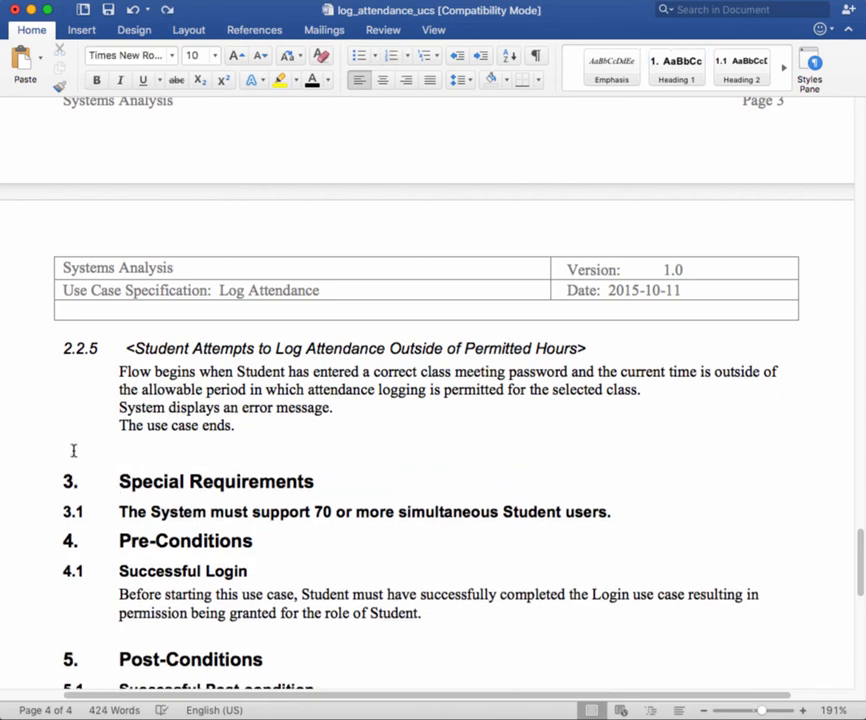
Review the completed specification from the alternative flows back through the basic flow and revision history to the title page.
scroll(110, 487, up, 5)
scroll(110, 487, up, 12)
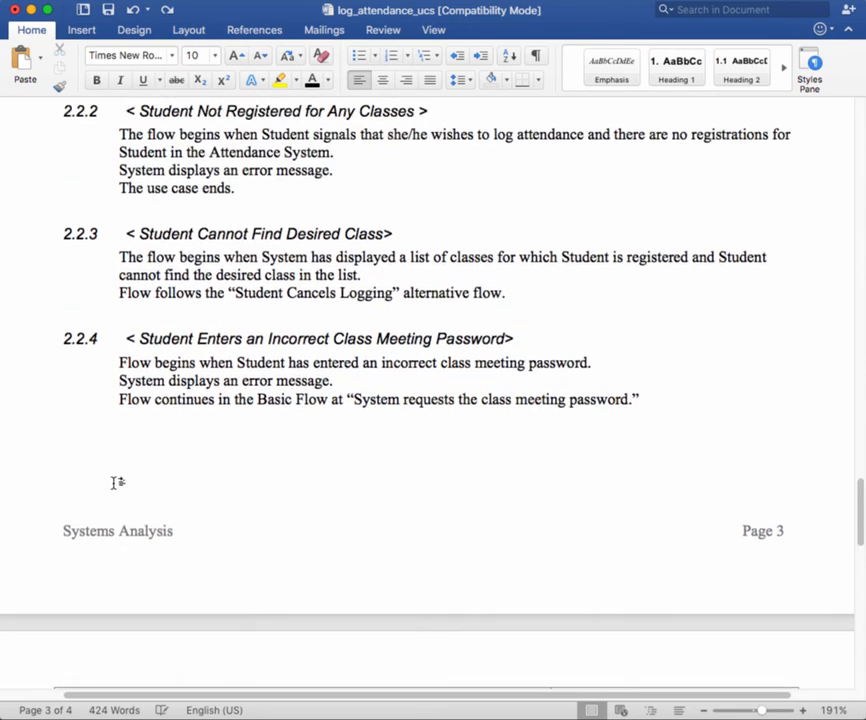
scroll(117, 484, up, 9)
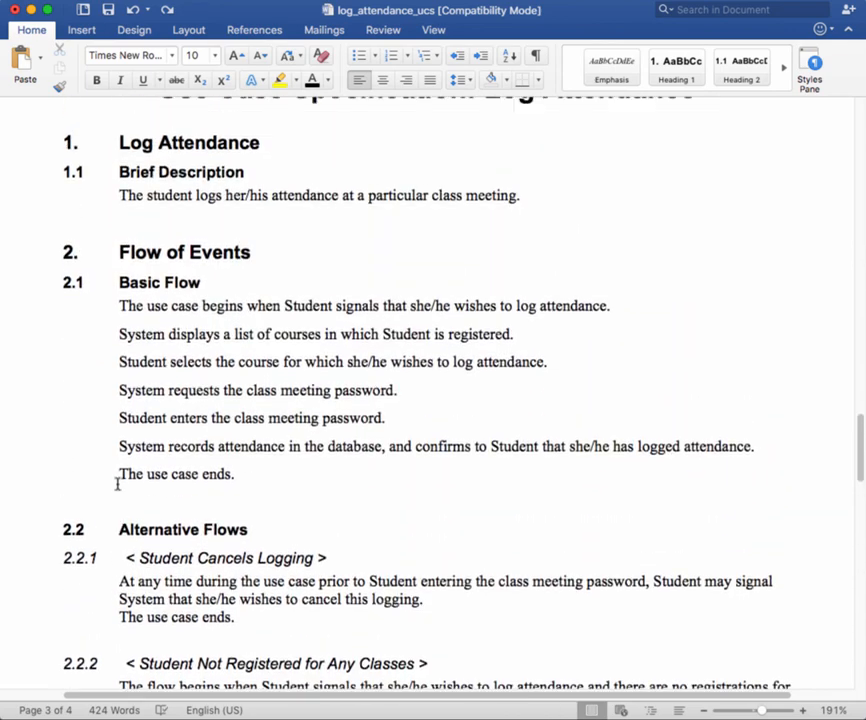
scroll(117, 490, up, 8)
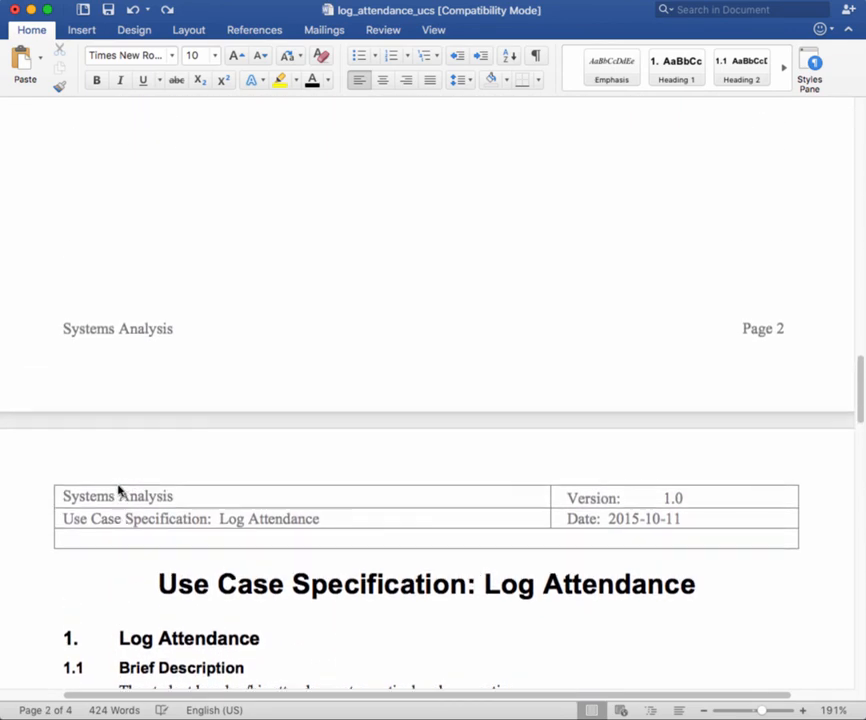
scroll(129, 505, up, 12)
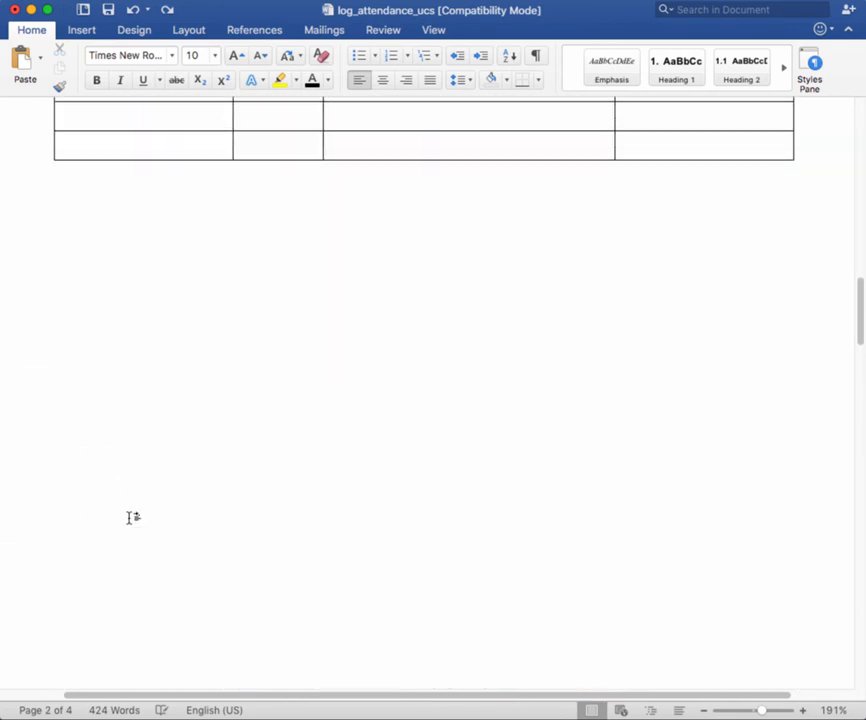
scroll(129, 522, up, 12)
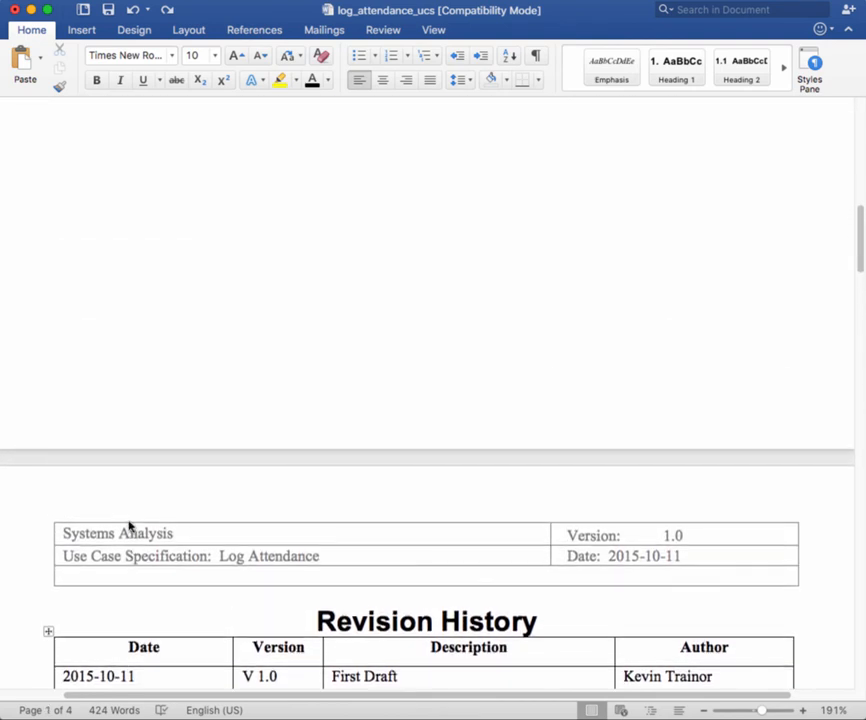
scroll(129, 521, up, 10)
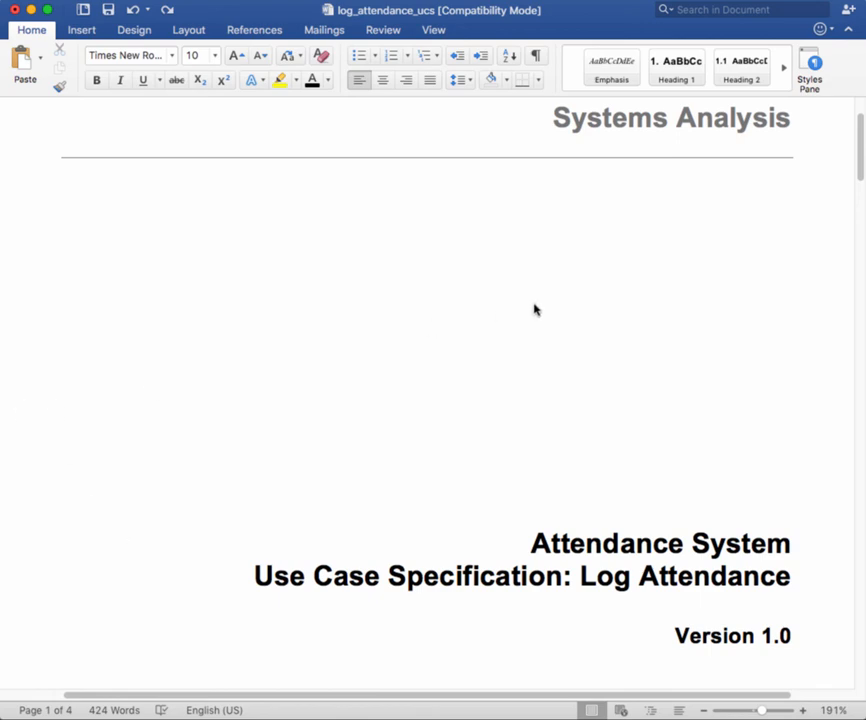
click(636, 0)
click(637, 0)
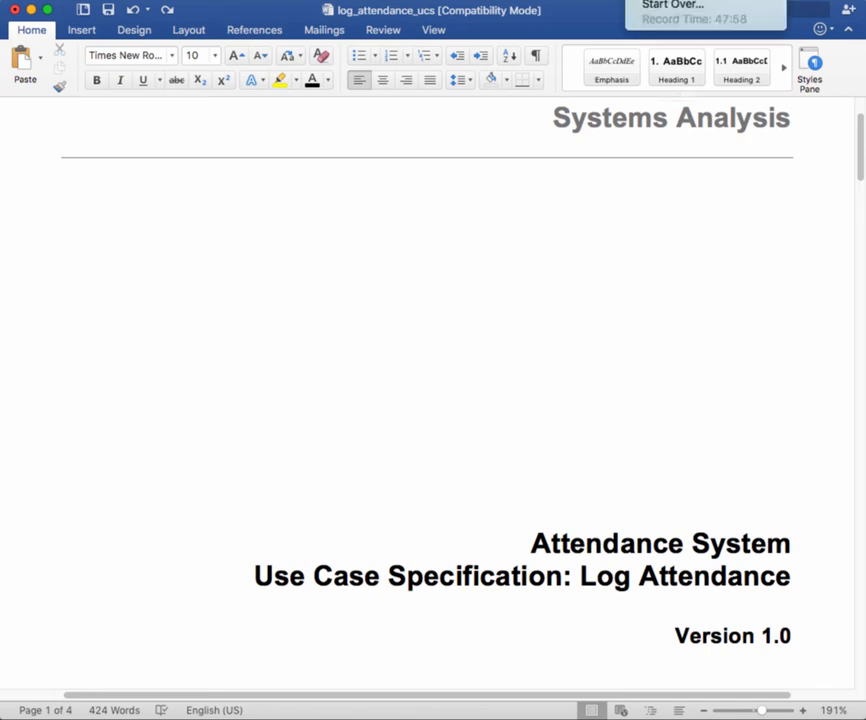